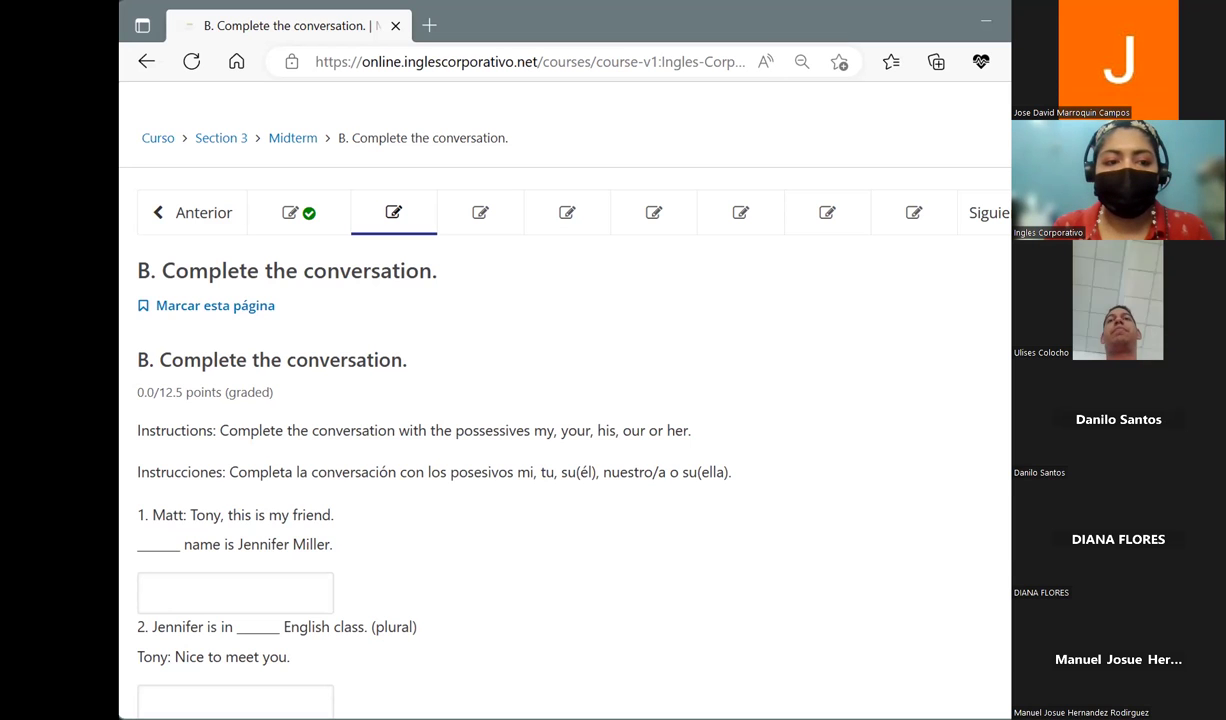
scroll(565, 400, down, 4)
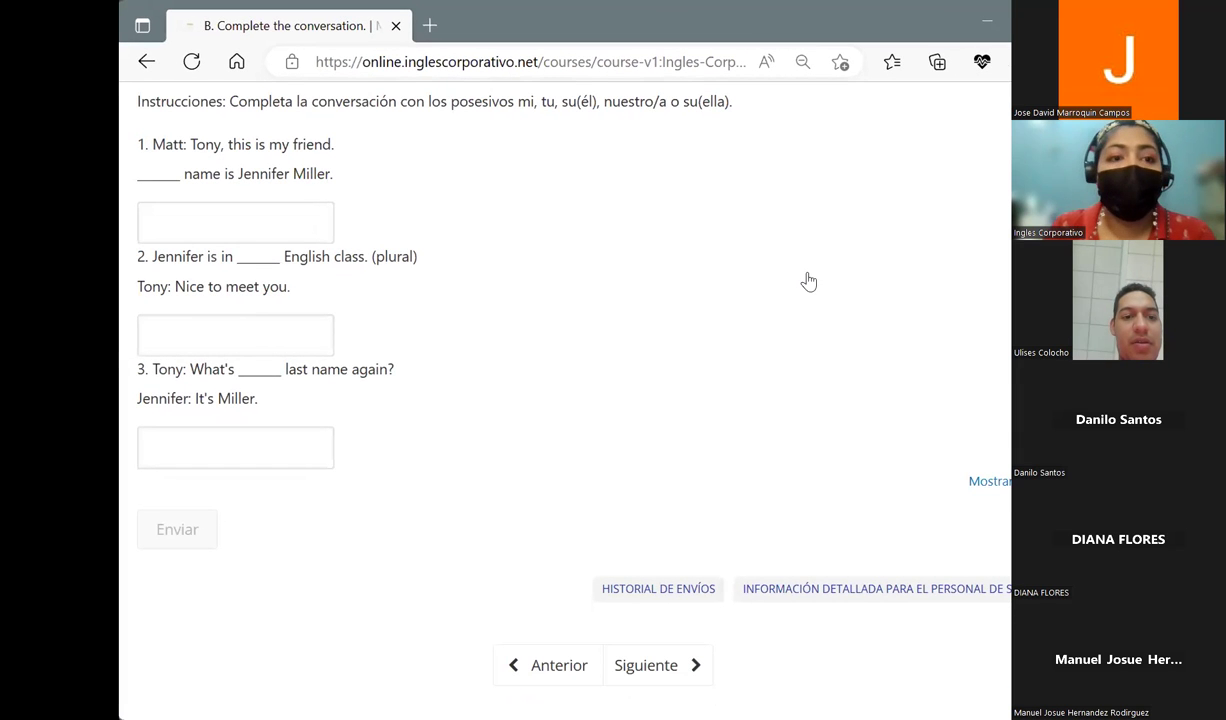
Step: Enter 'Her', capitalised, in the first possessive blank
click(162, 225)
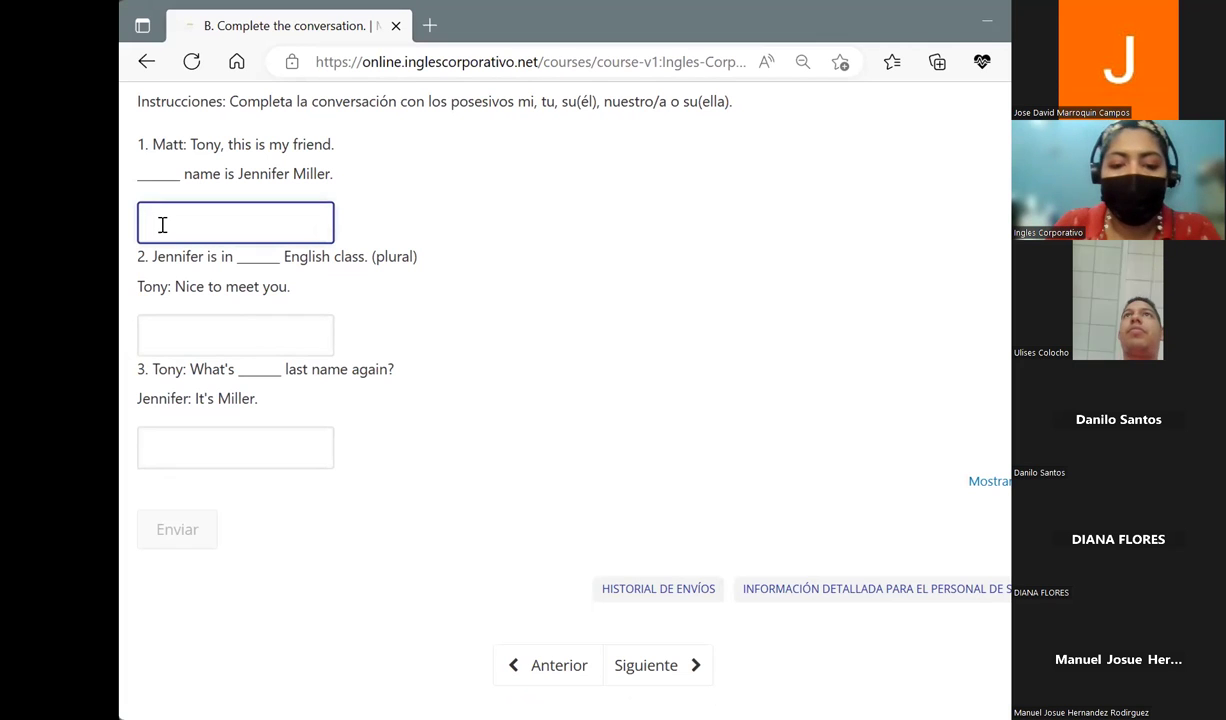
text(her)
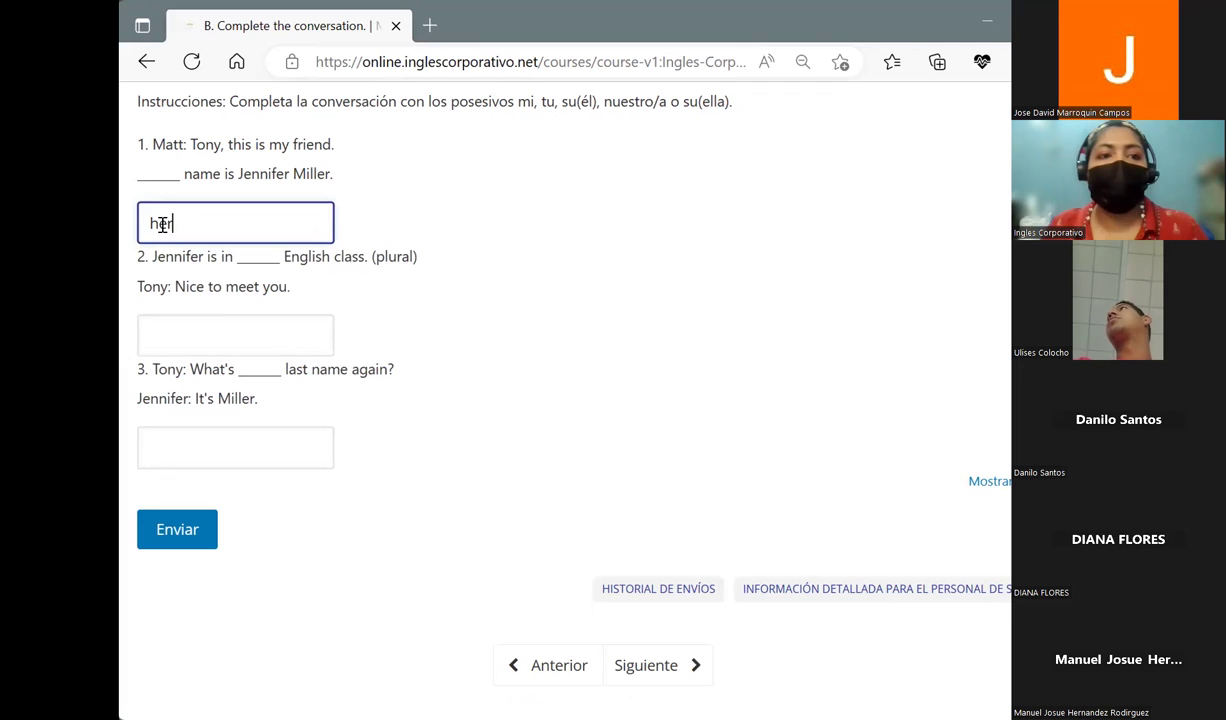
key(Left)
key(Left)
key(BackSpace)
text(H)
key(ctrl+a)
key(BackSpace)
text(Her)
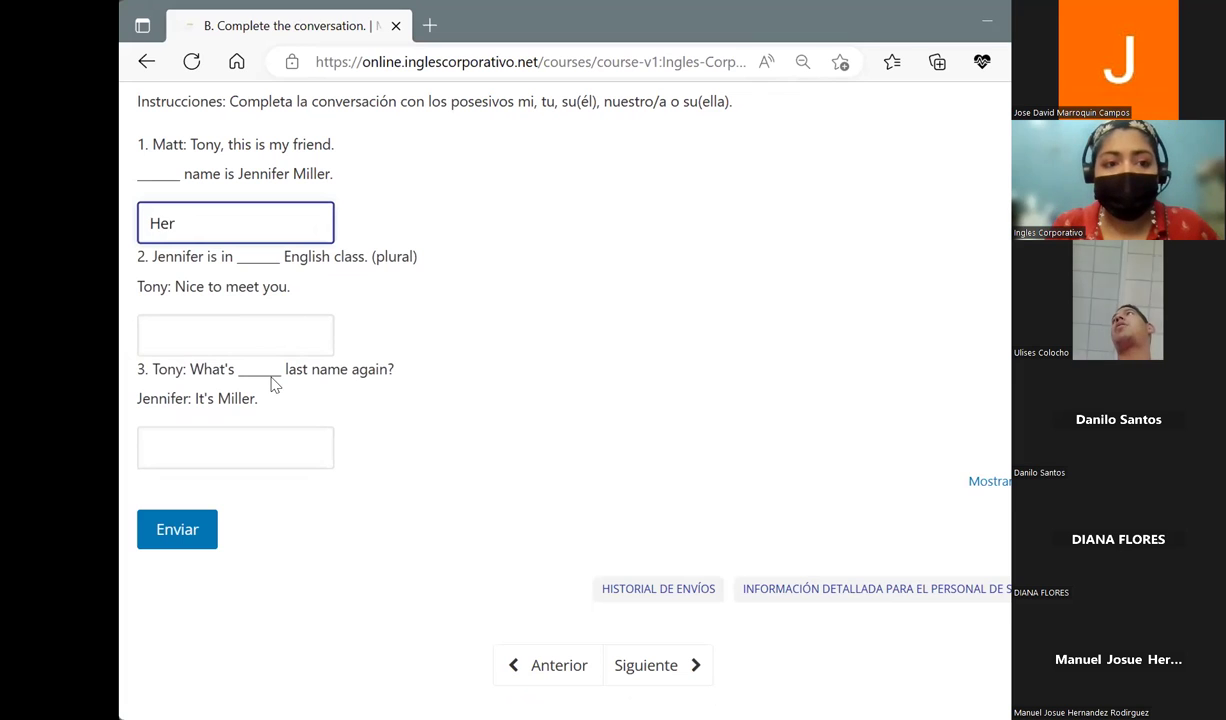
Step: Fill the second and third blanks with 'our' and 'your', then submit for grading
click(243, 344)
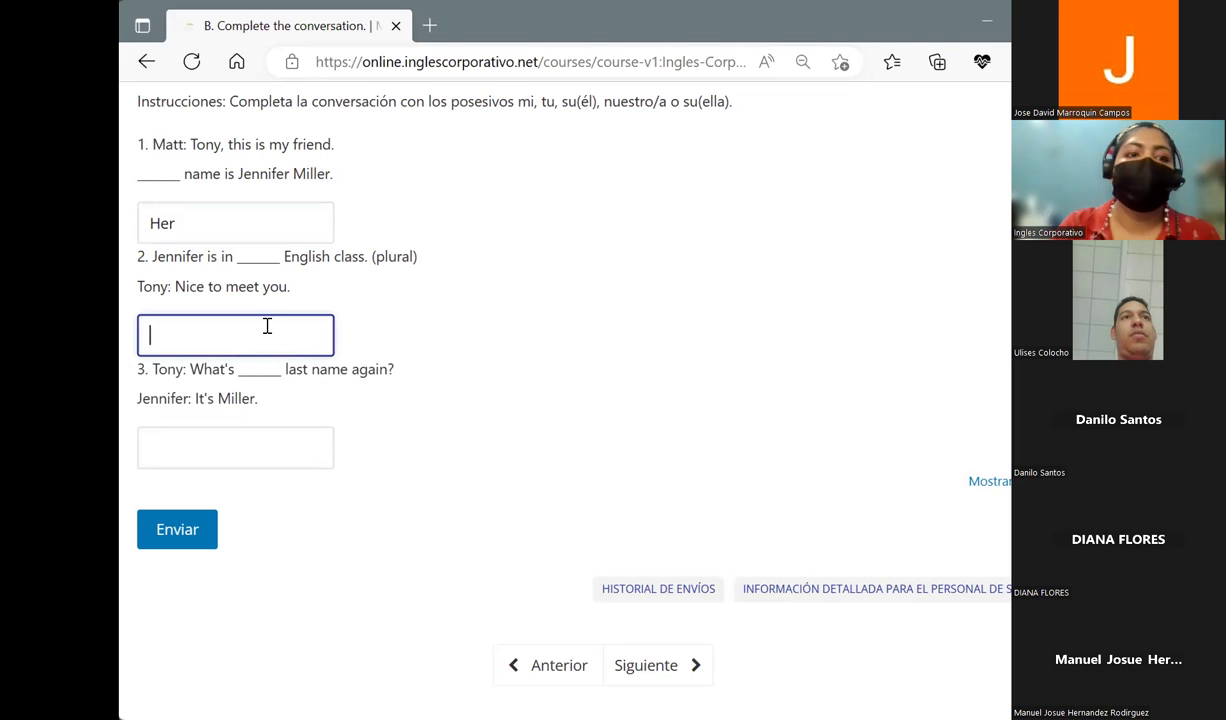
text(our)
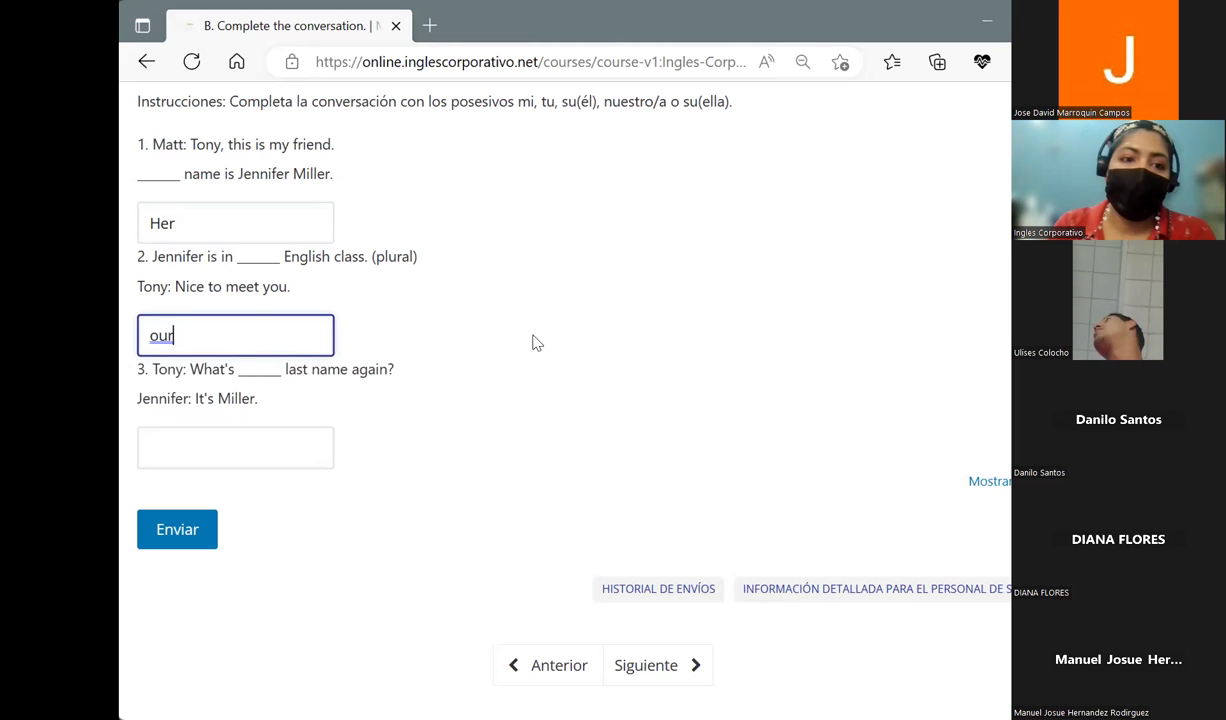
click(448, 423)
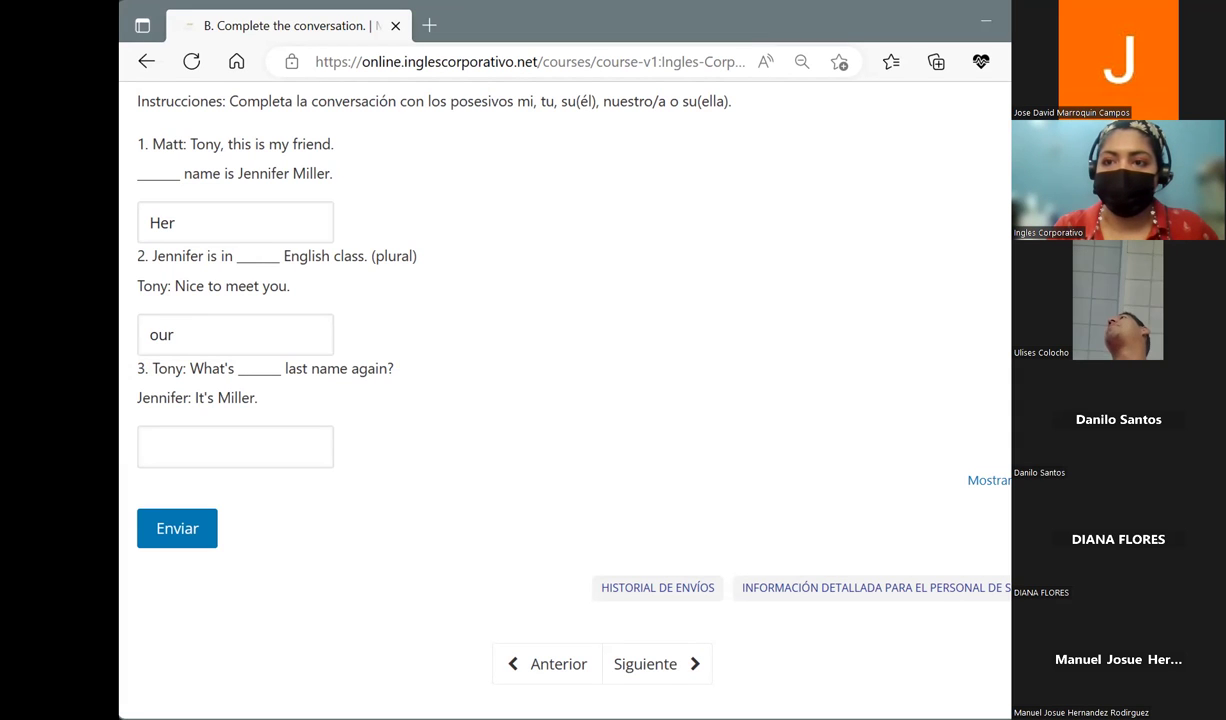
click(301, 430)
text(her)
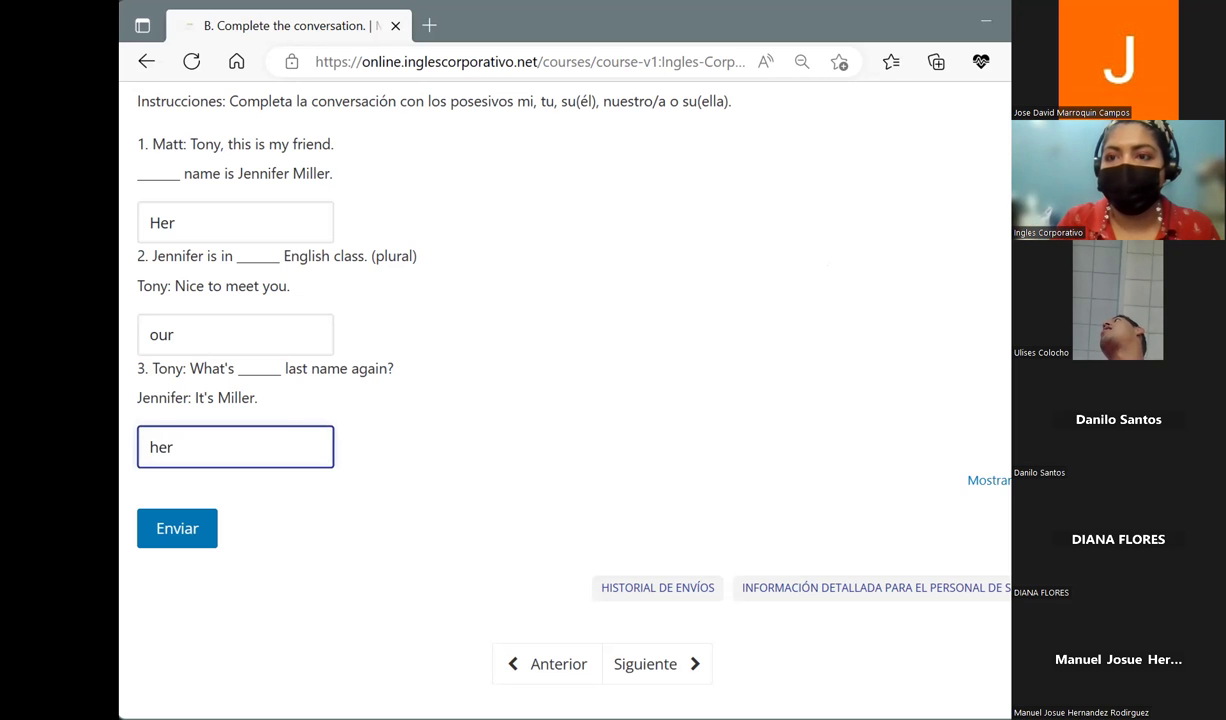
key(BackSpace)
key(BackSpace)
key(BackSpace)
text(t)
key(BackSpace)
text(your)
click(185, 528)
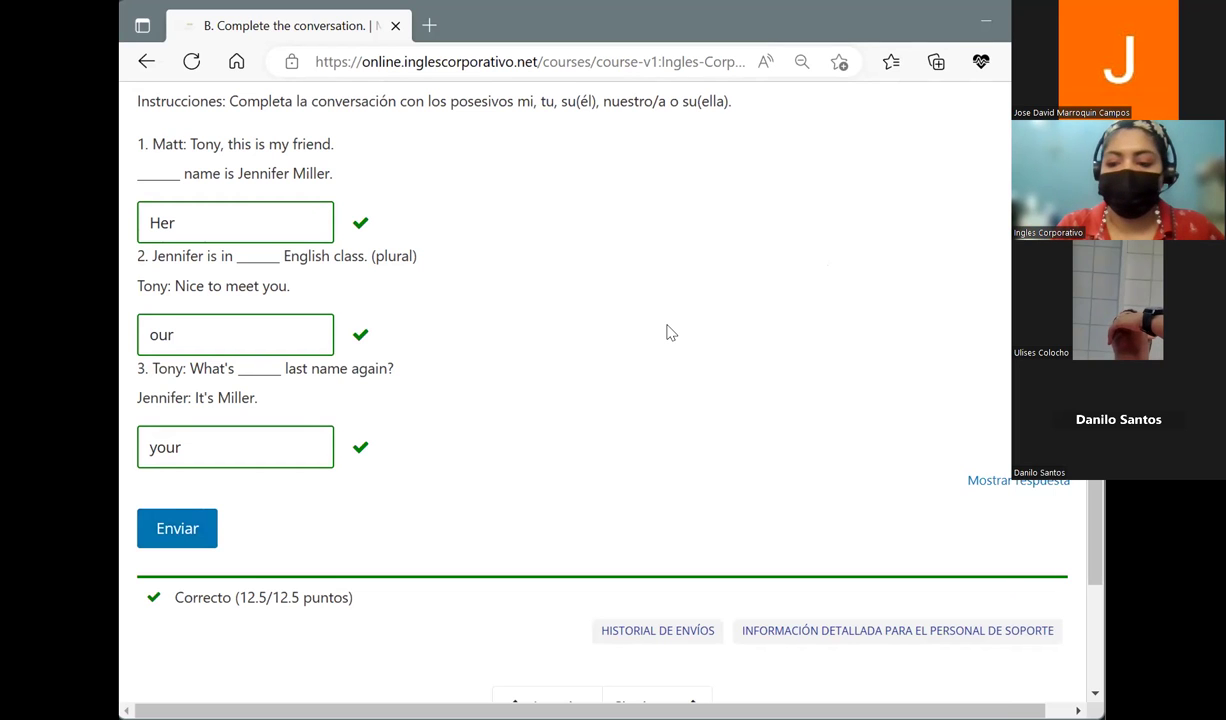
Step: Go to exercise C. Complete the conversation and look over its verb be questions
scroll(670, 333, up, 4)
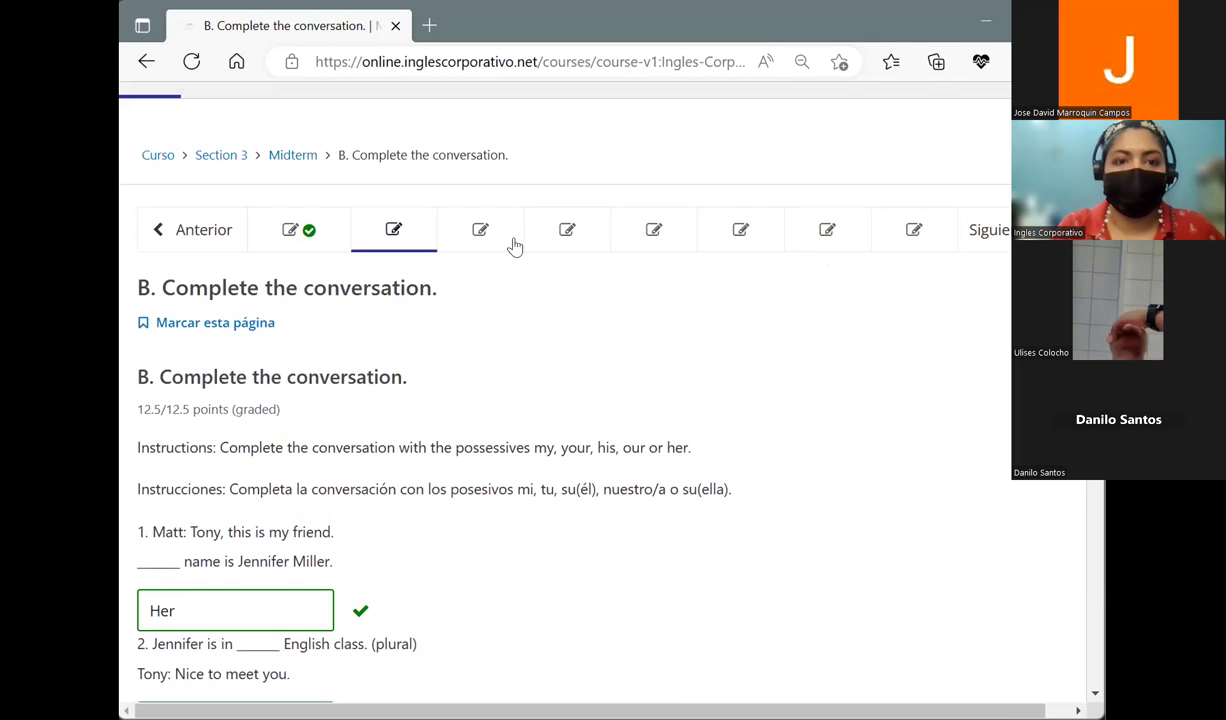
click(499, 237)
scroll(607, 335, down, 2)
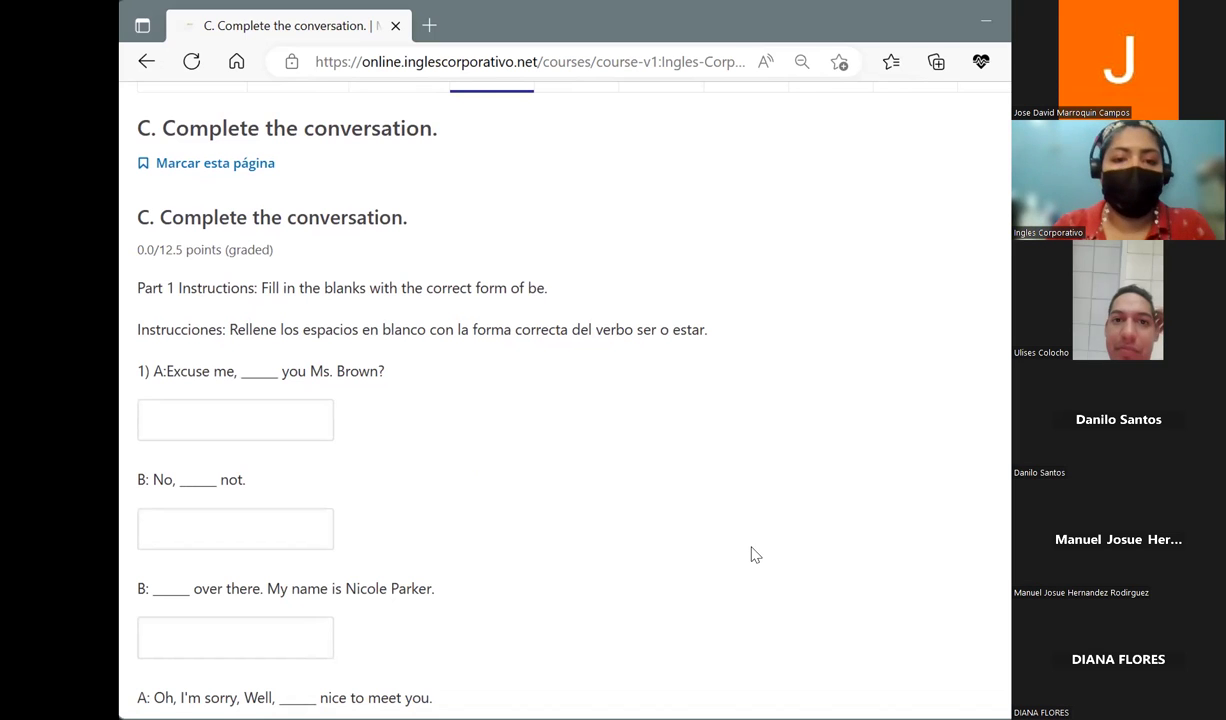
scroll(755, 555, down, 3)
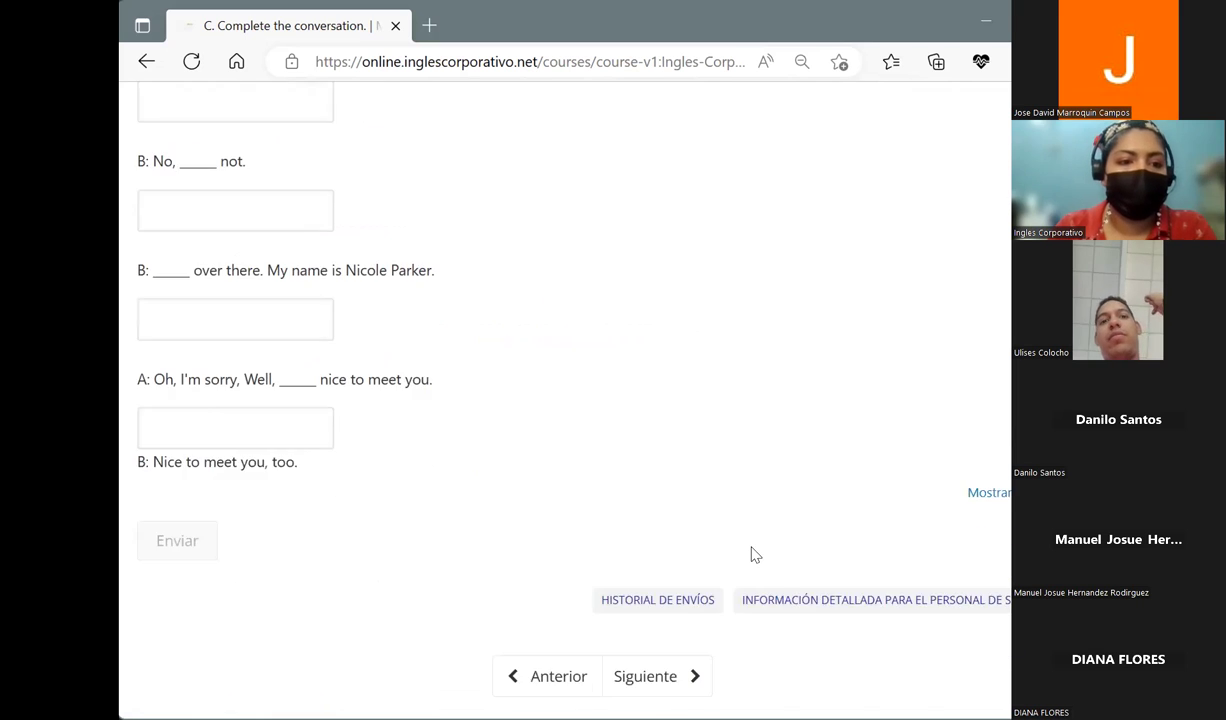
scroll(755, 555, up, 2)
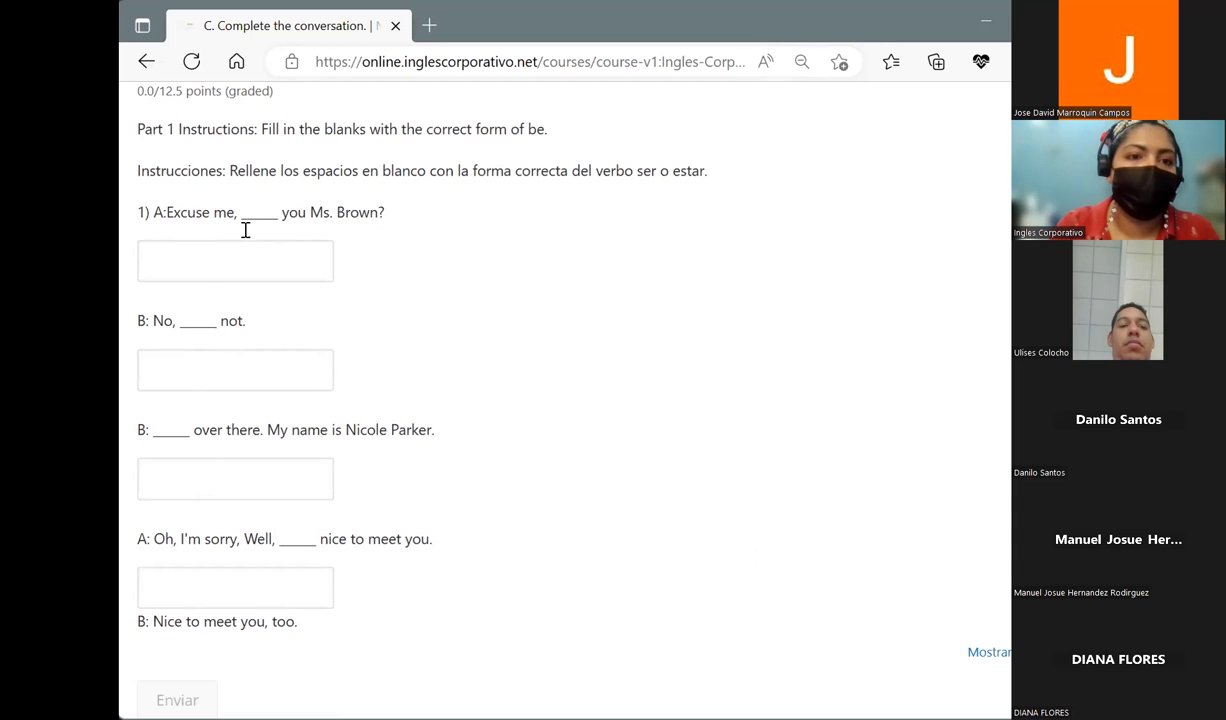
Step: Fill the first two verb be blanks with 'are' and 'I am'
click(205, 268)
text(are)
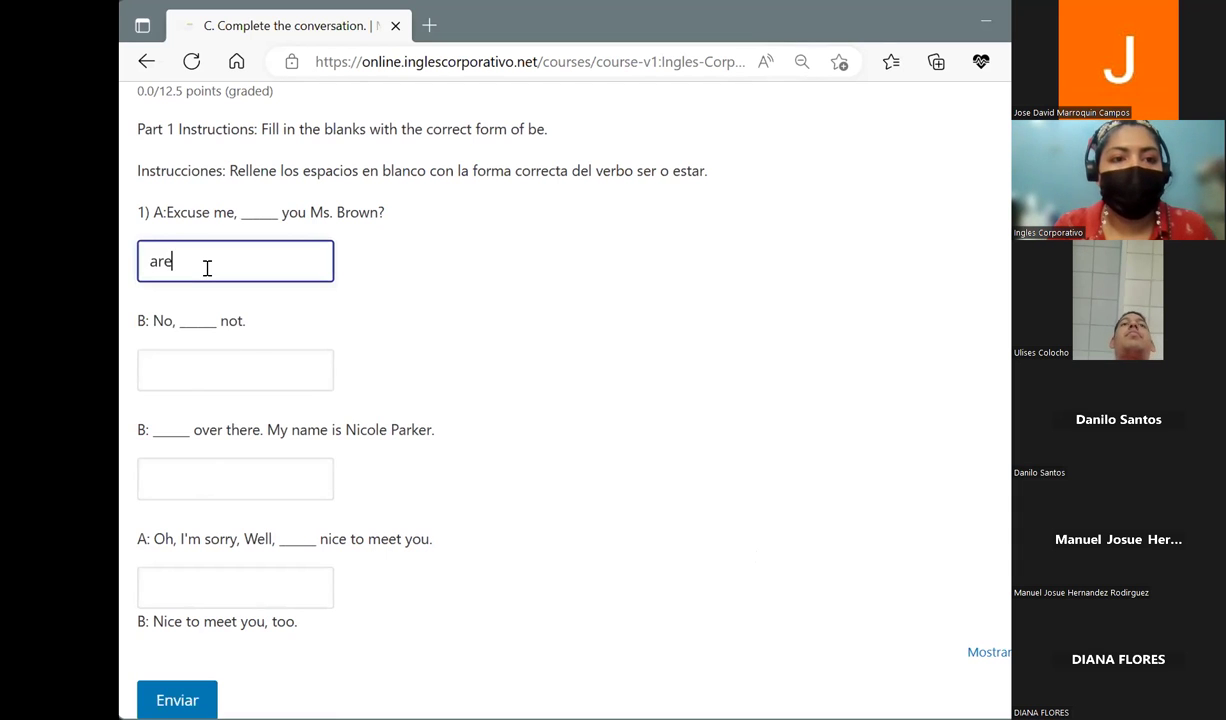
click(239, 372)
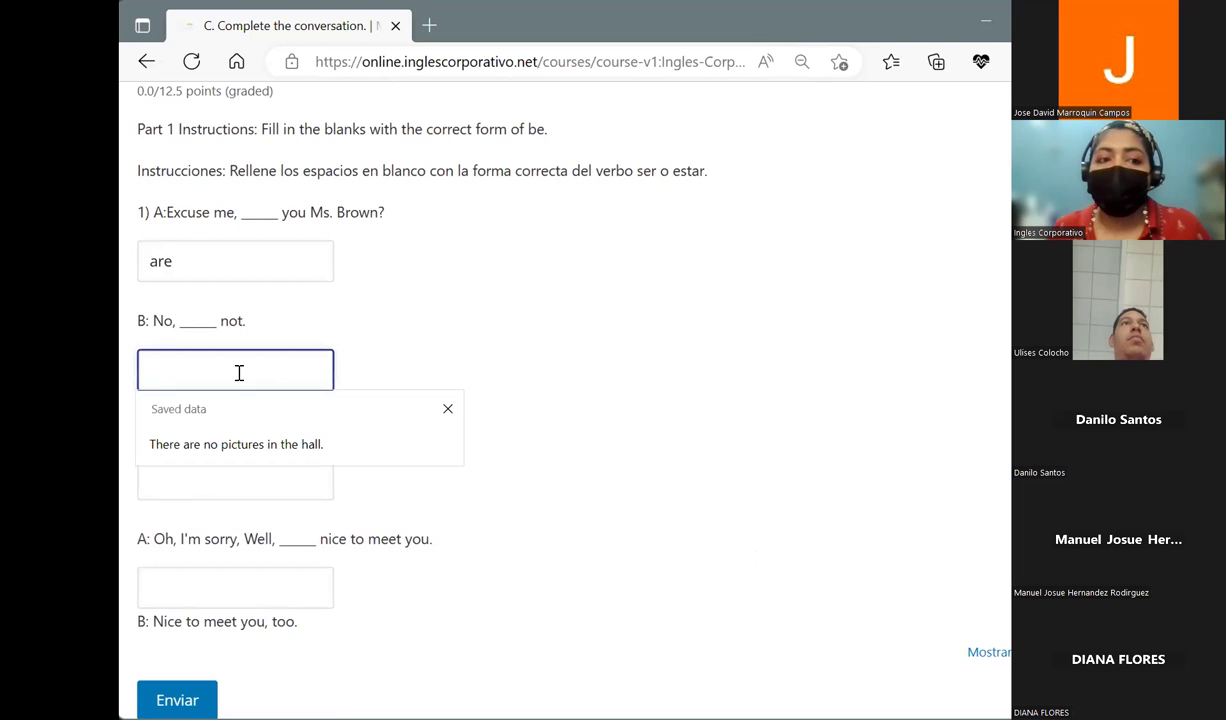
click(421, 340)
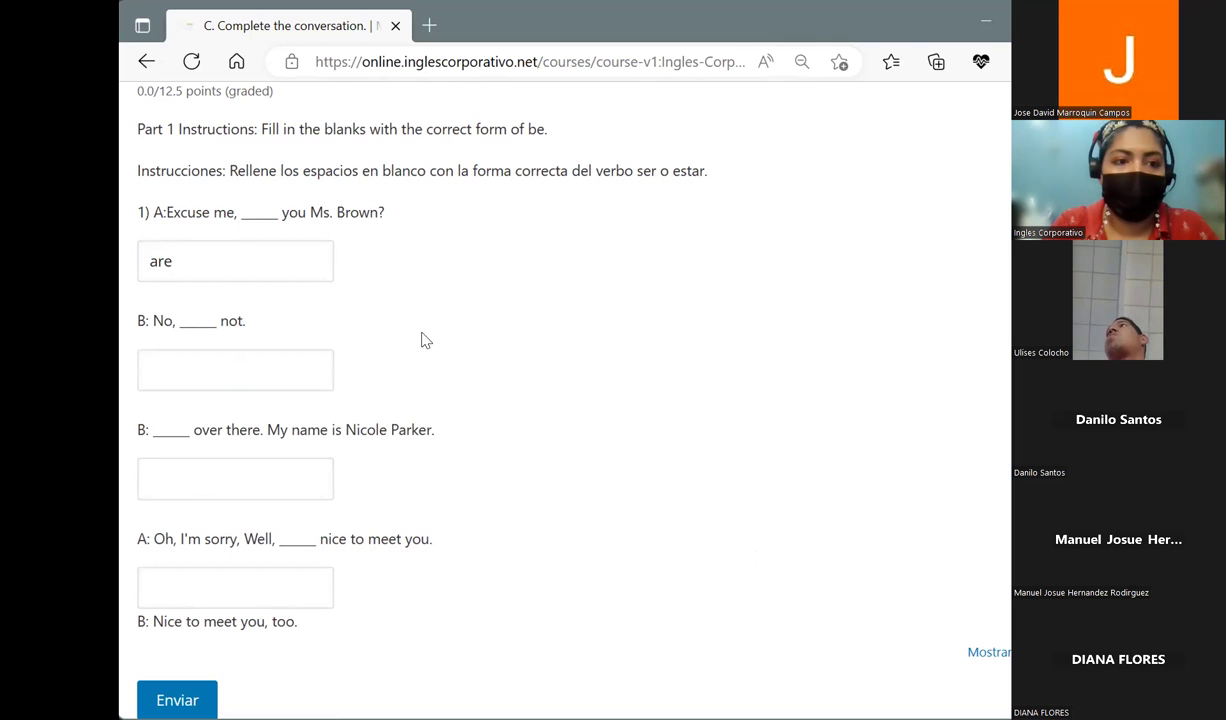
click(294, 367)
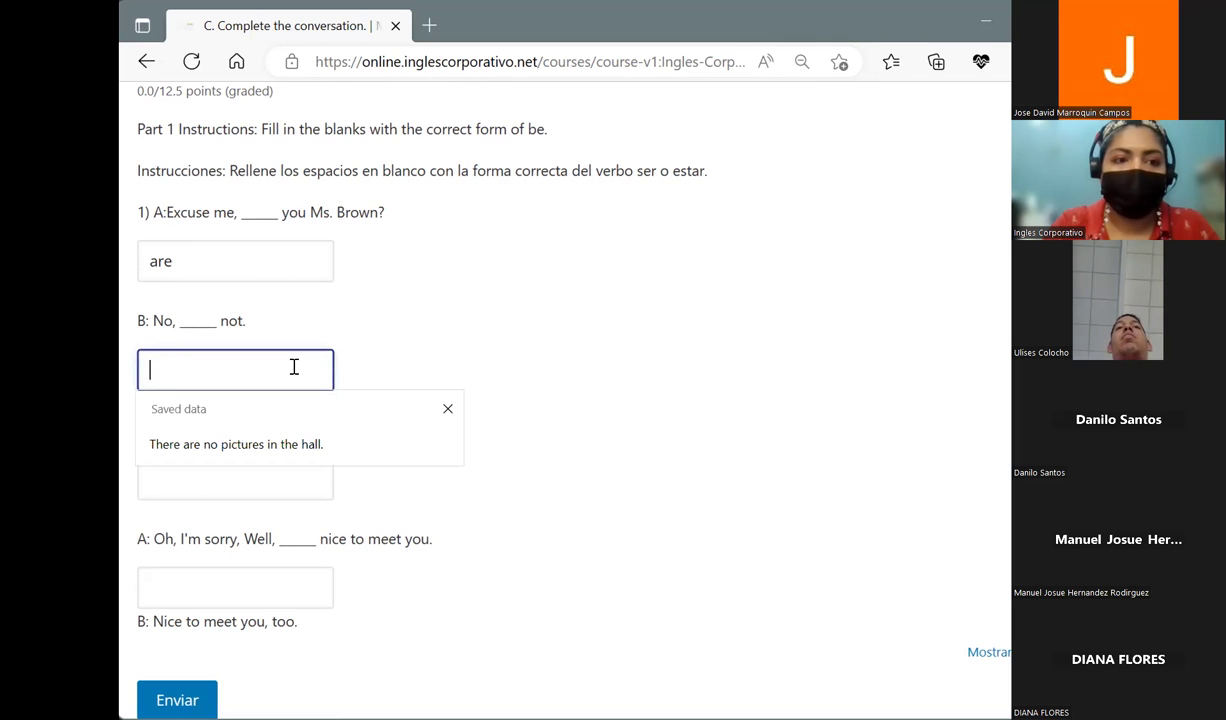
text(i)
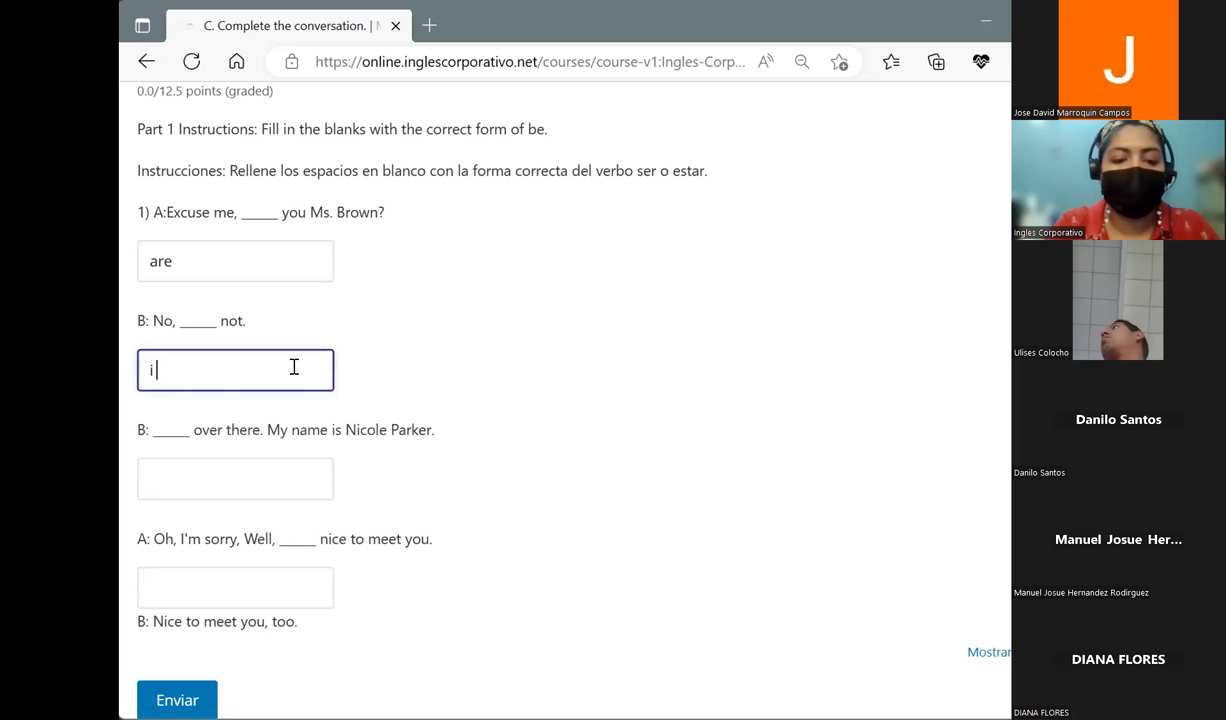
key(BackSpace)
text(I am)
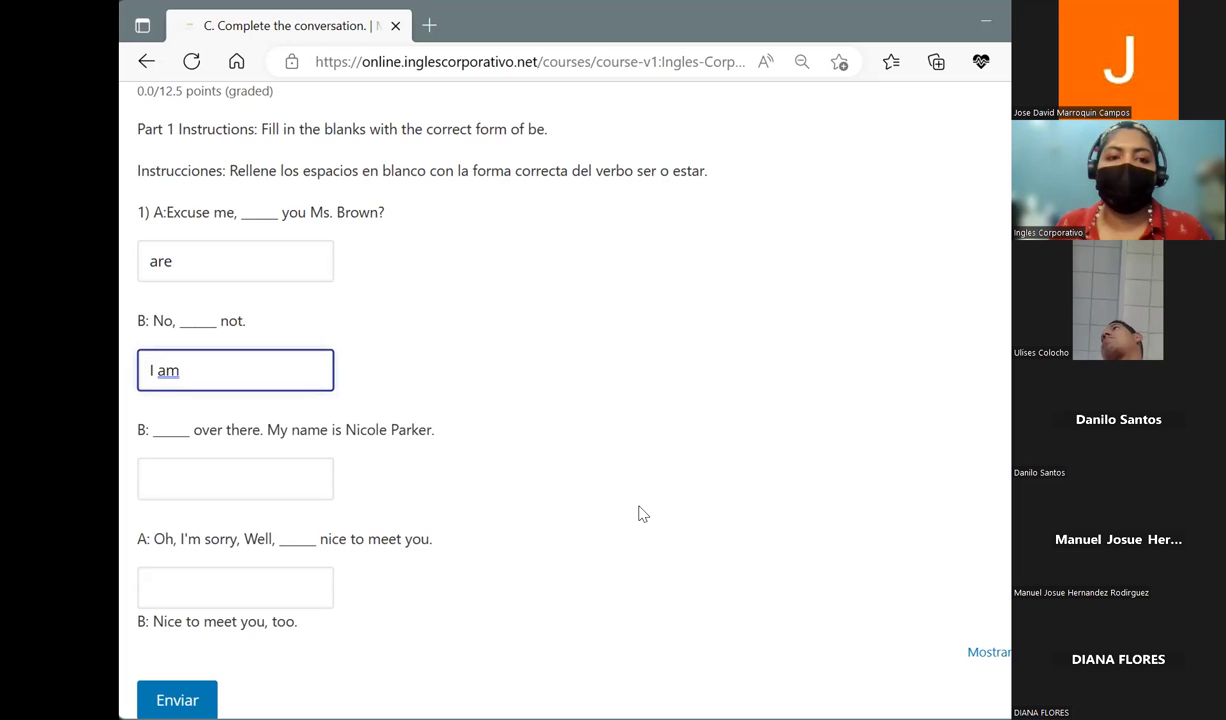
Step: Enter 'Is' in the third blank and 'It's' in the last blank
click(278, 476)
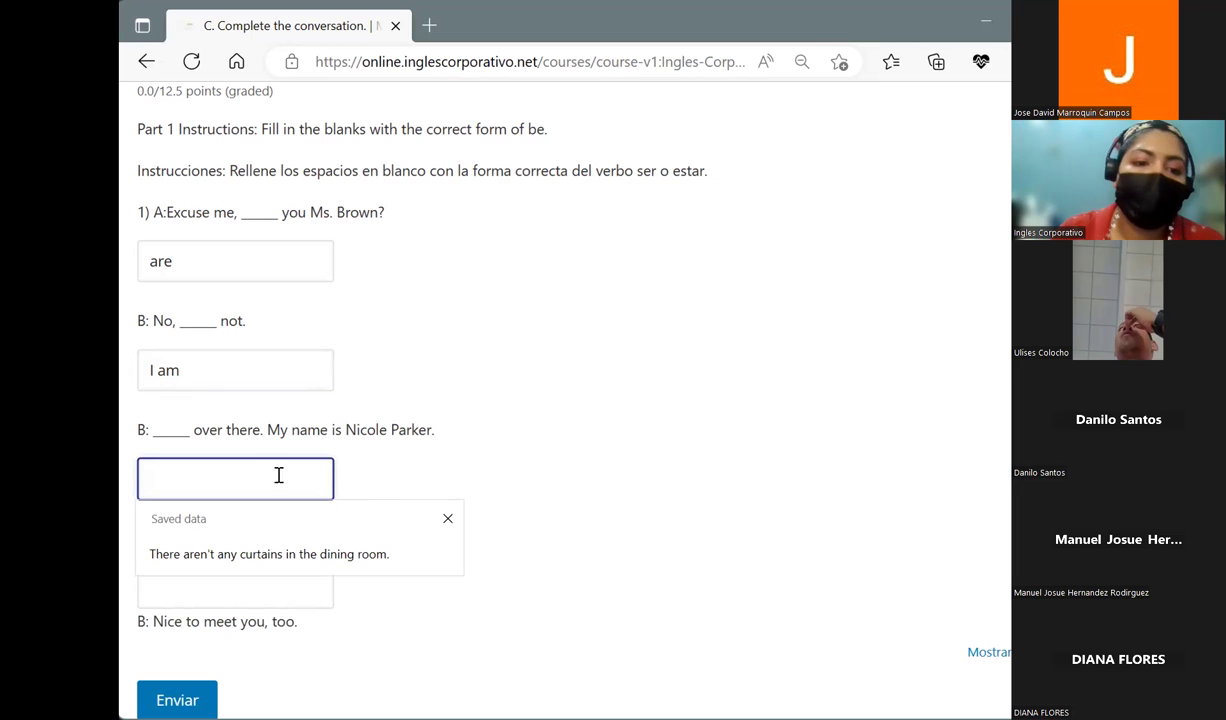
click(447, 518)
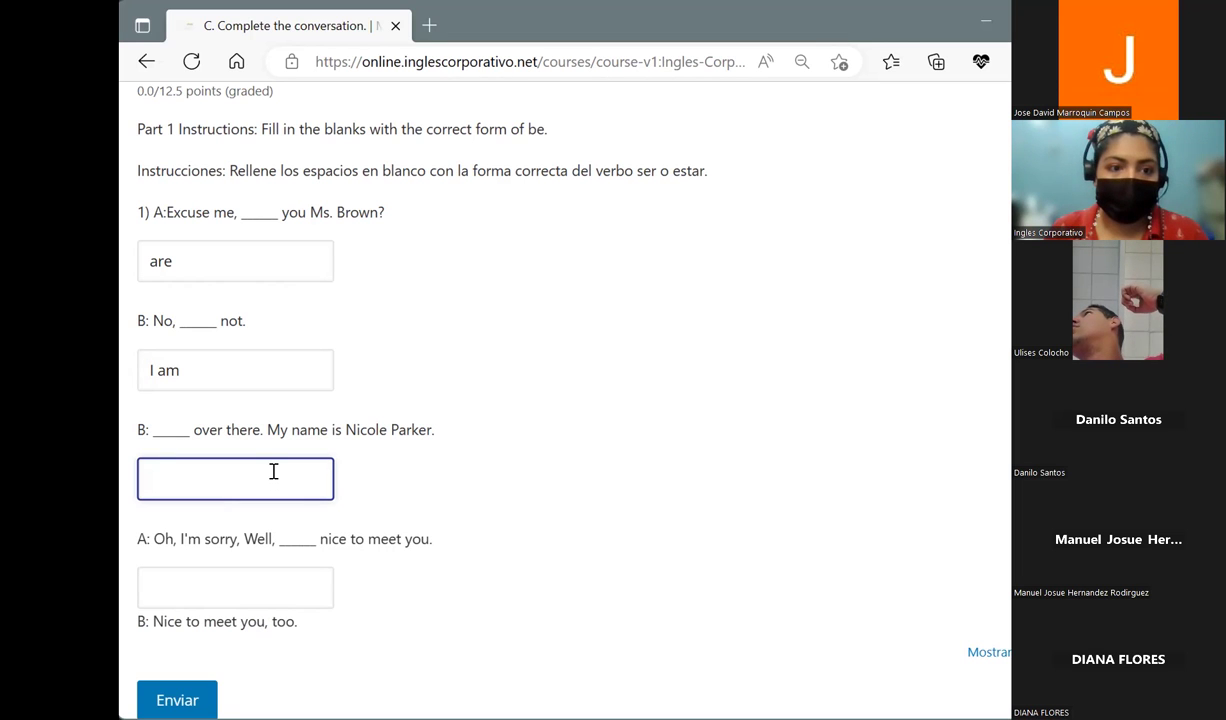
text(Is)
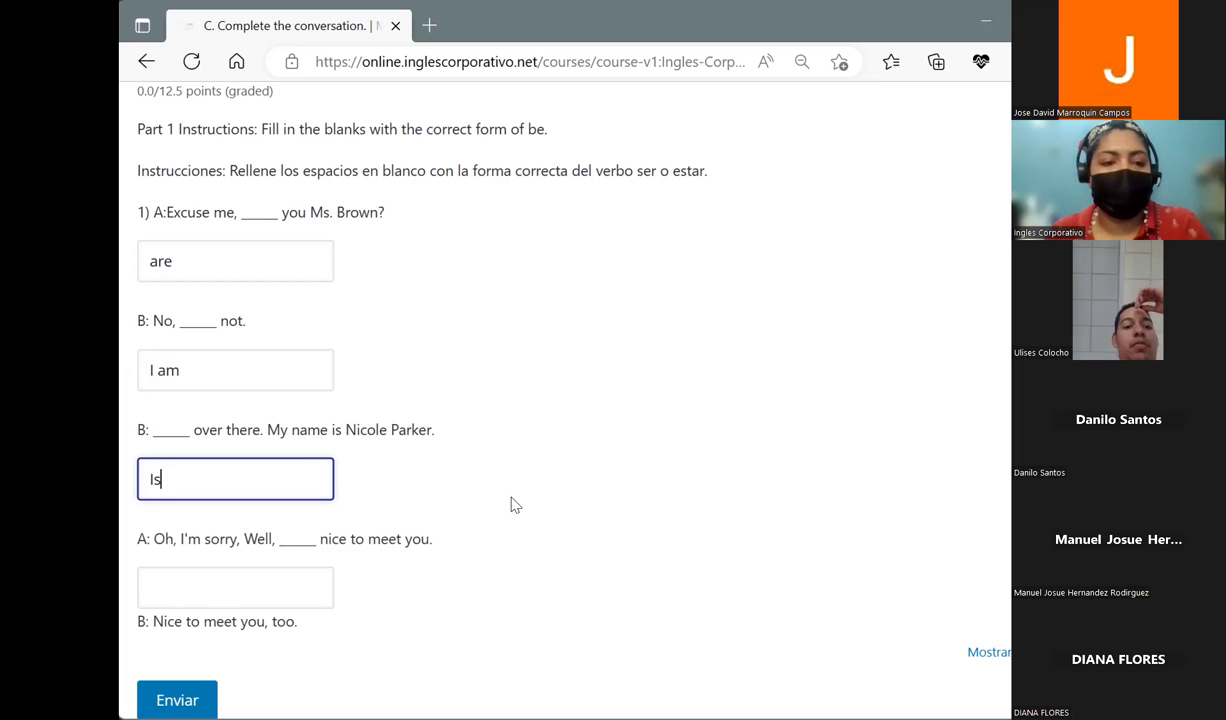
click(224, 590)
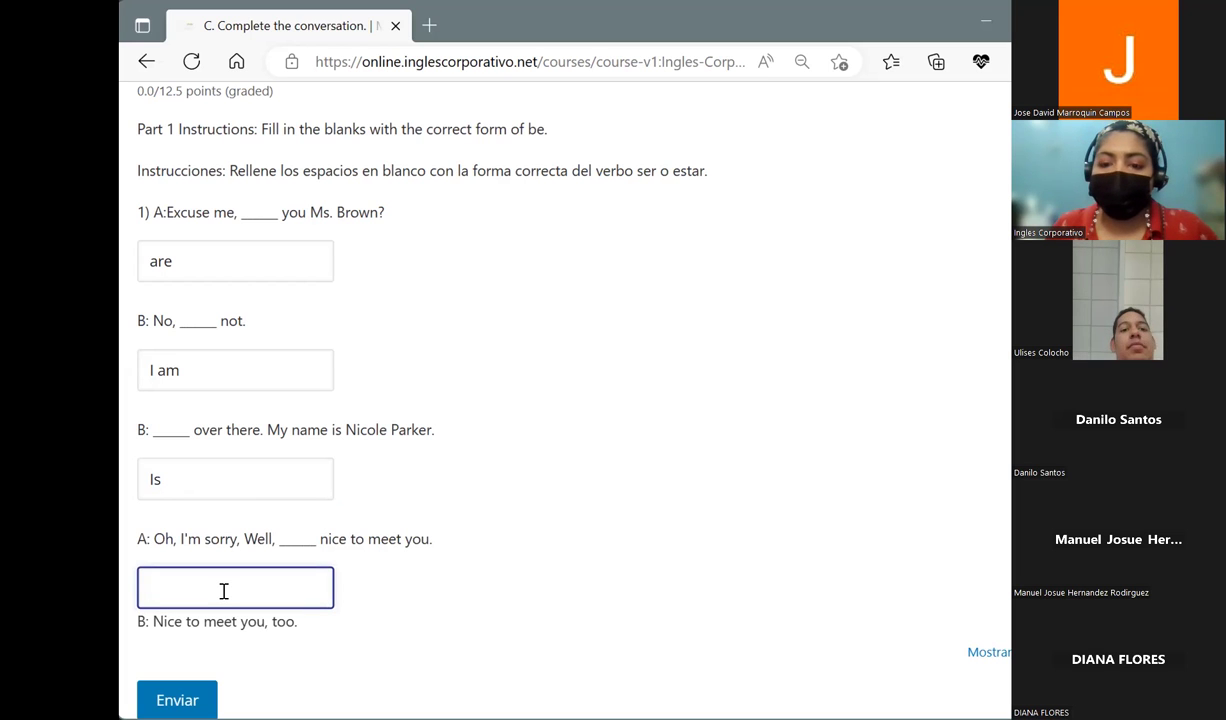
text(It's)
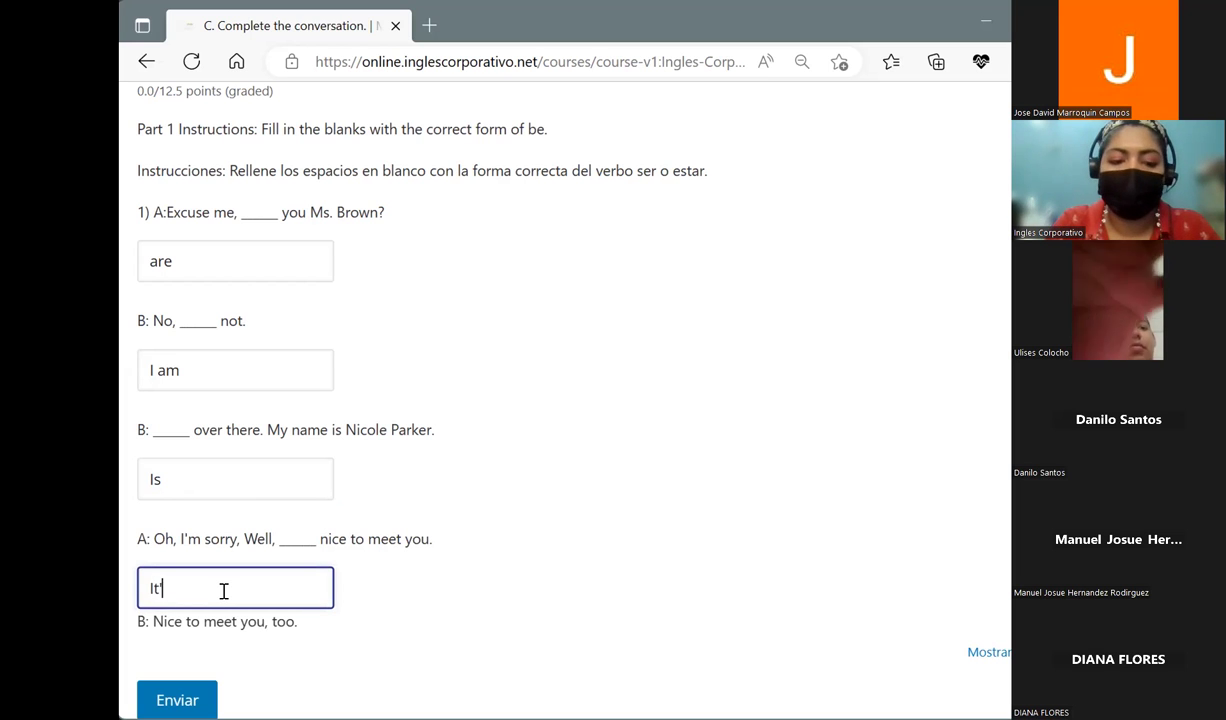
Step: Submit conversation C for a 9.38/12.5 score and delete the wrong third answer 'Is'
click(176, 695)
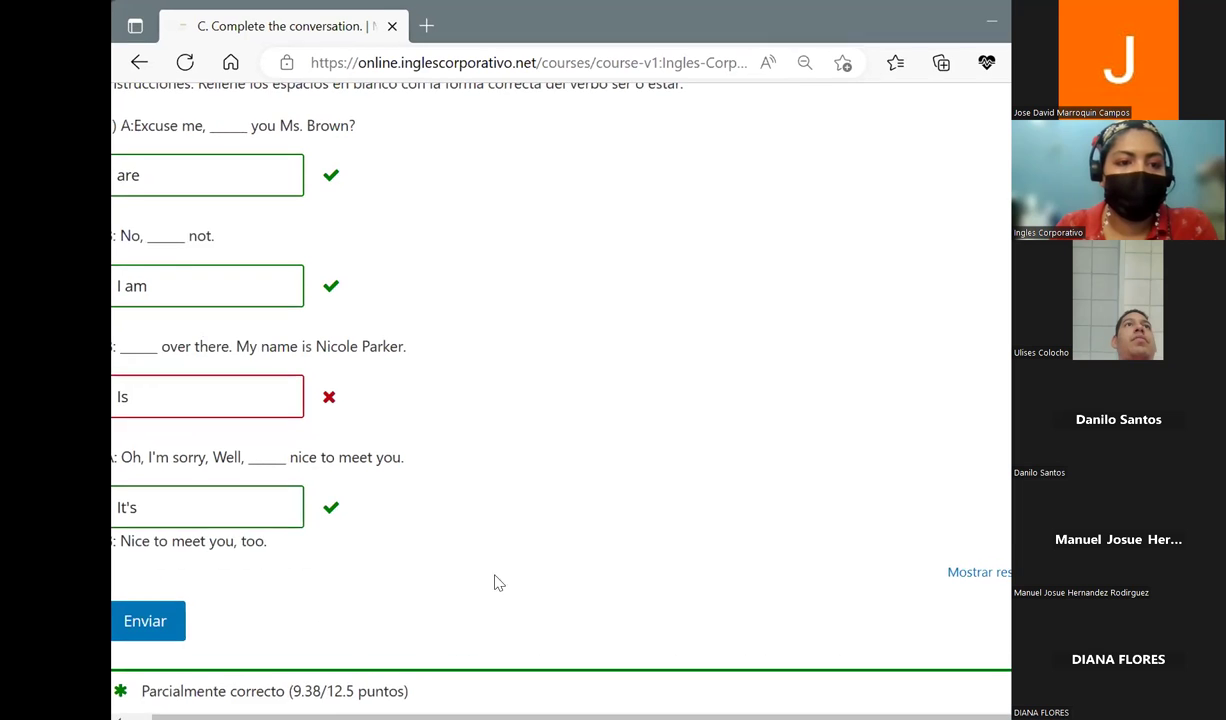
scroll(450, 708, left, 1)
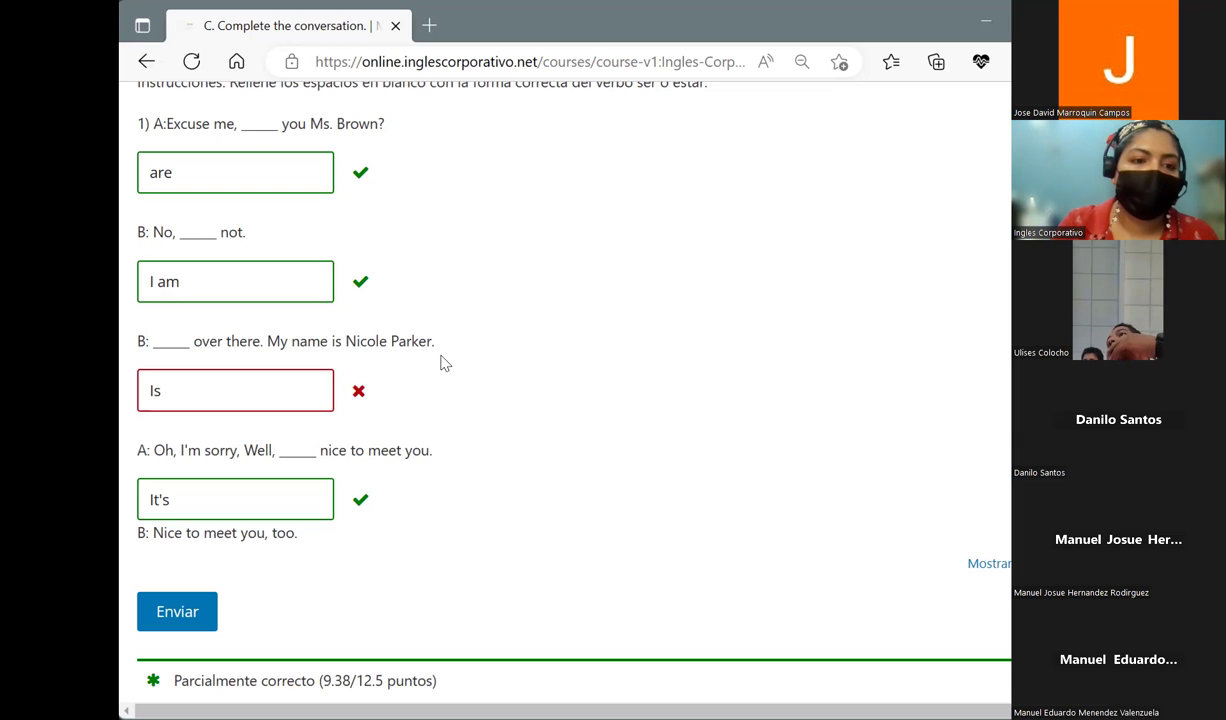
click(186, 400)
key(BackSpace)
key(BackSpace)
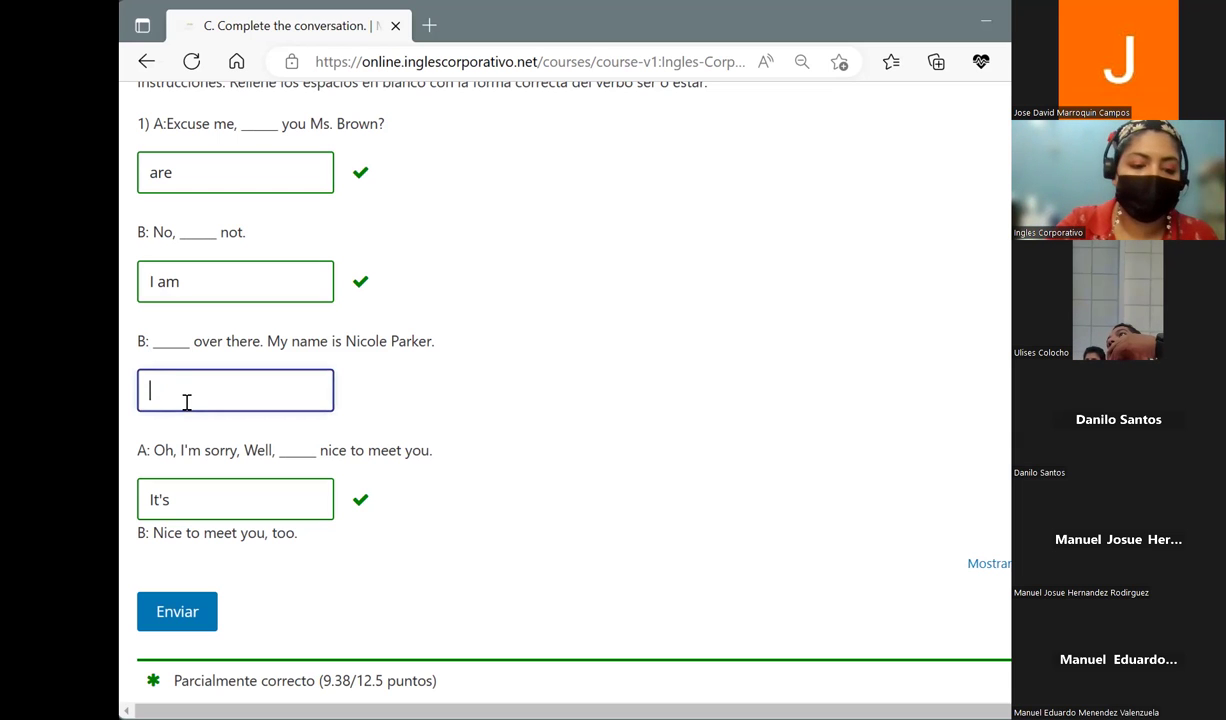
Step: Enter 'She is' in the third blank and resubmit for 12.5/12.5
text(She is)
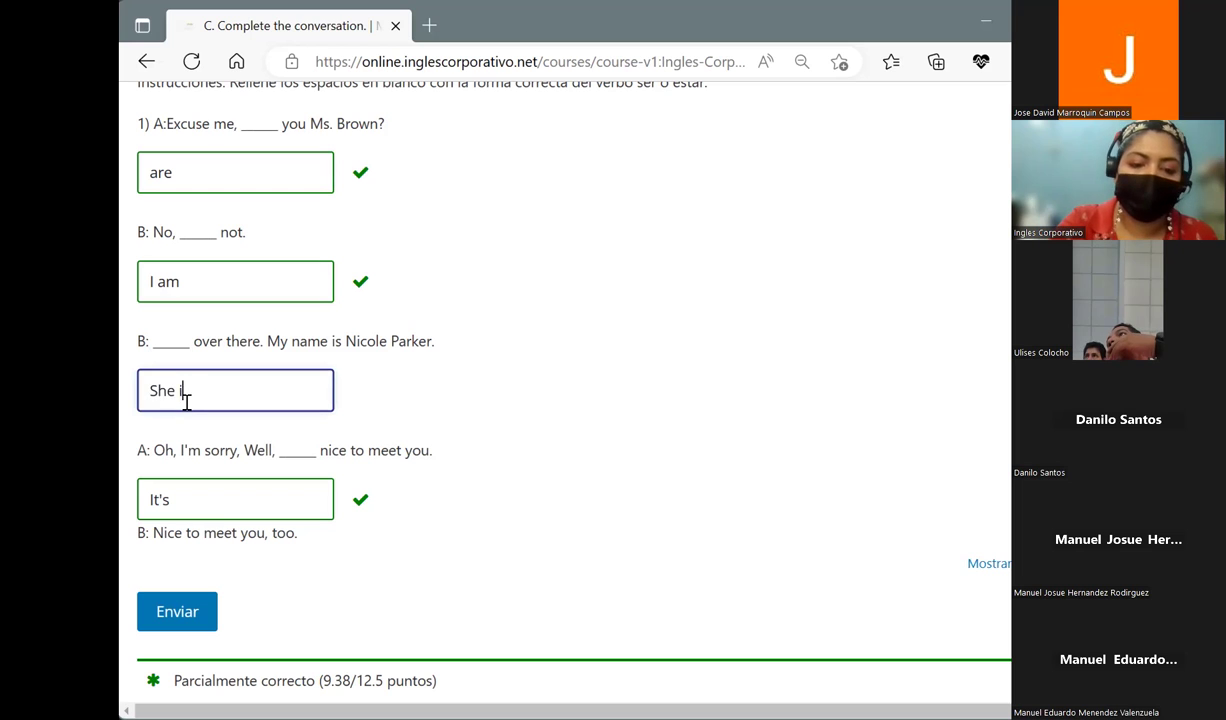
click(186, 612)
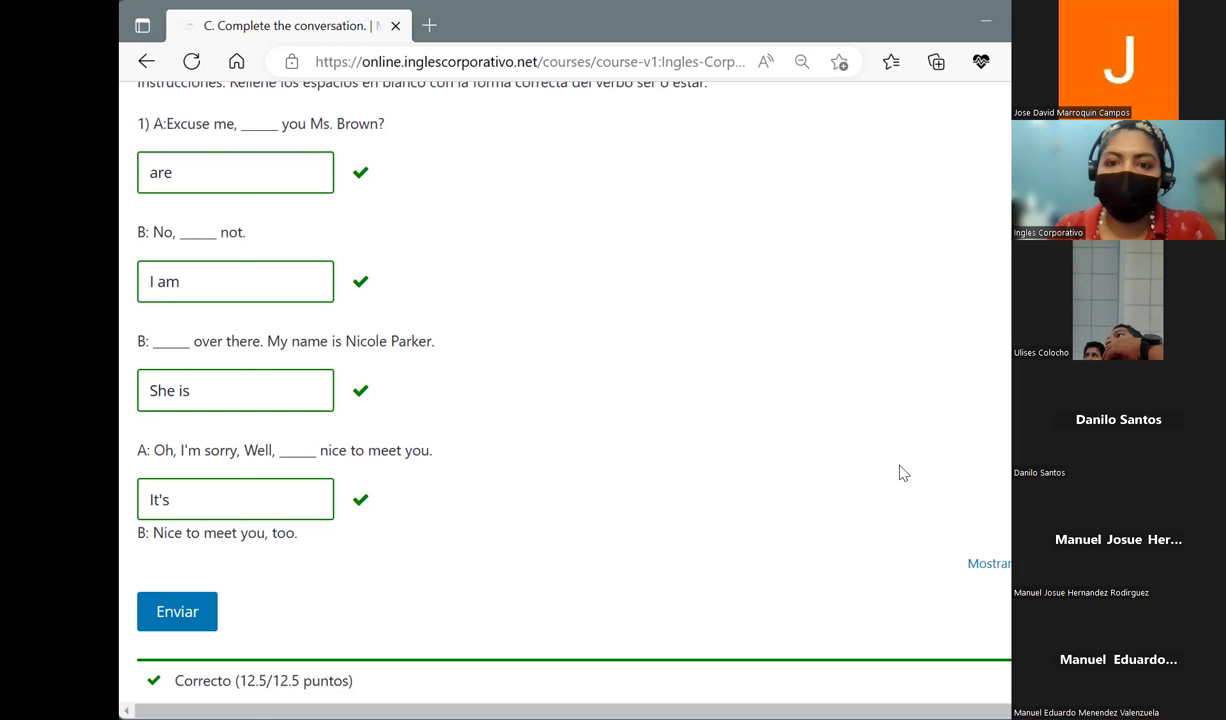
scroll(944, 305, up, 5)
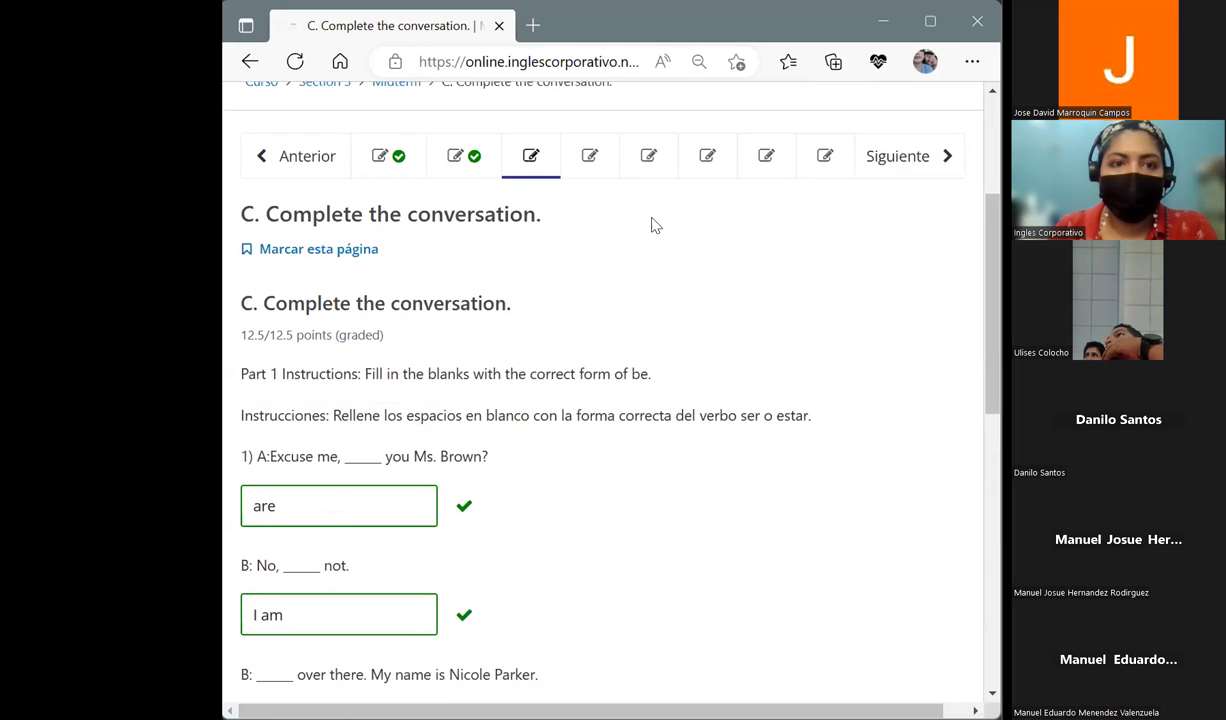
Step: In exercise D, check 'Thanks, You too.', 'OK, Bye-Bye.', 'Not bad, thanks.' and 'Hello, How are you, Mr. Smith?'
click(596, 155)
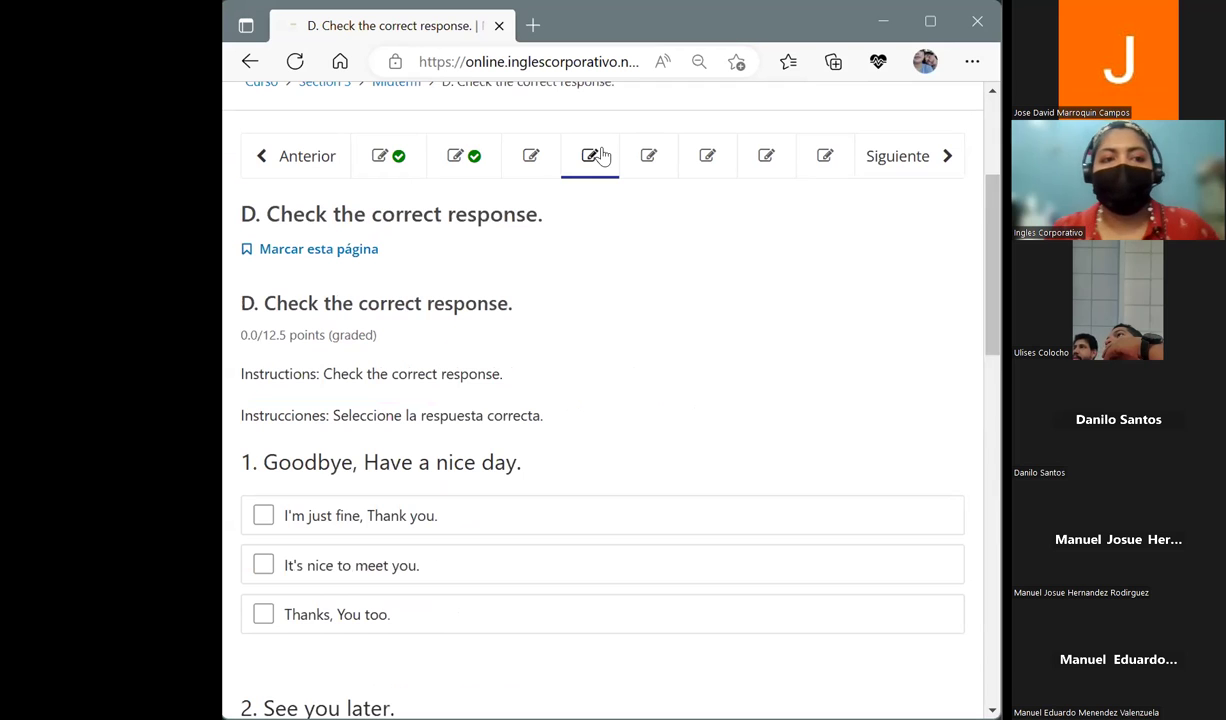
drag(991, 261, 995, 295)
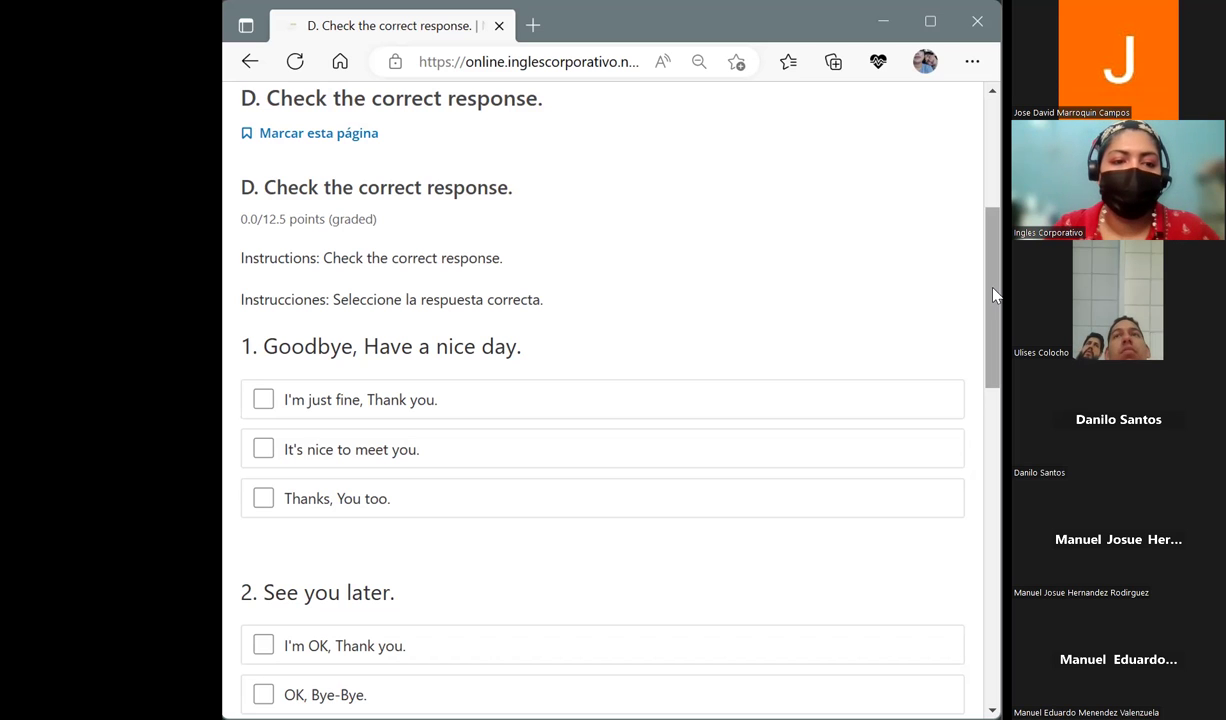
click(270, 503)
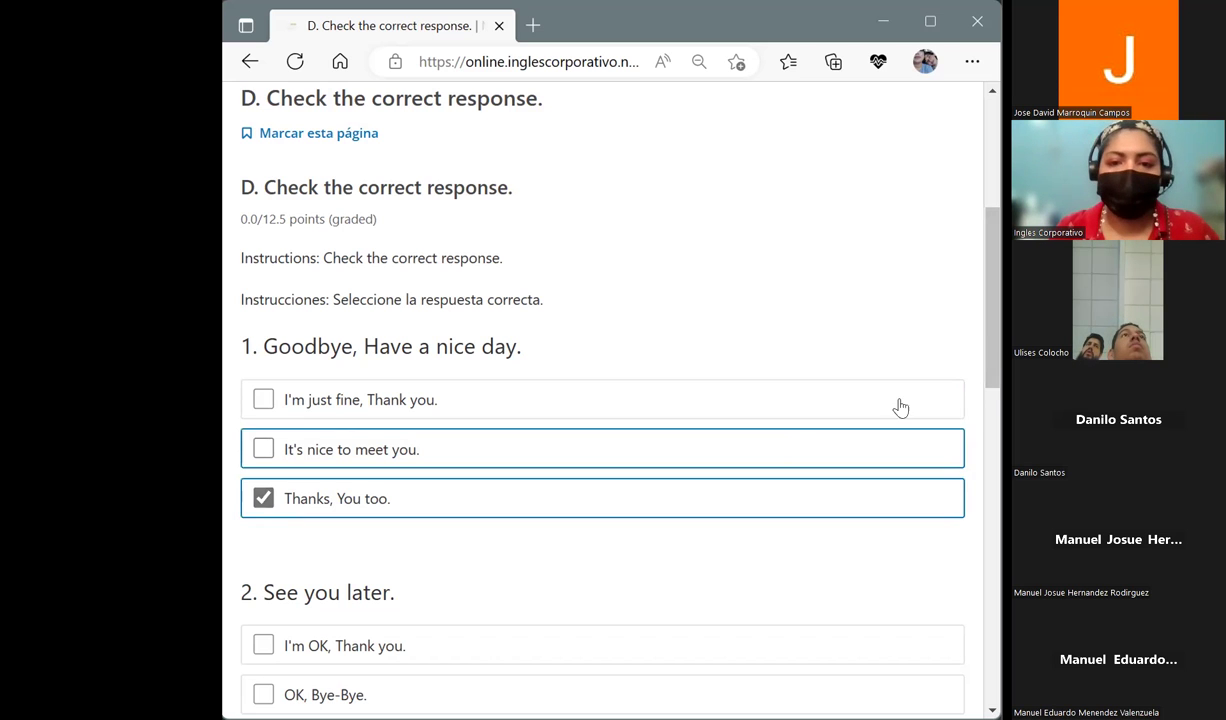
drag(991, 388, 991, 460)
scroll(991, 462, down, 1)
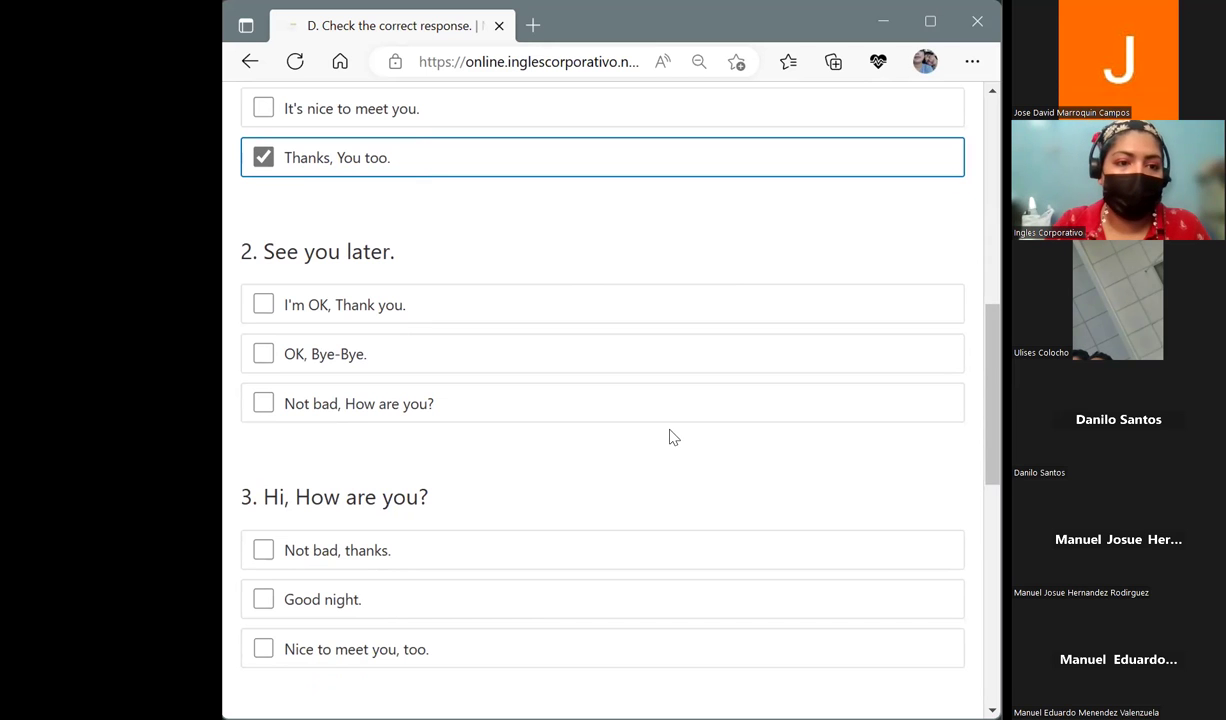
click(516, 370)
drag(988, 410, 991, 482)
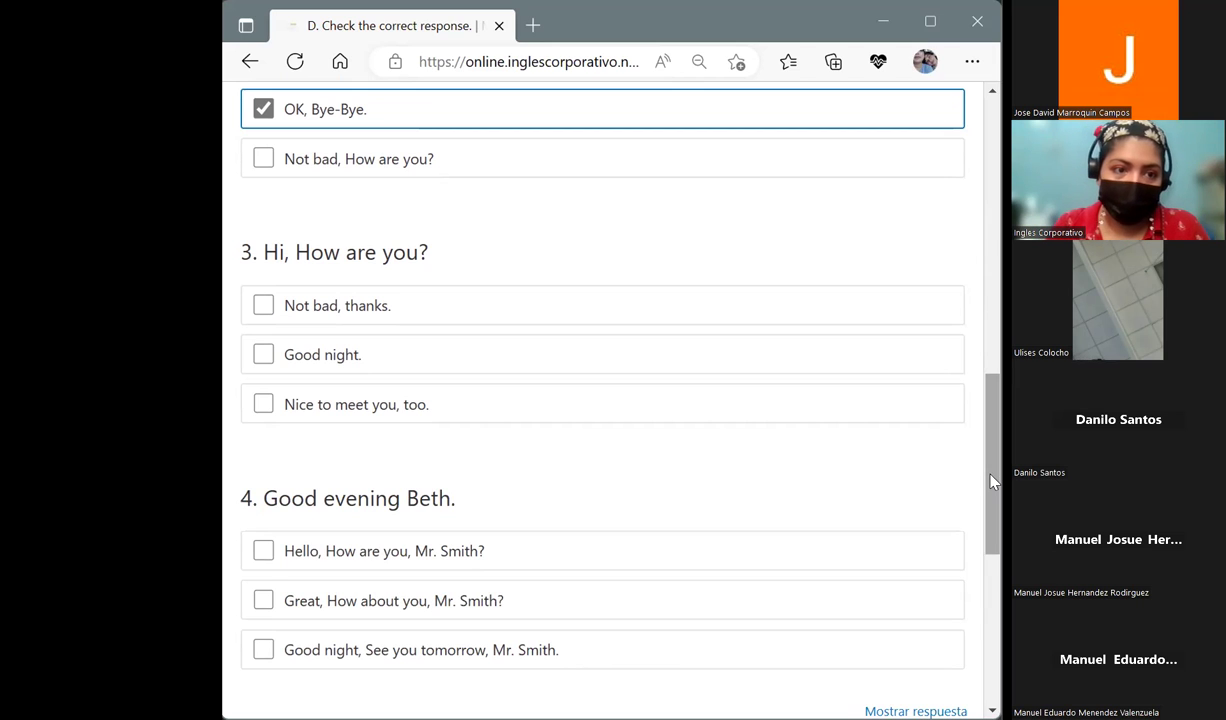
click(431, 317)
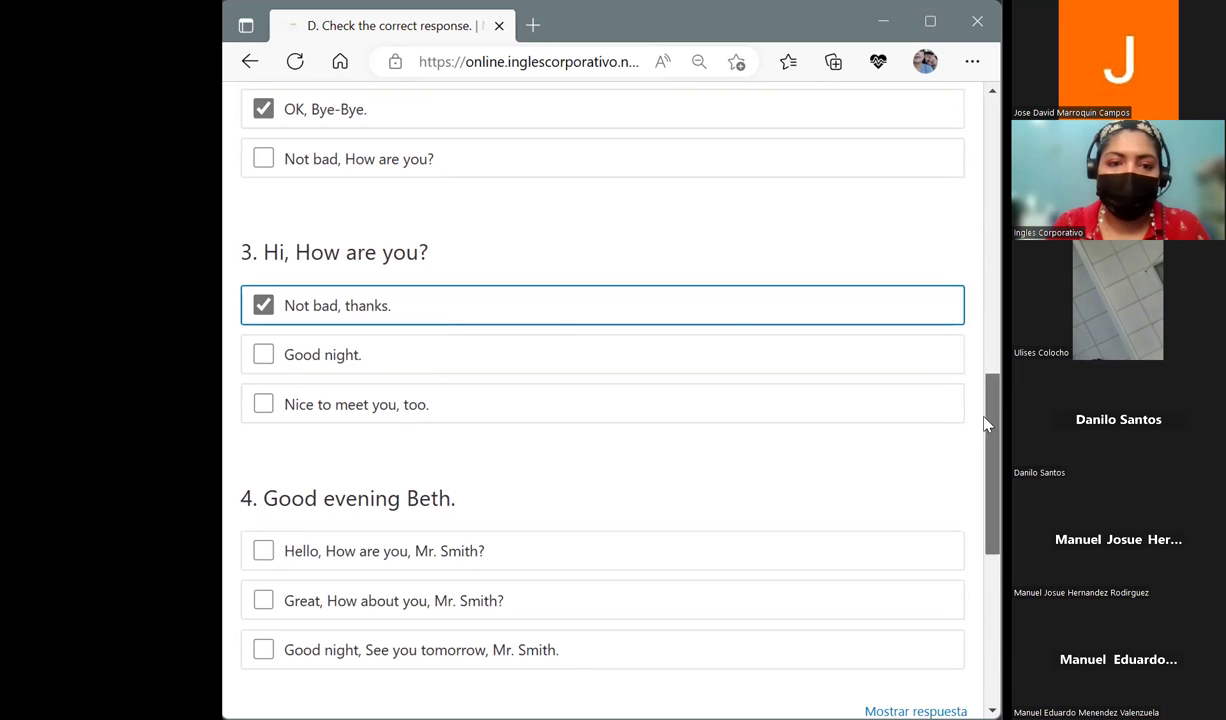
drag(990, 424, 990, 470)
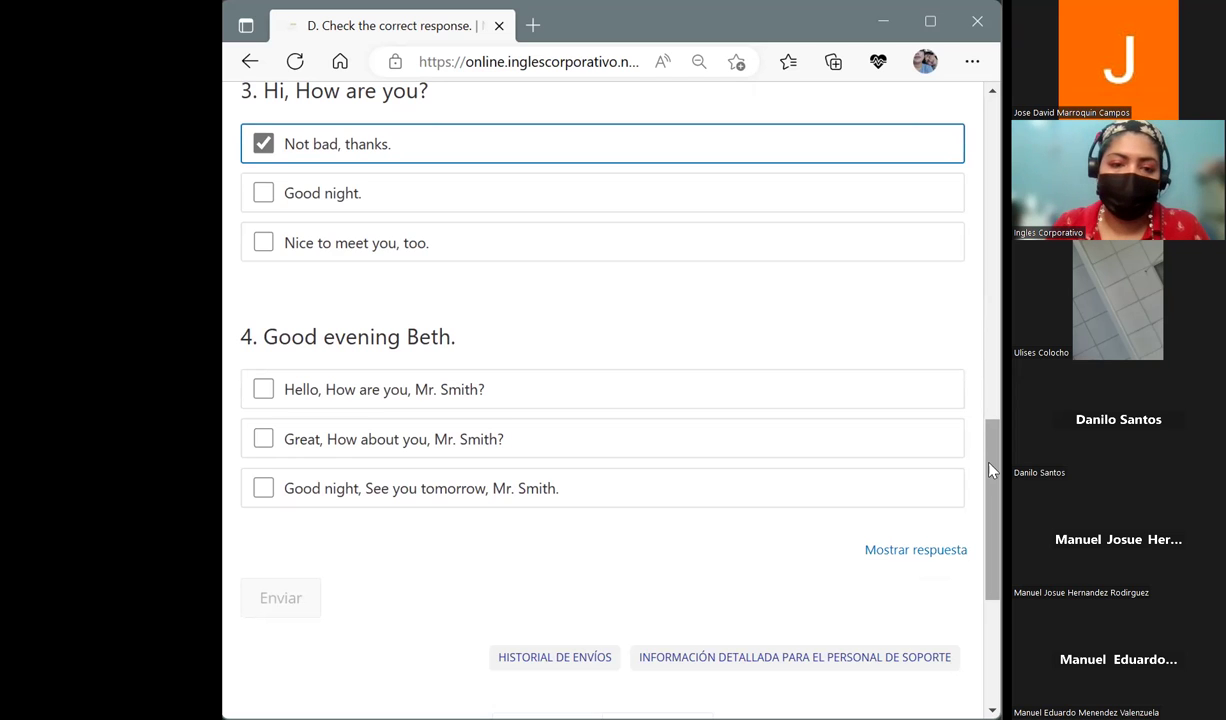
click(590, 384)
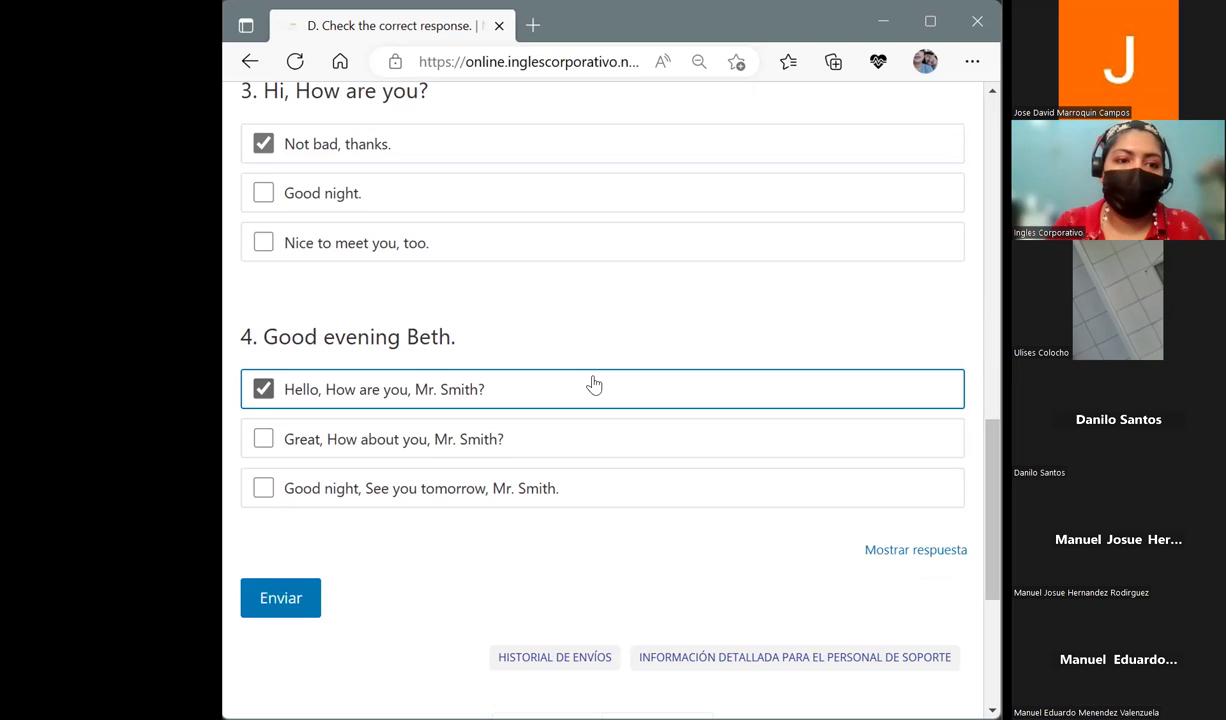
Step: Submit exercise D for 12.5/12.5 and go to exercise E, Complete the questions
click(314, 612)
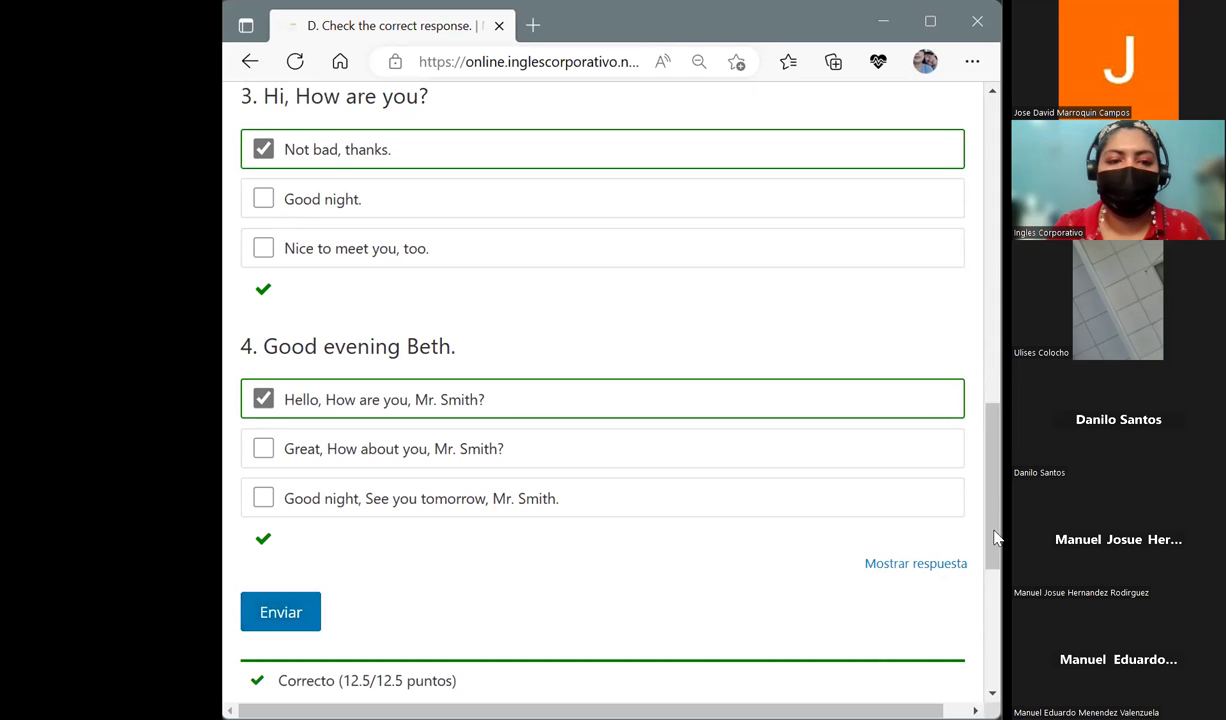
scroll(991, 470, up, 2)
scroll(991, 470, up, 4)
scroll(986, 384, down, 1)
scroll(995, 534, down, 5)
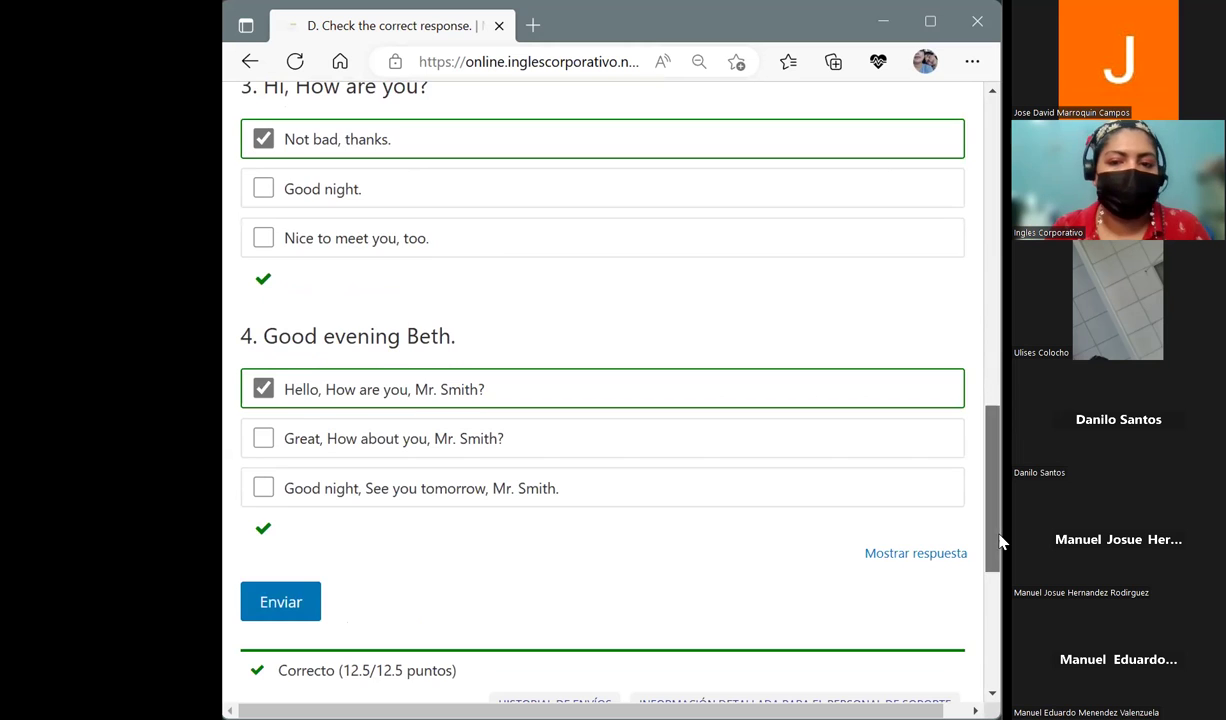
scroll(1001, 372, up, 5)
scroll(1001, 372, up, 4)
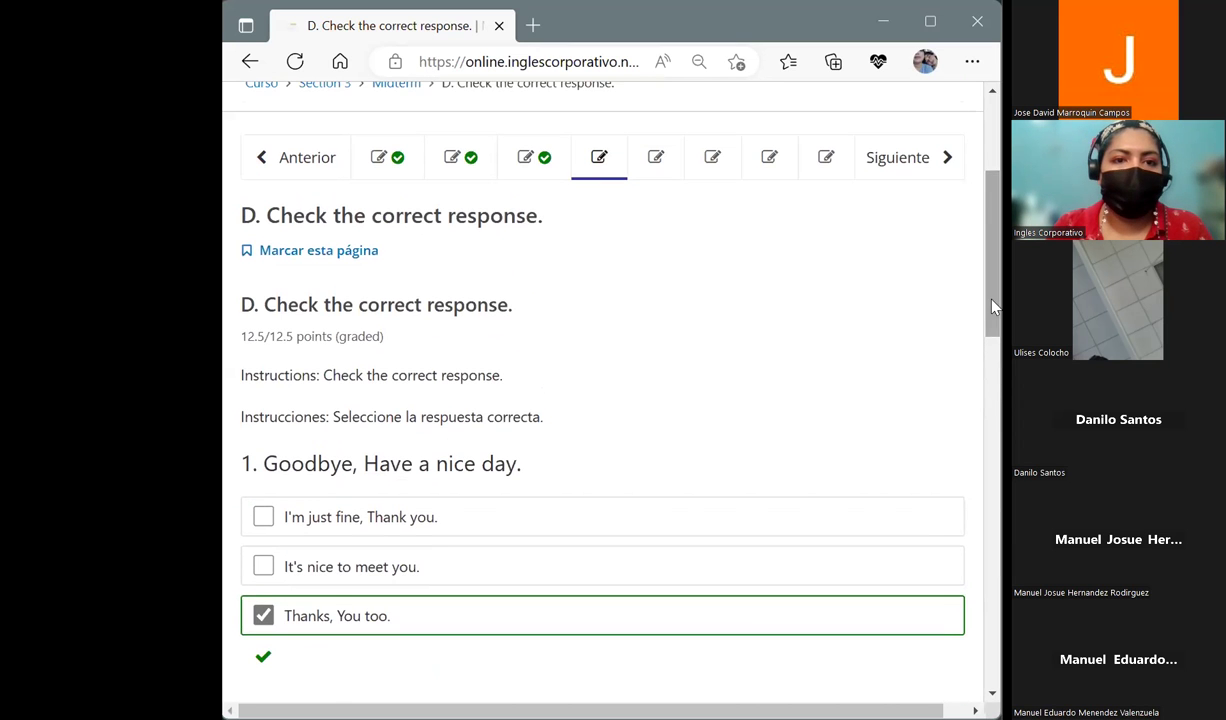
click(636, 164)
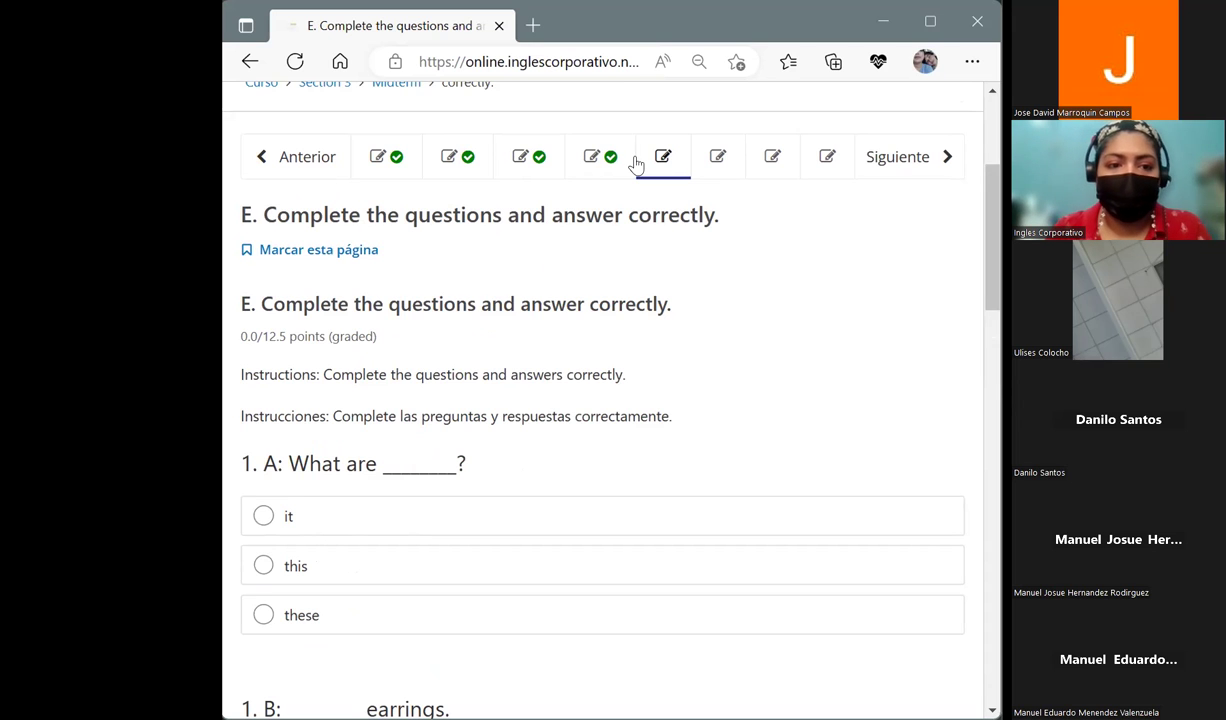
Step: Answer questions 1 and 2 with these, They're, Are these and they're
scroll(995, 350, down, 2)
scroll(995, 350, down, 2)
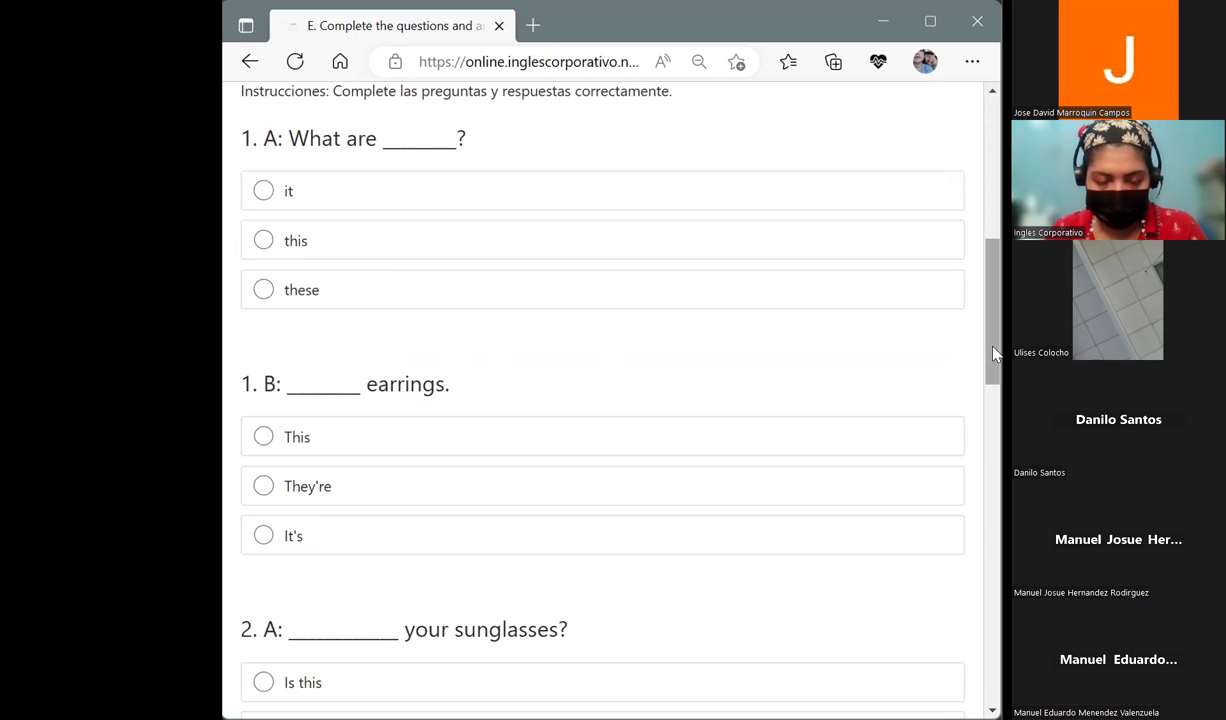
click(263, 289)
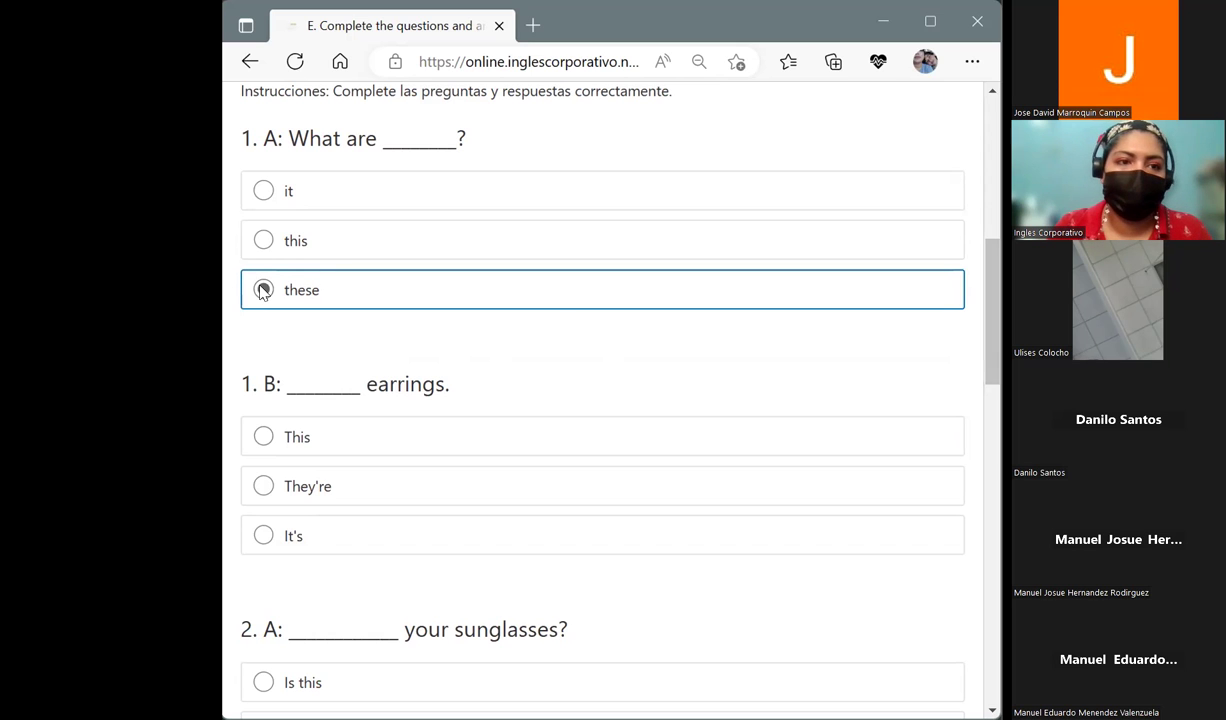
drag(991, 339, 998, 368)
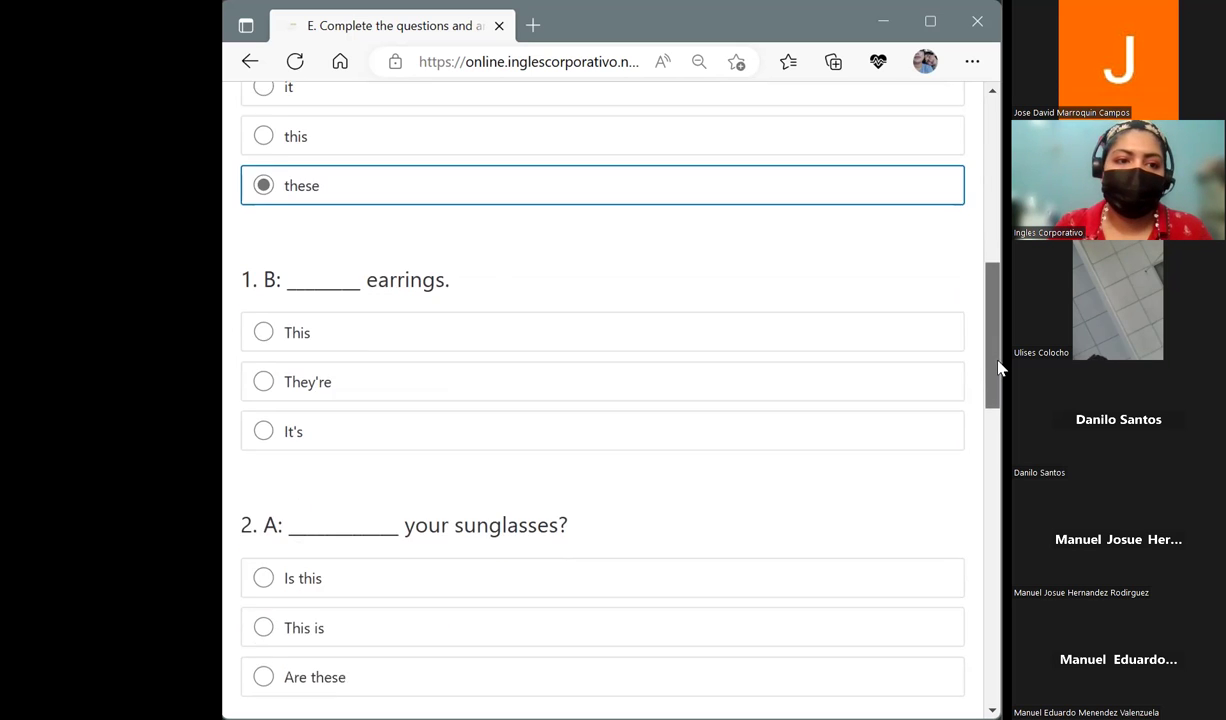
scroll(998, 368, down, 1)
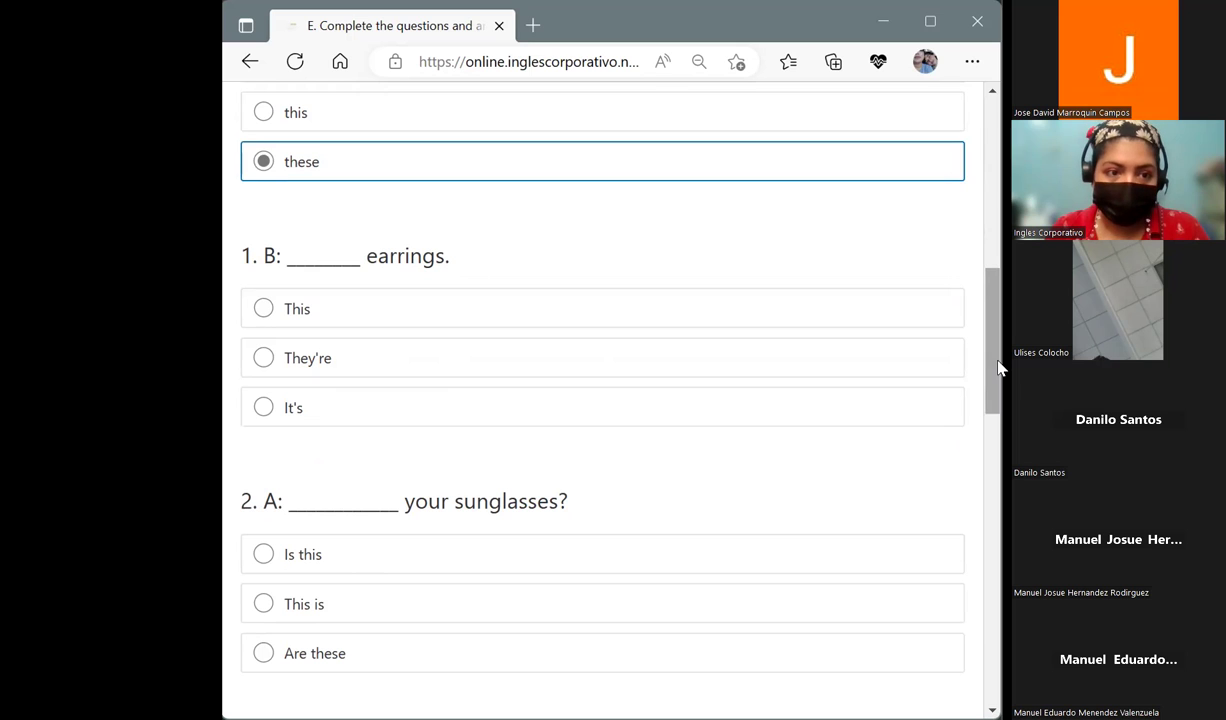
click(922, 348)
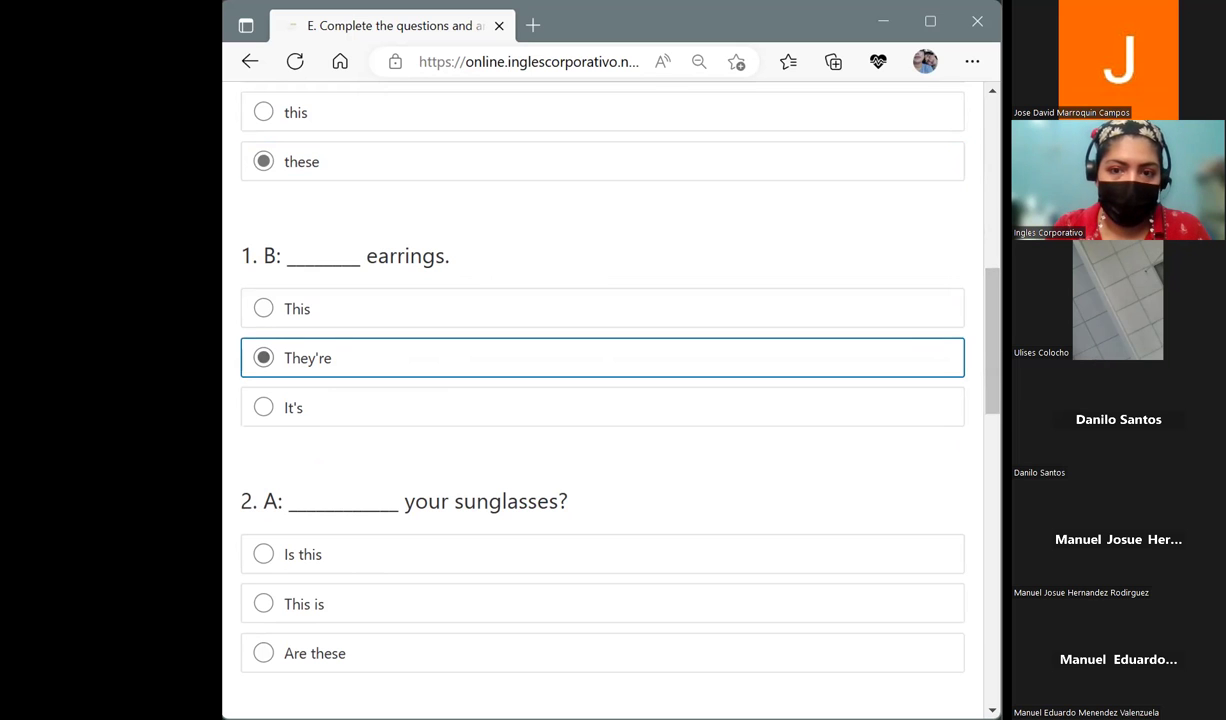
scroll(1000, 380, down, 2)
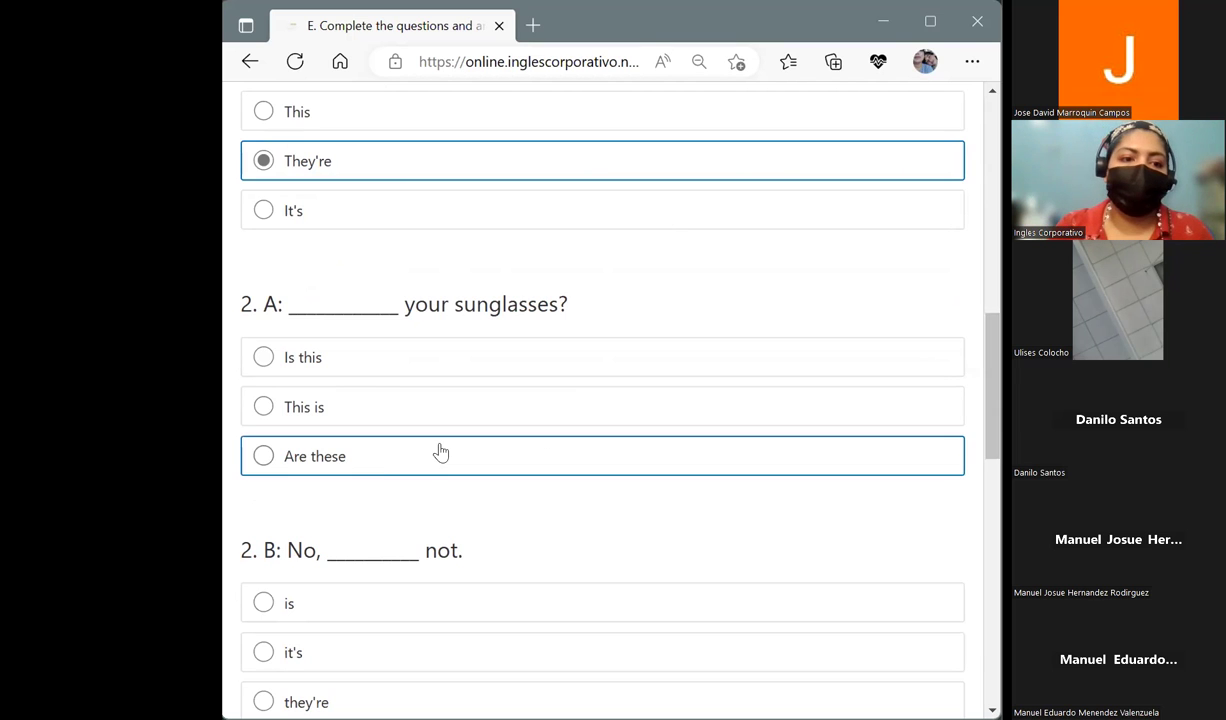
click(379, 465)
drag(993, 415, 993, 468)
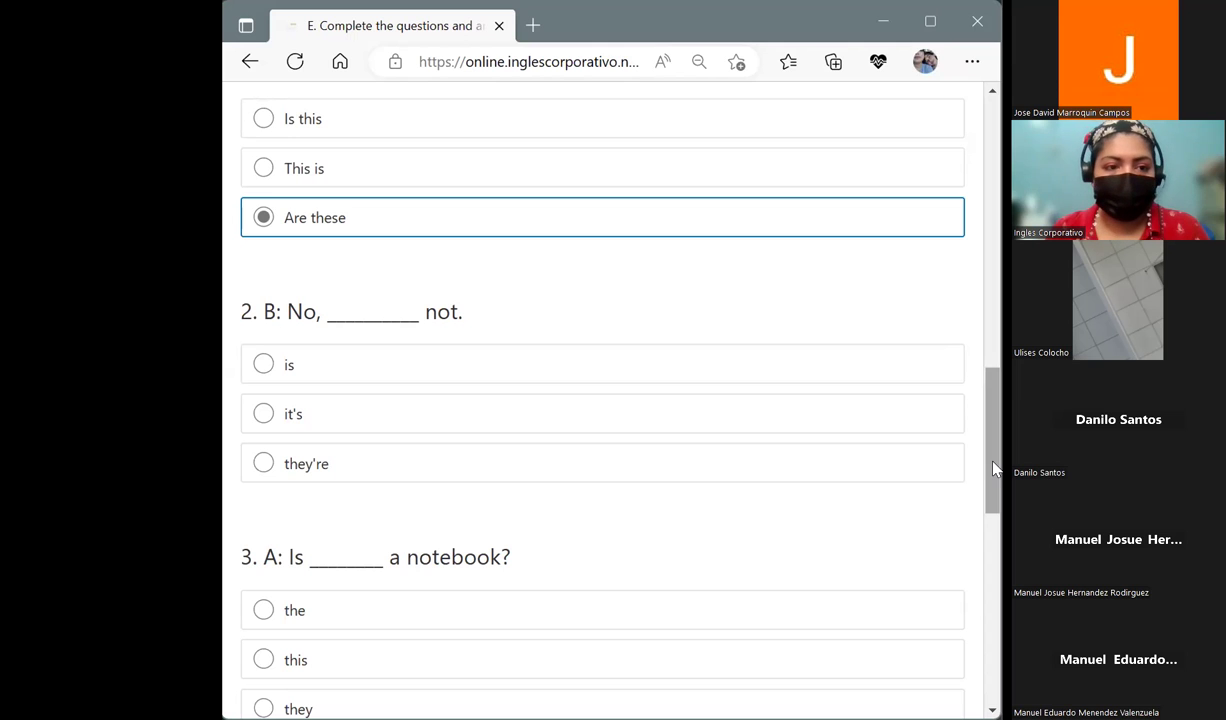
click(380, 468)
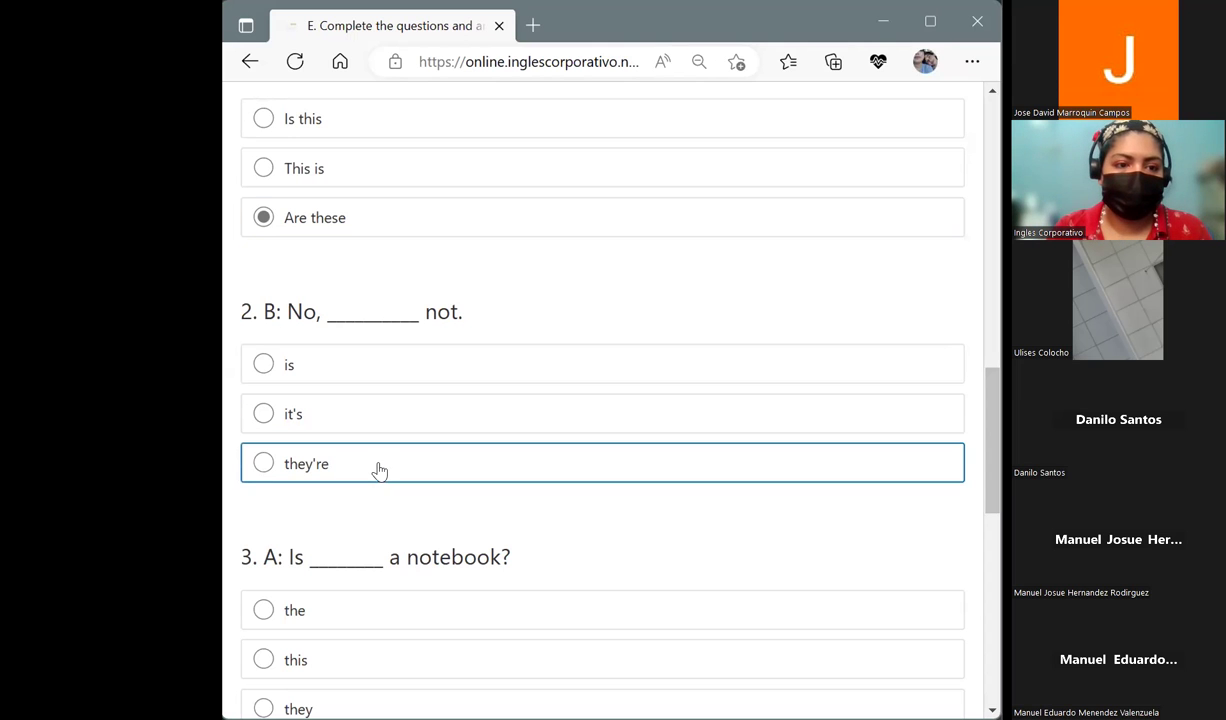
Step: Answer question 3 with this and an, then submit exercise E
drag(994, 476, 995, 533)
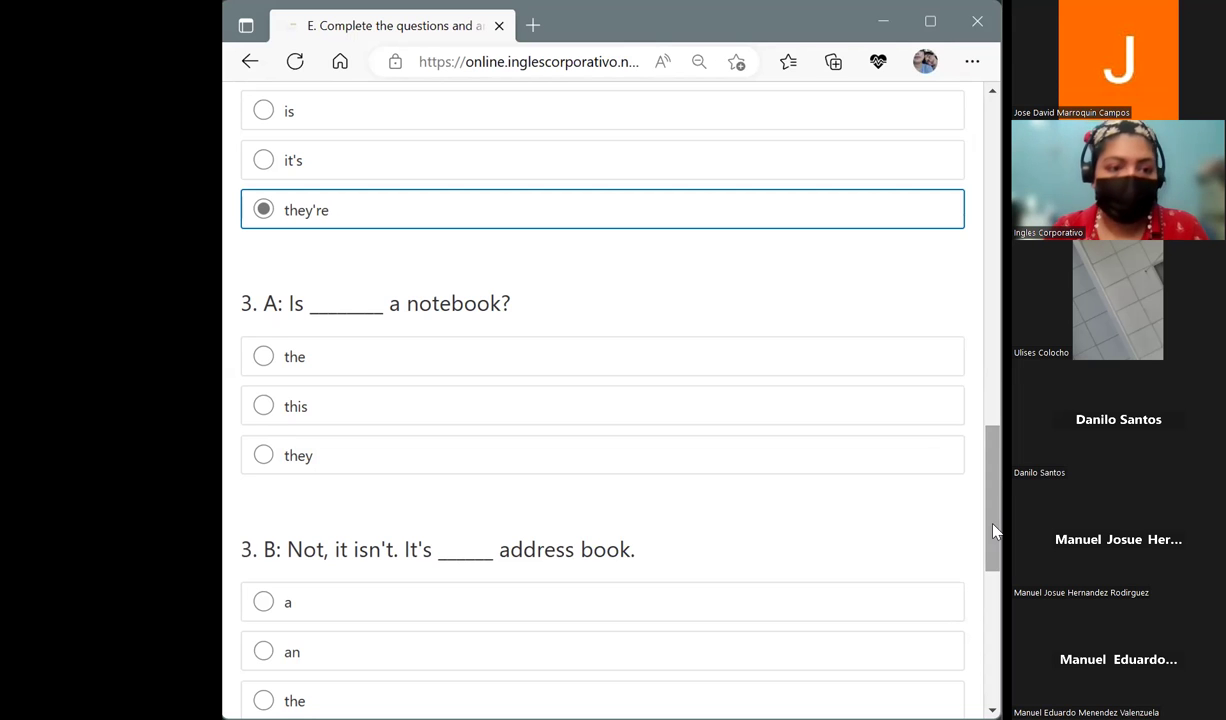
click(350, 406)
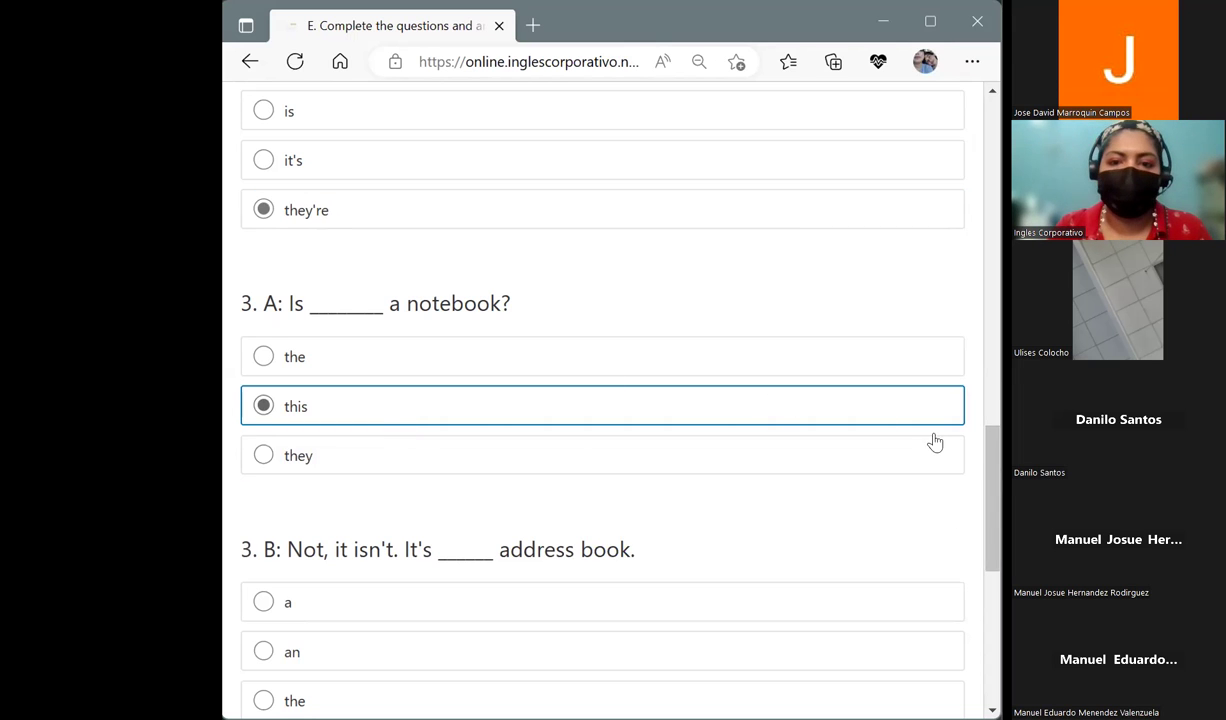
drag(993, 465, 998, 517)
scroll(998, 518, down, 1)
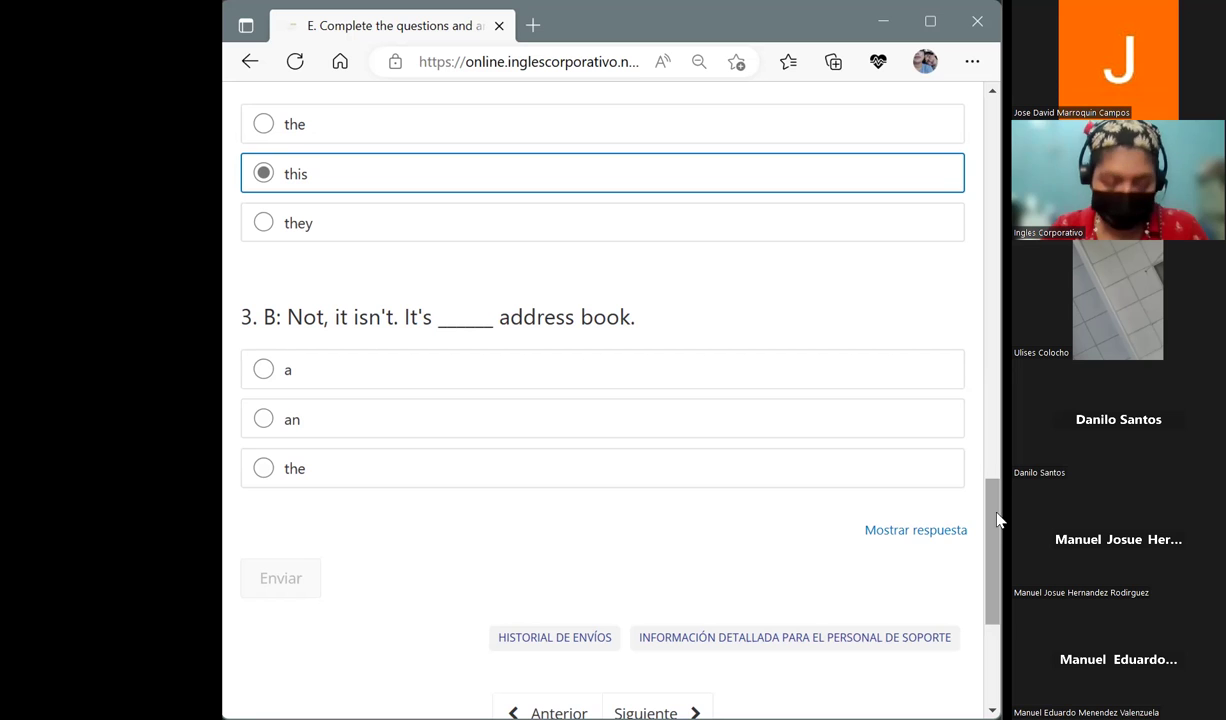
click(294, 433)
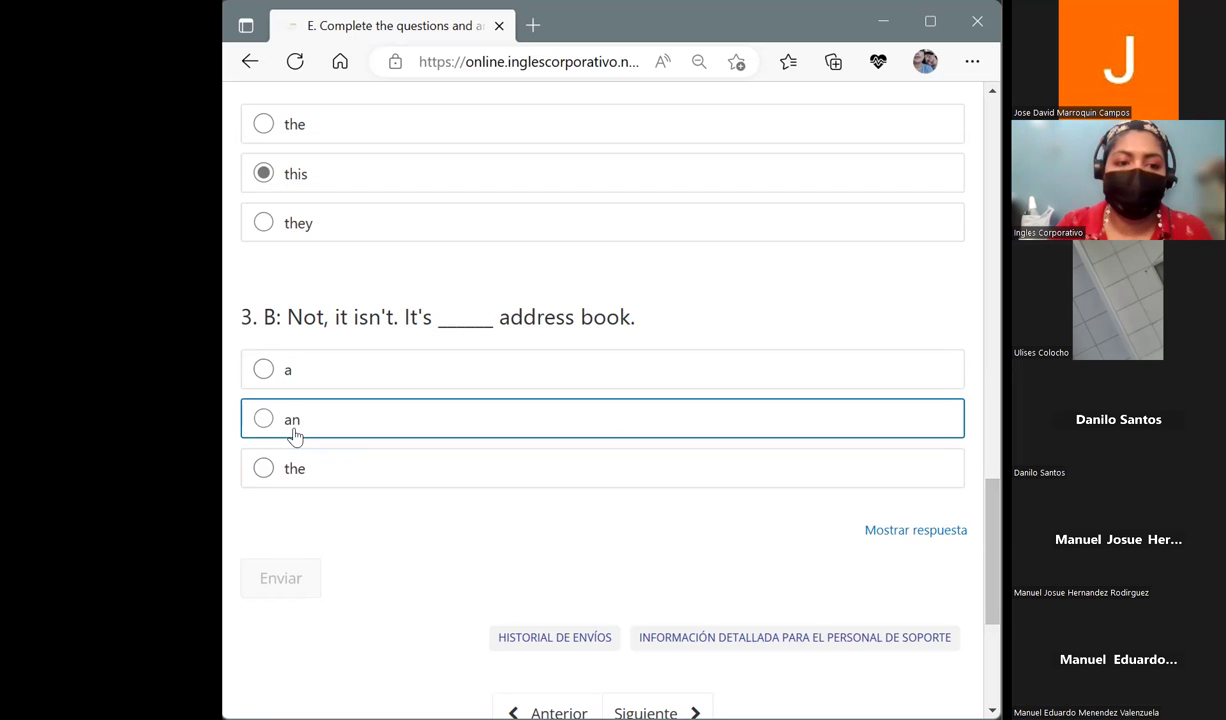
click(310, 580)
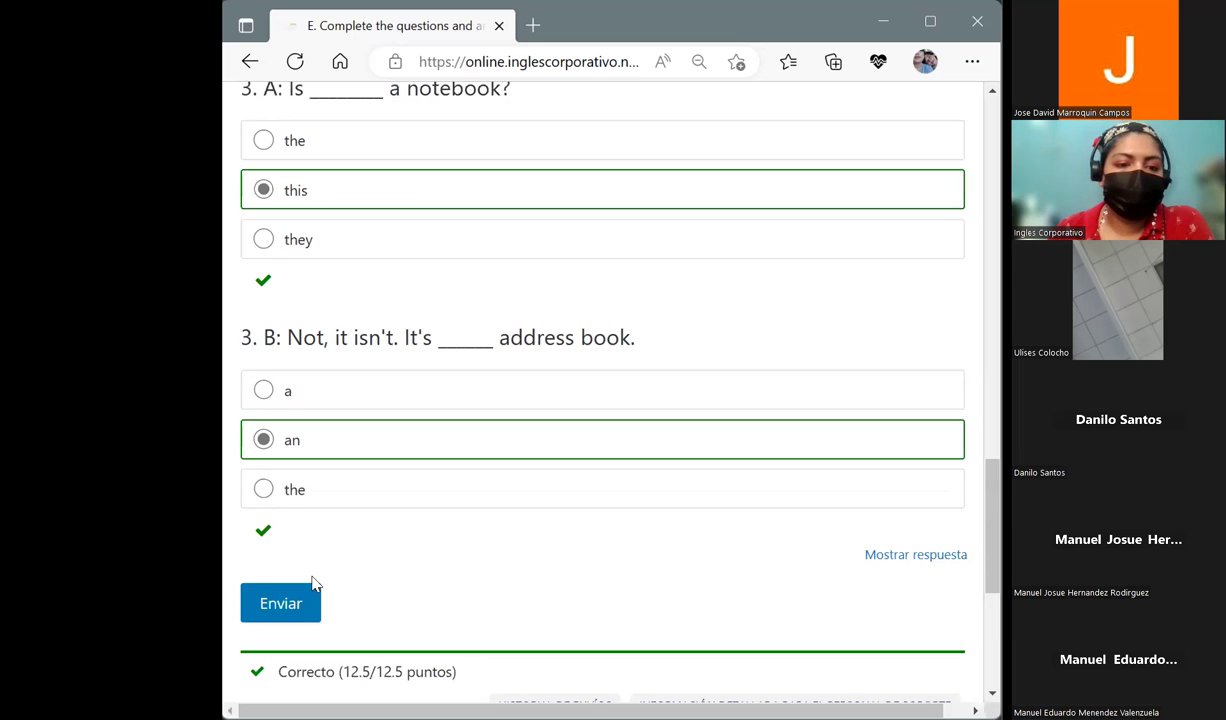
drag(991, 530, 992, 240)
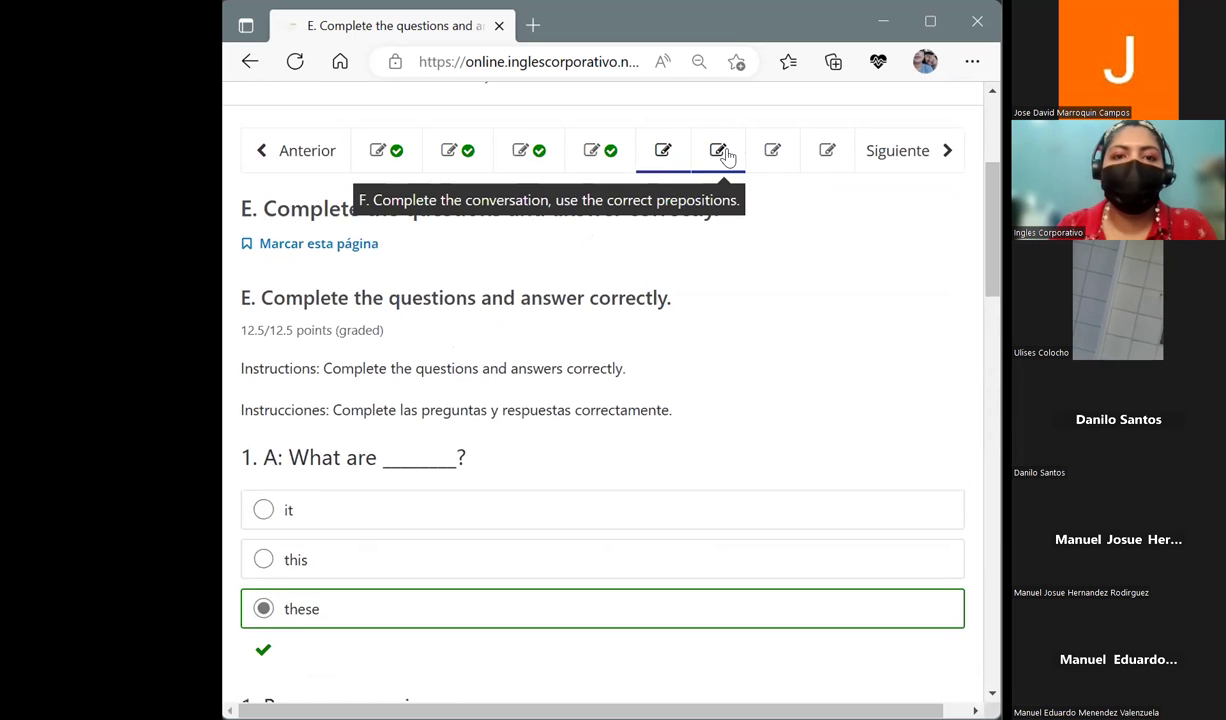
Step: Go to exercise F, the briefcase prepositions conversation, and show the keys question's choices
click(720, 152)
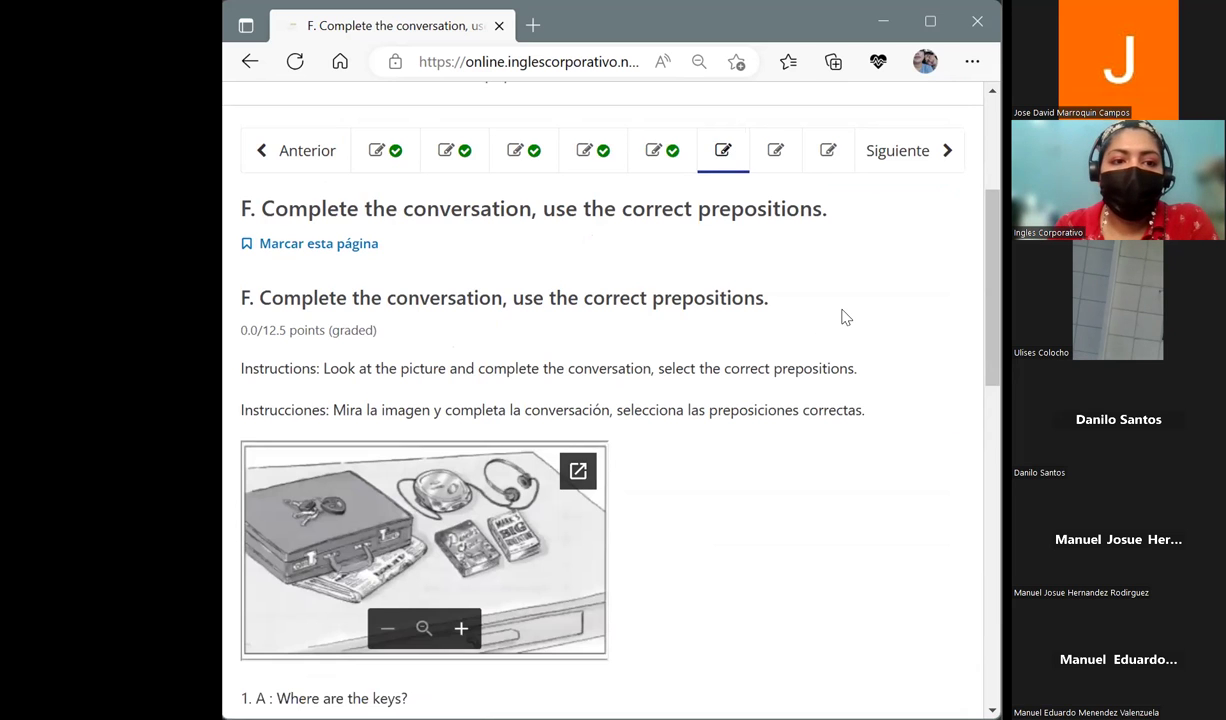
drag(993, 311, 996, 348)
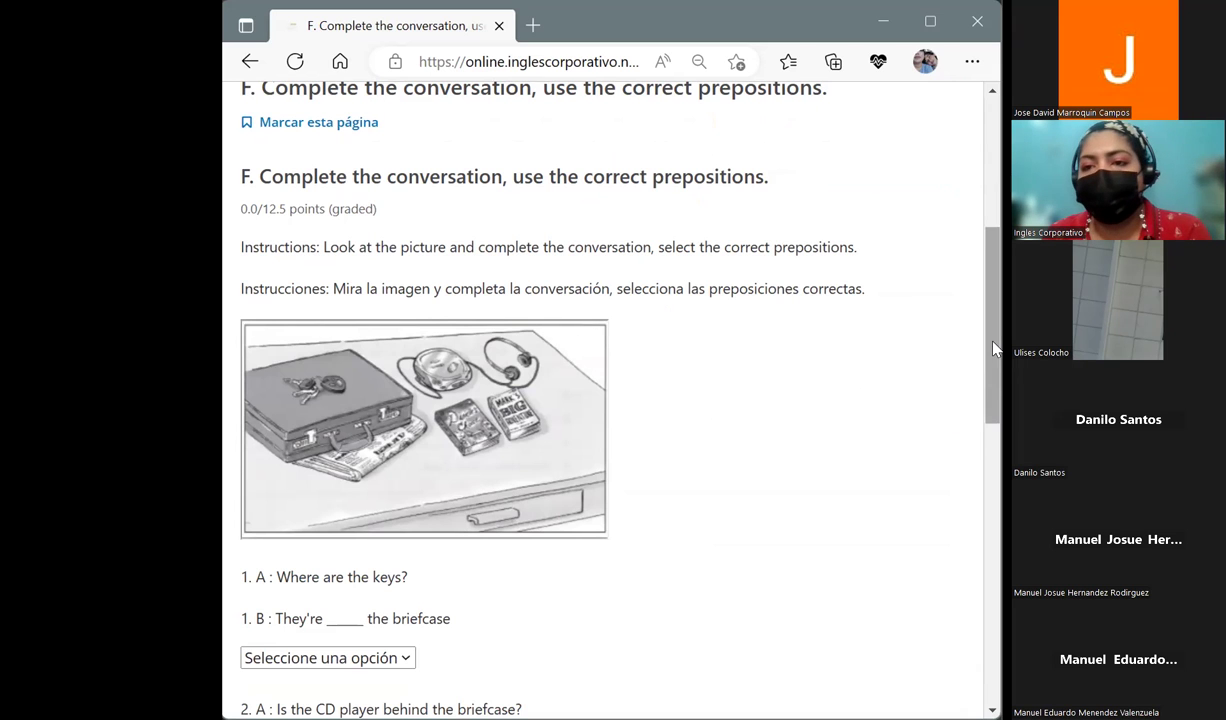
drag(993, 348, 1000, 407)
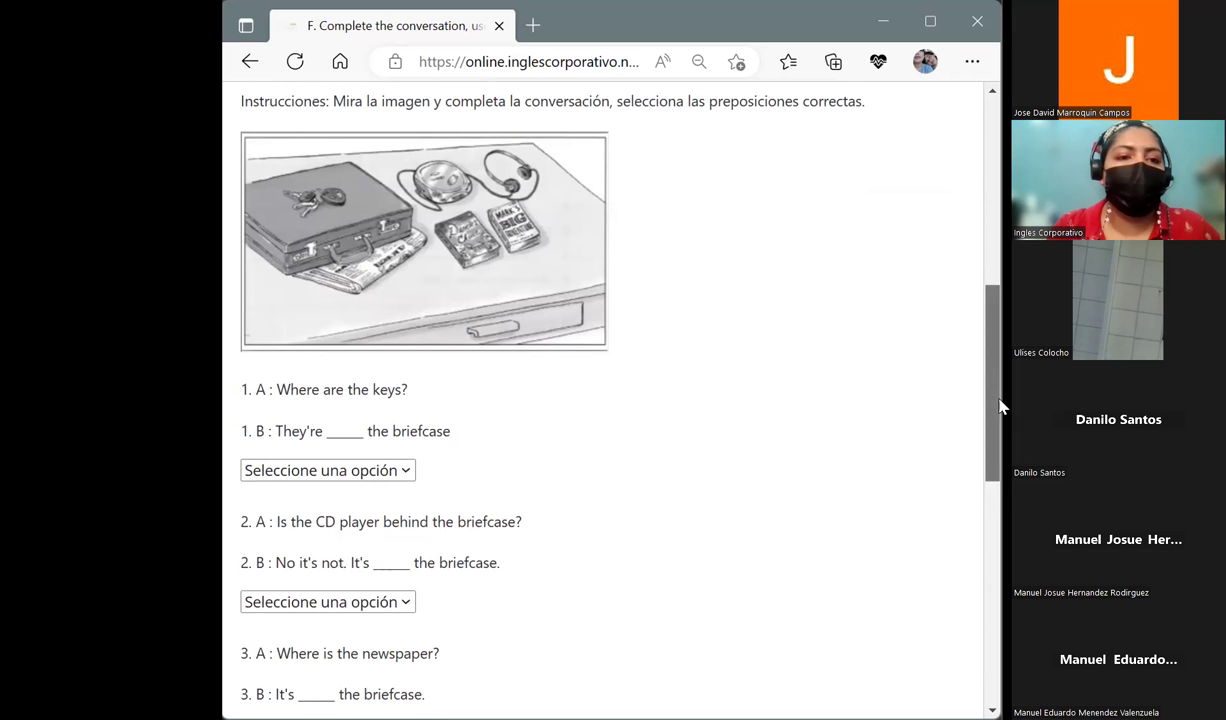
drag(1000, 405, 1000, 408)
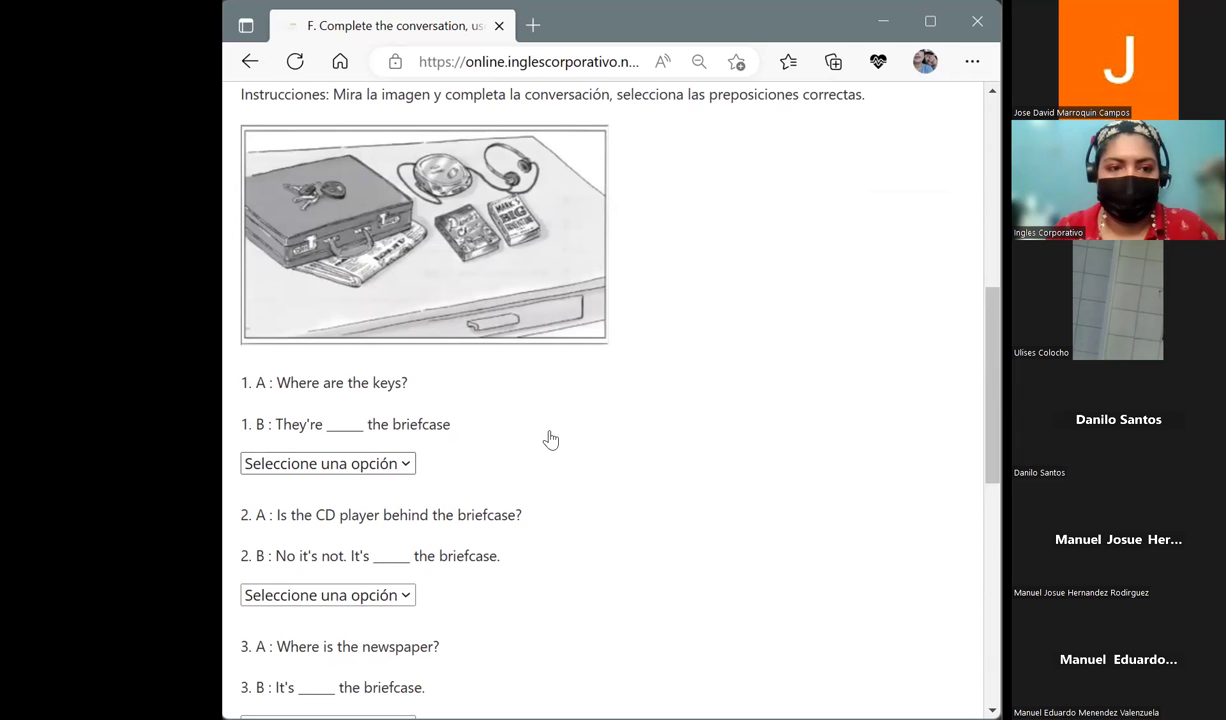
click(372, 470)
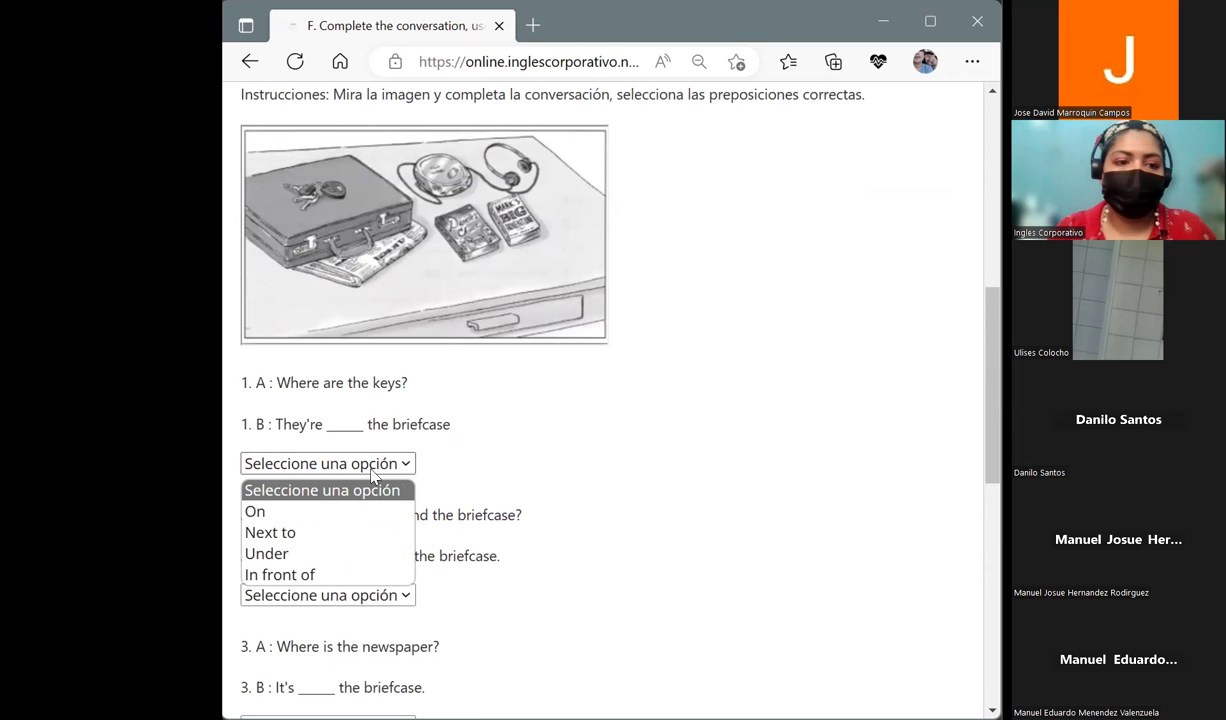
Step: Answer 1.B with On and question 2 with Next to
click(321, 514)
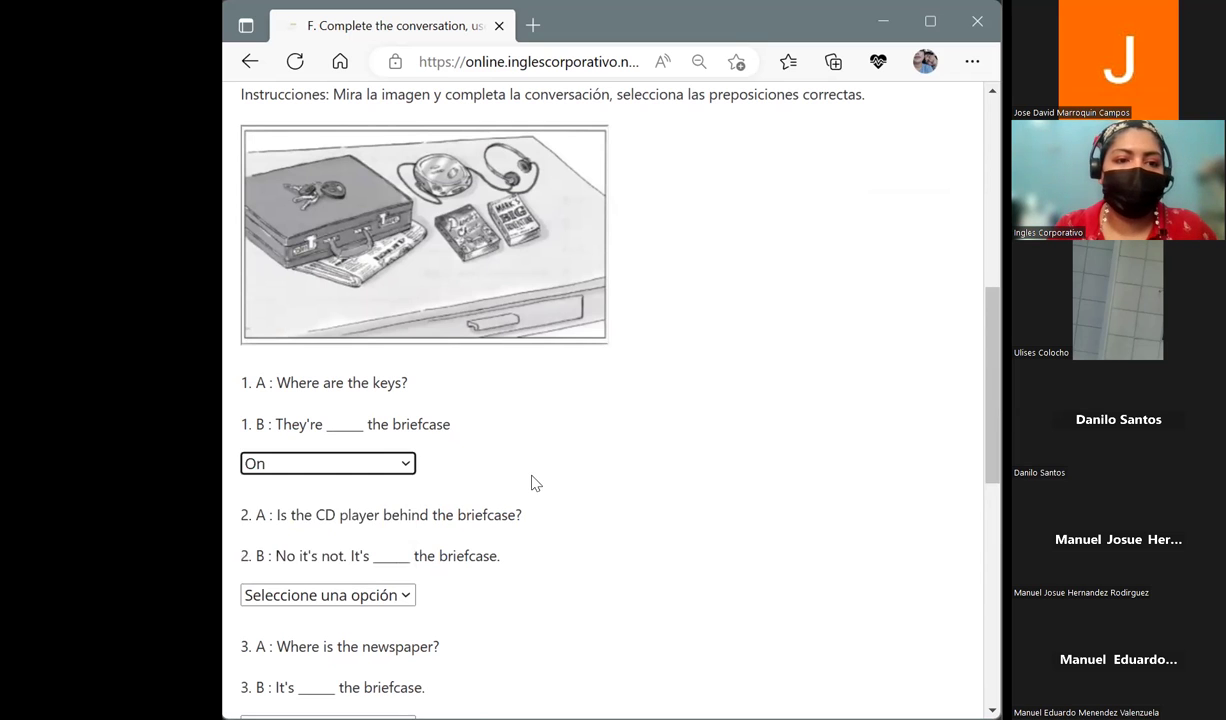
drag(988, 430, 990, 445)
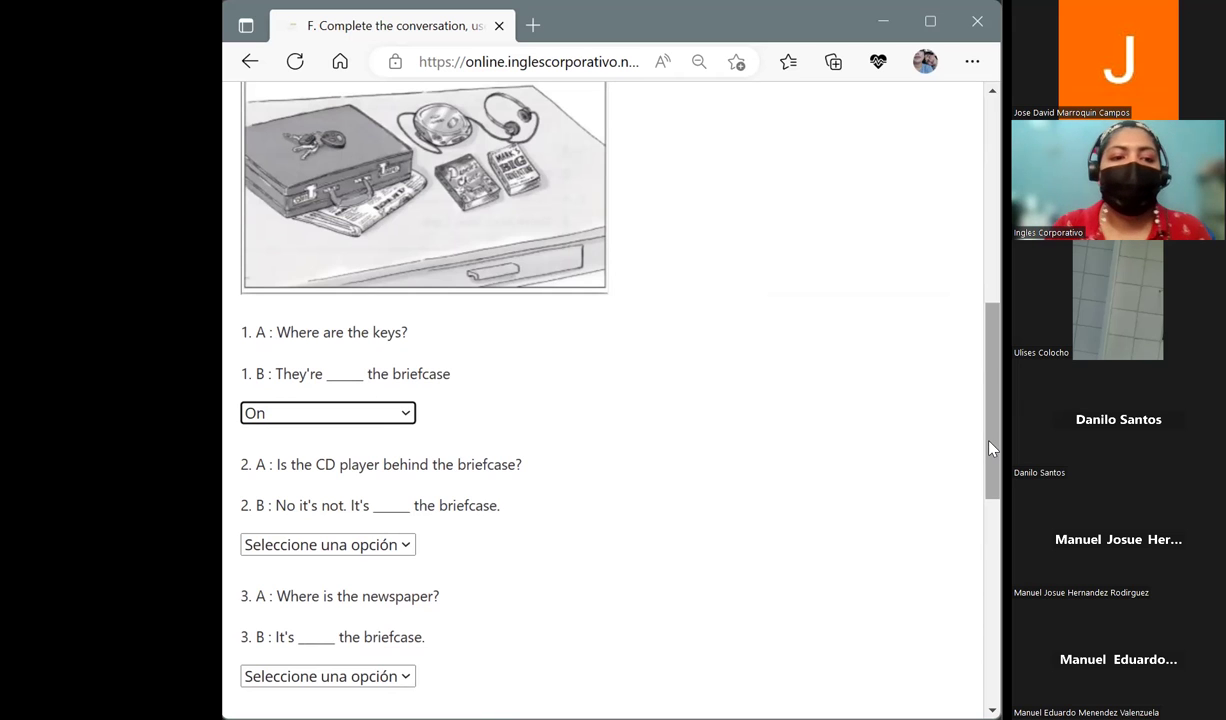
click(393, 546)
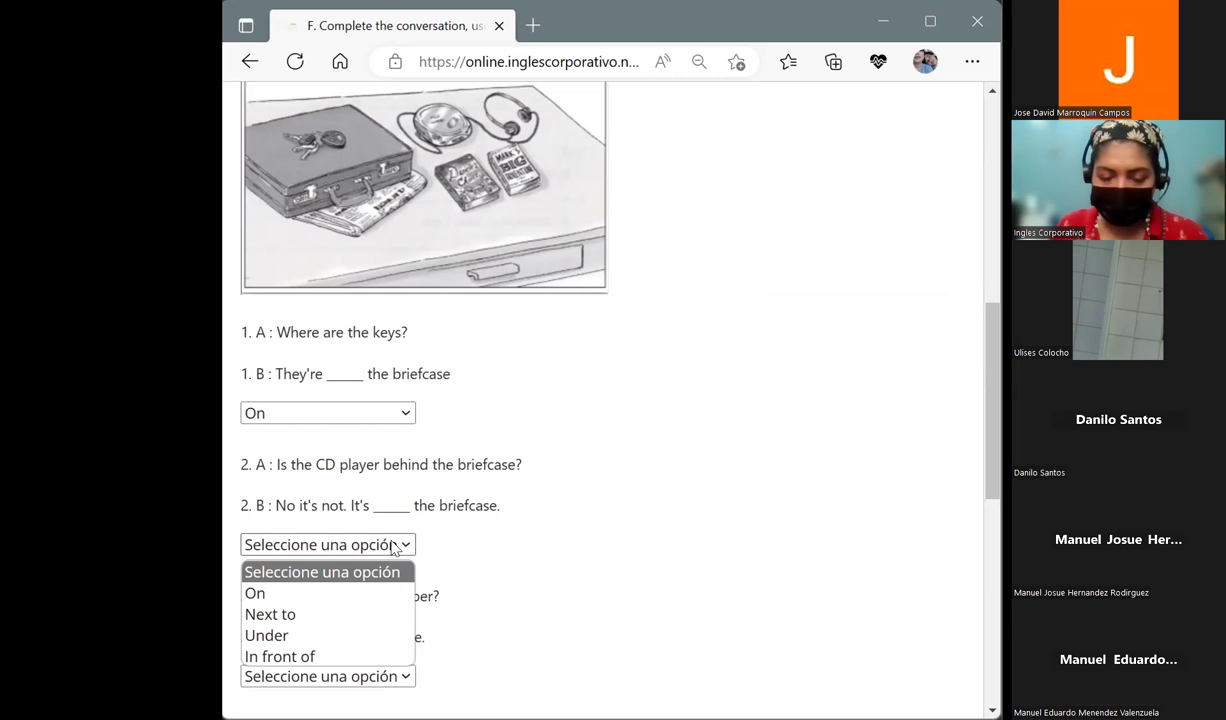
click(393, 548)
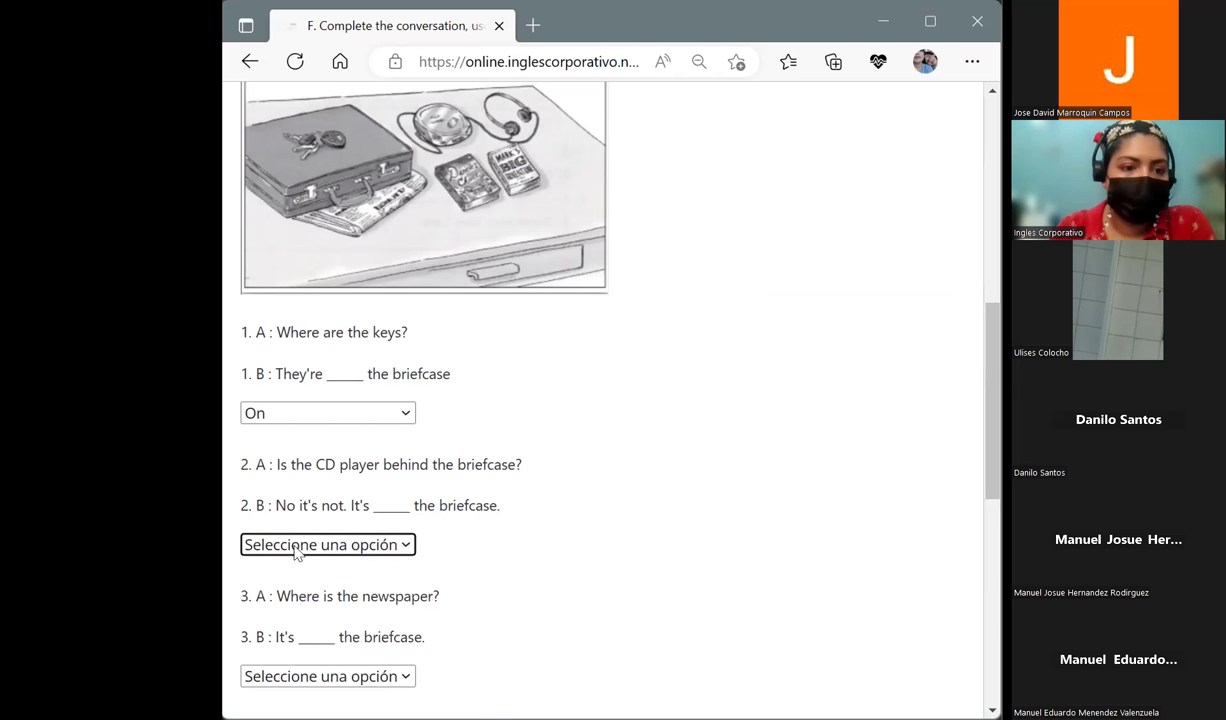
click(285, 542)
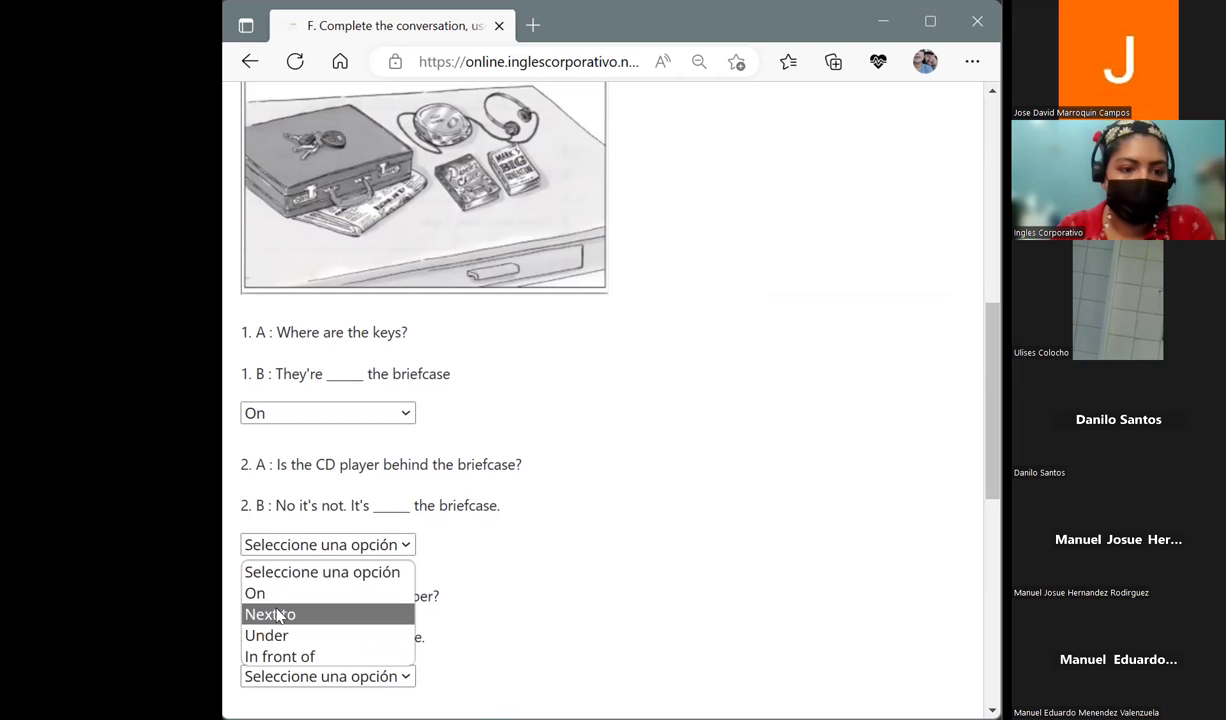
click(279, 615)
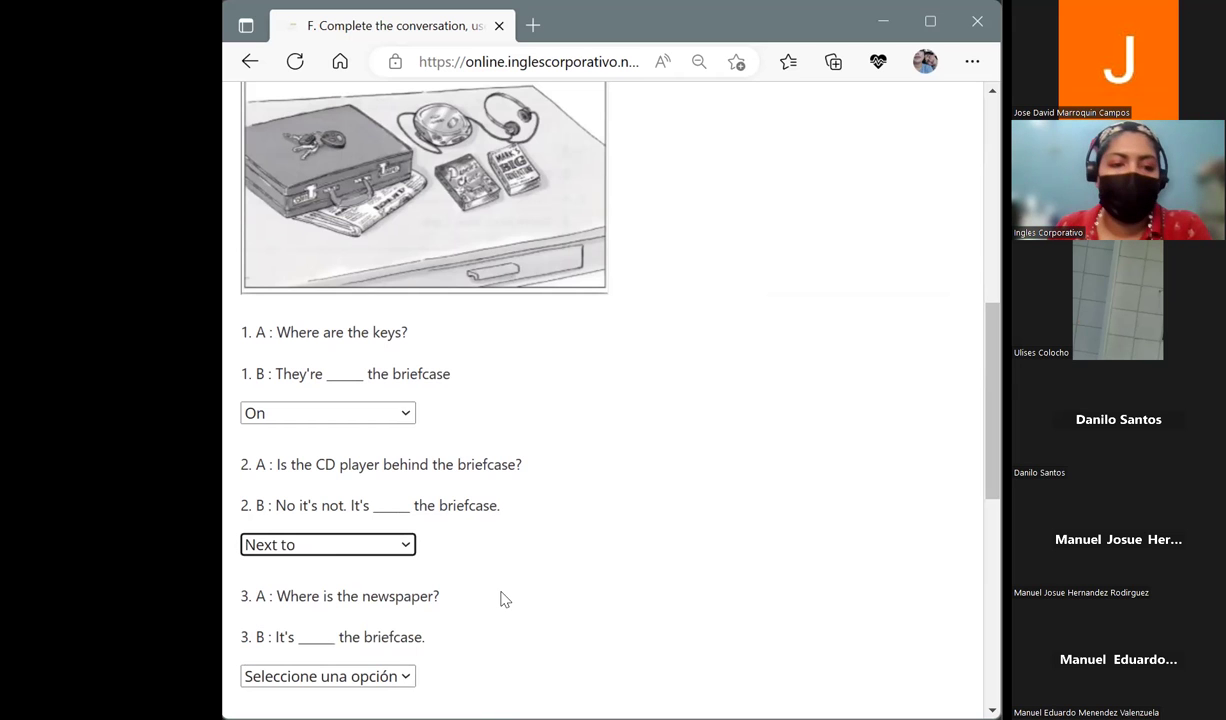
Step: Answer questions 3 and 4 with Under and In front of, then submit exercise F
click(393, 676)
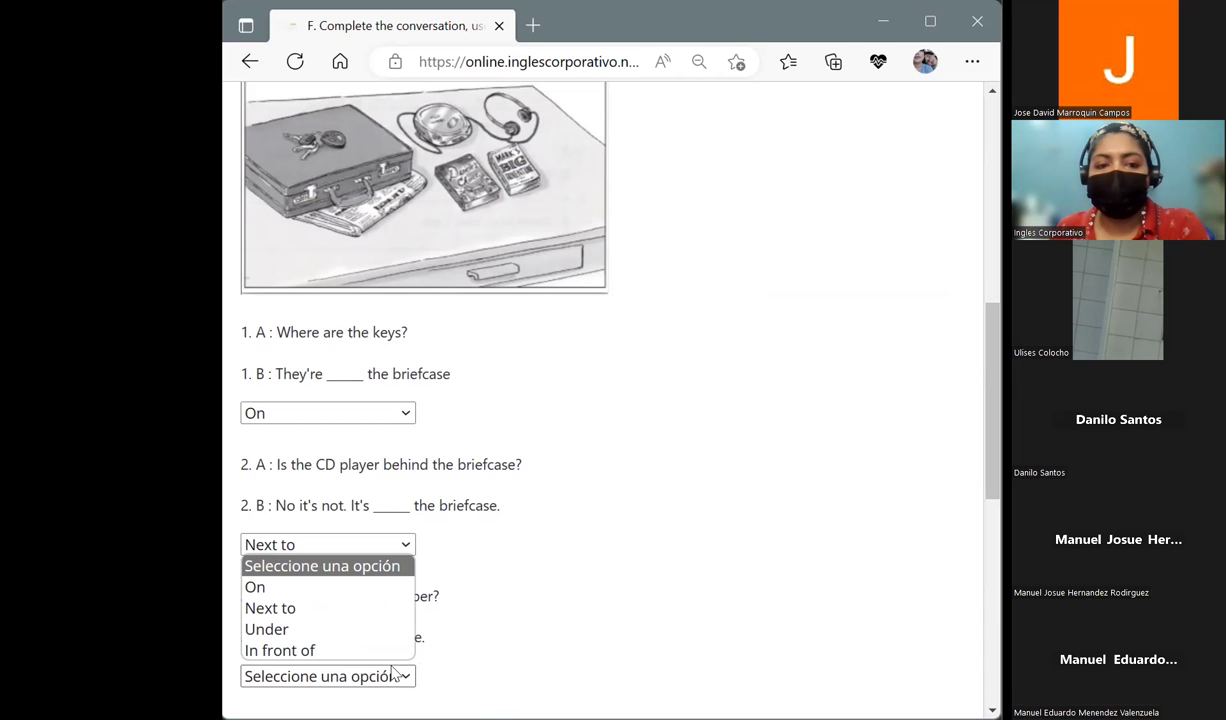
click(272, 629)
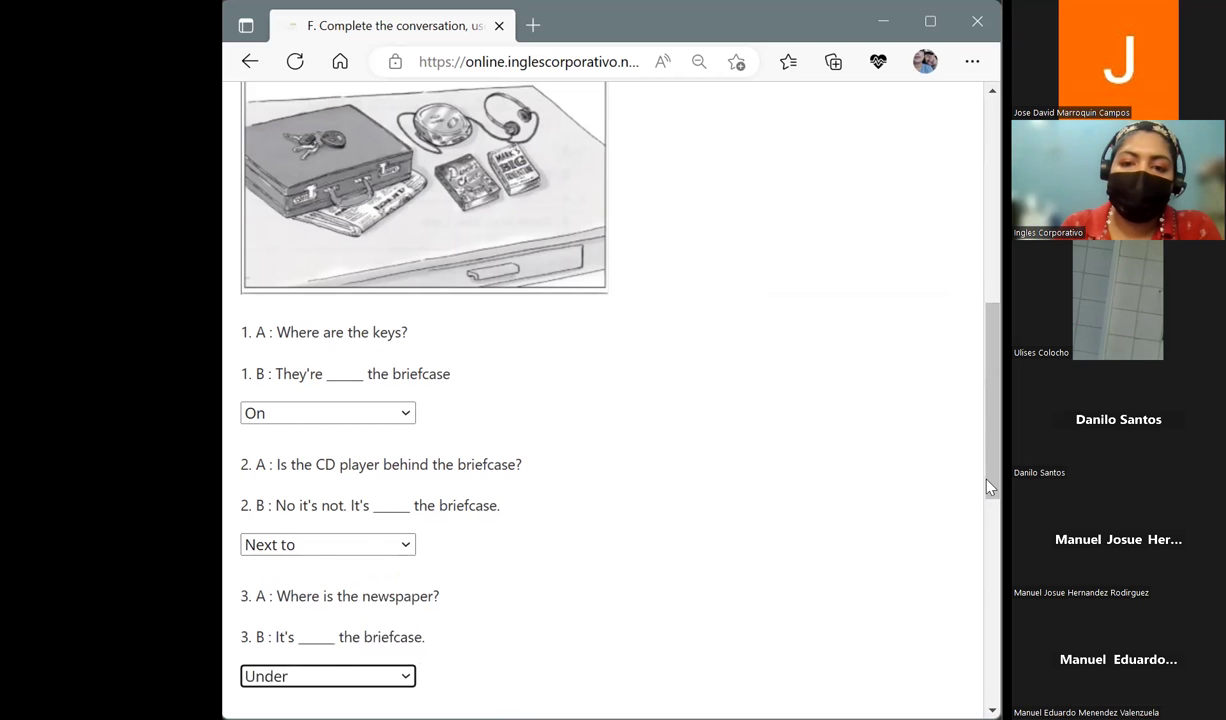
drag(993, 483, 993, 548)
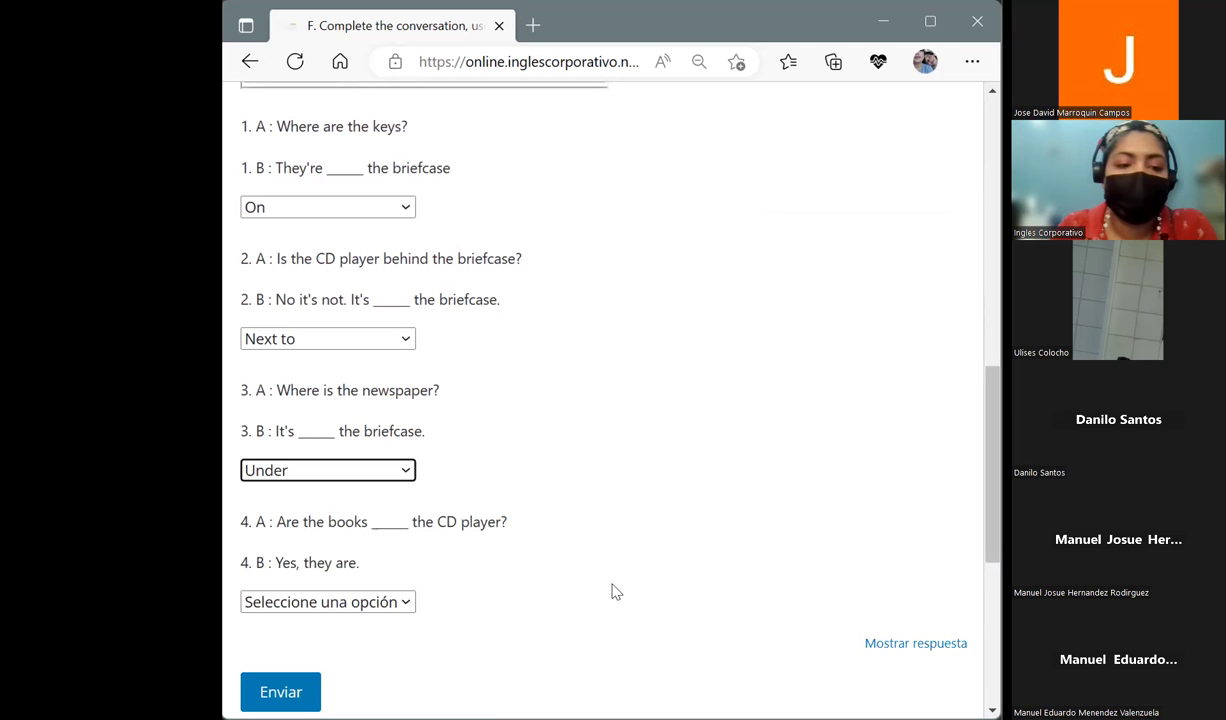
click(405, 601)
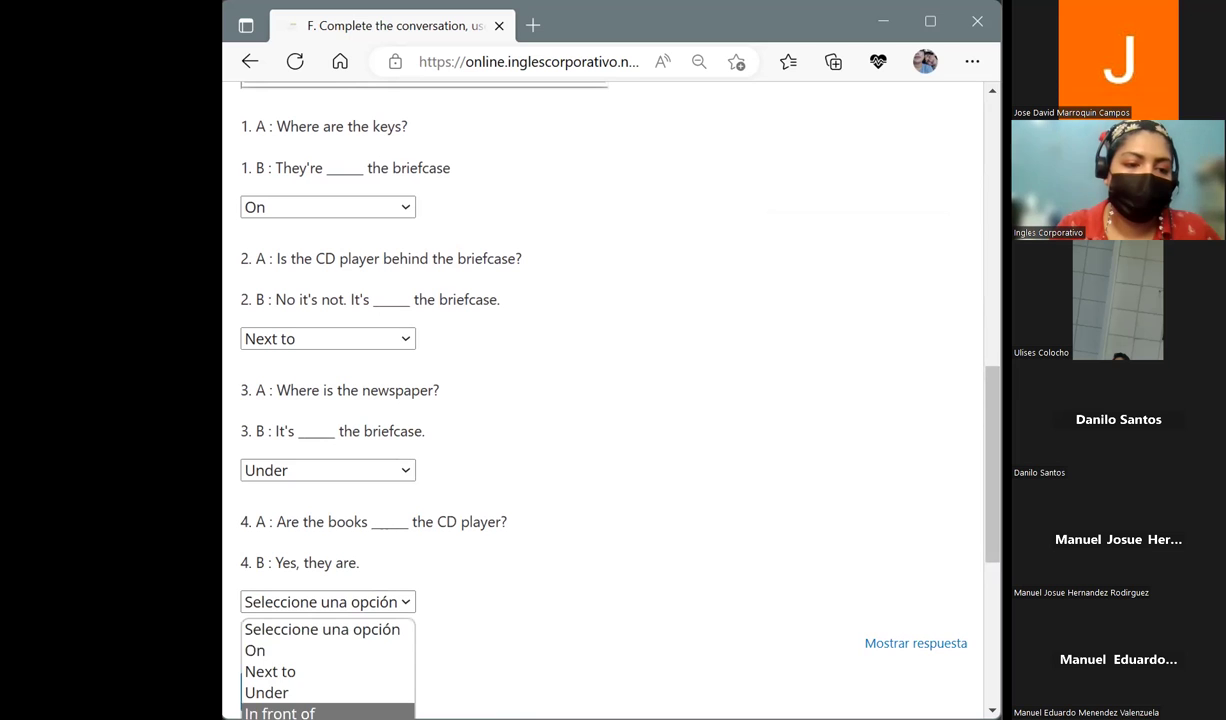
click(280, 713)
click(279, 690)
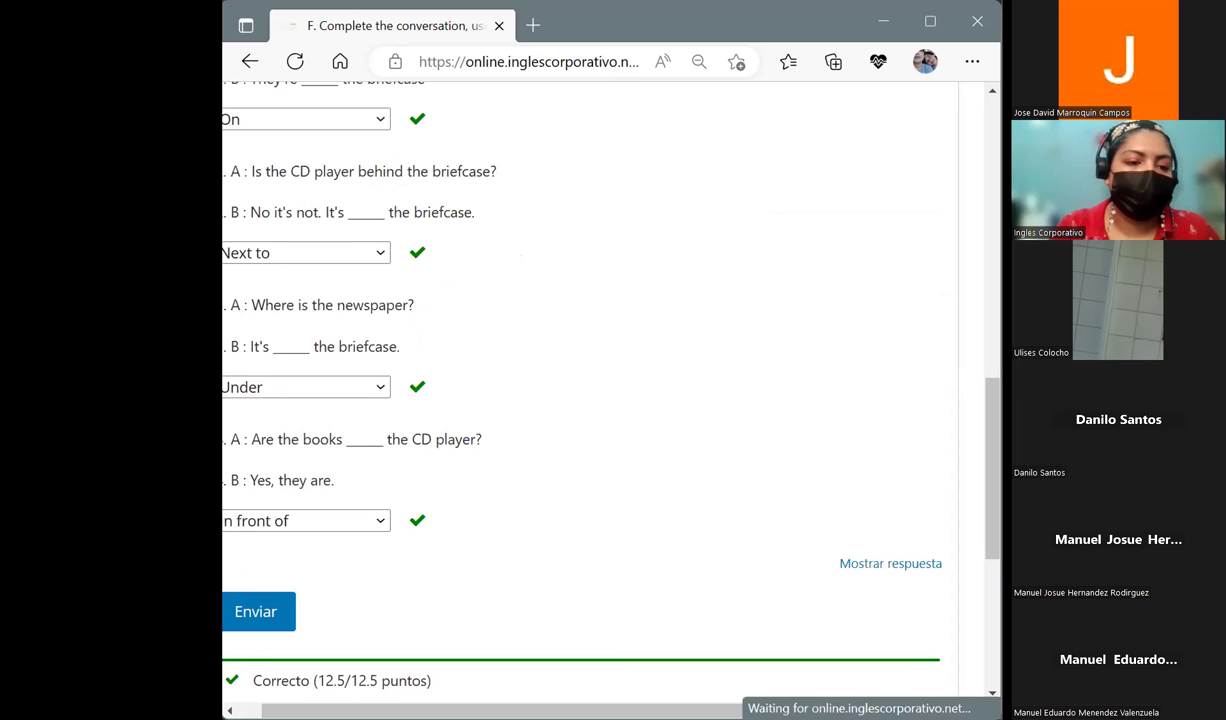
drag(995, 487, 988, 238)
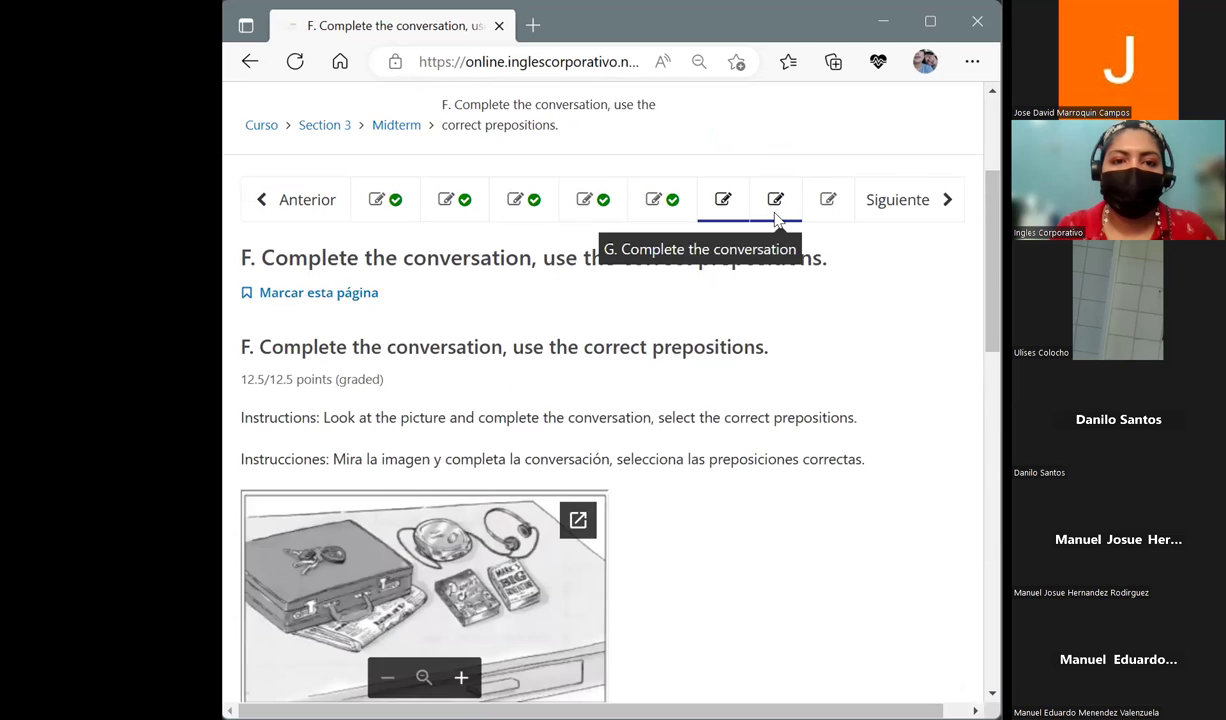
Step: Open exercise G, Complete the conversation, and scroll down to its four answer blanks
click(776, 216)
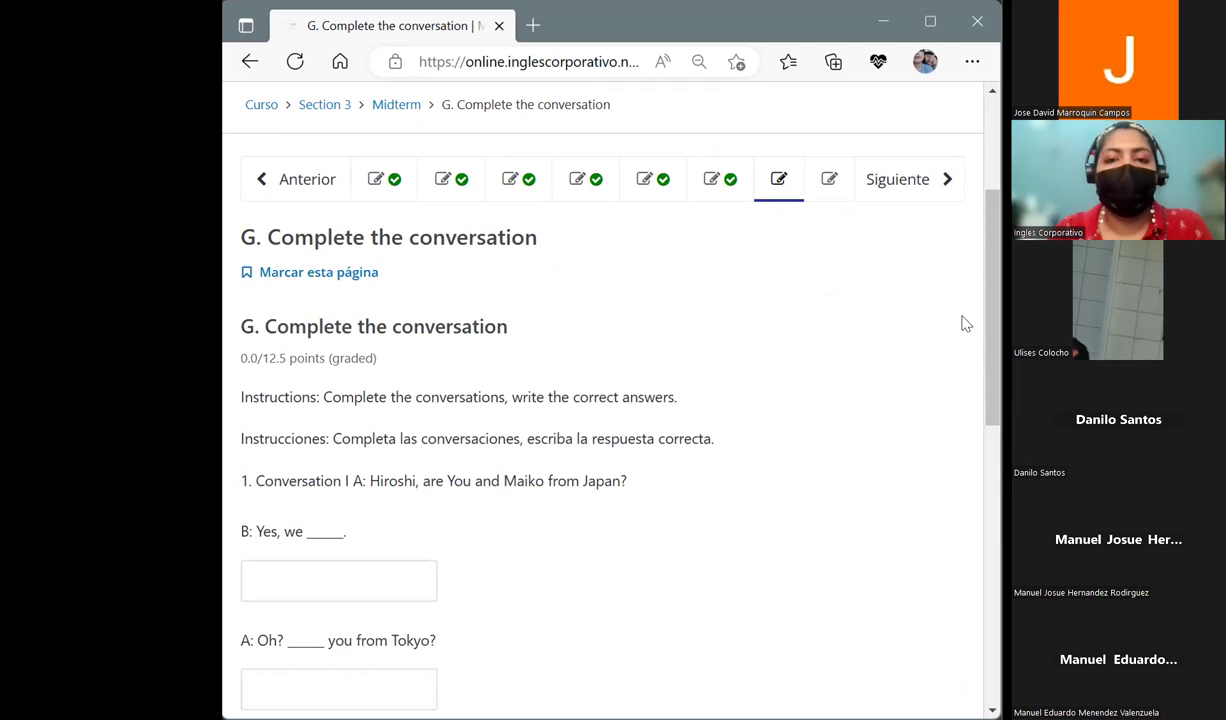
scroll(995, 384, down, 1)
scroll(995, 384, down, 2)
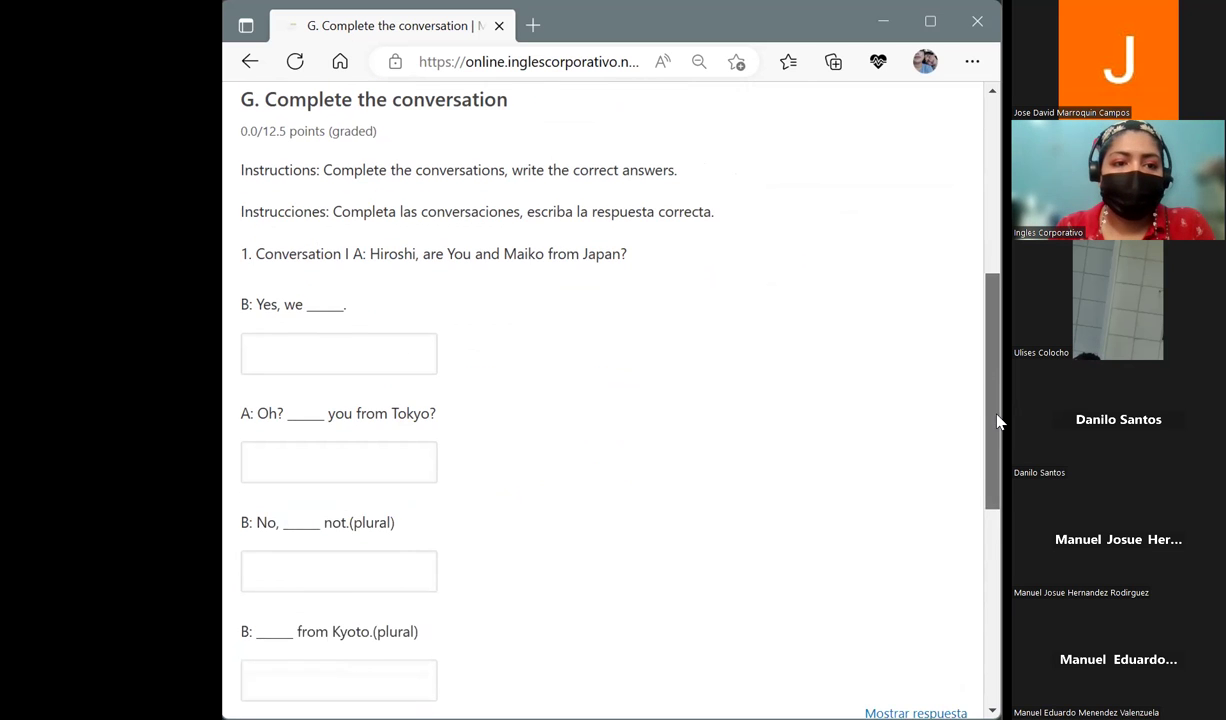
scroll(999, 430, down, 1)
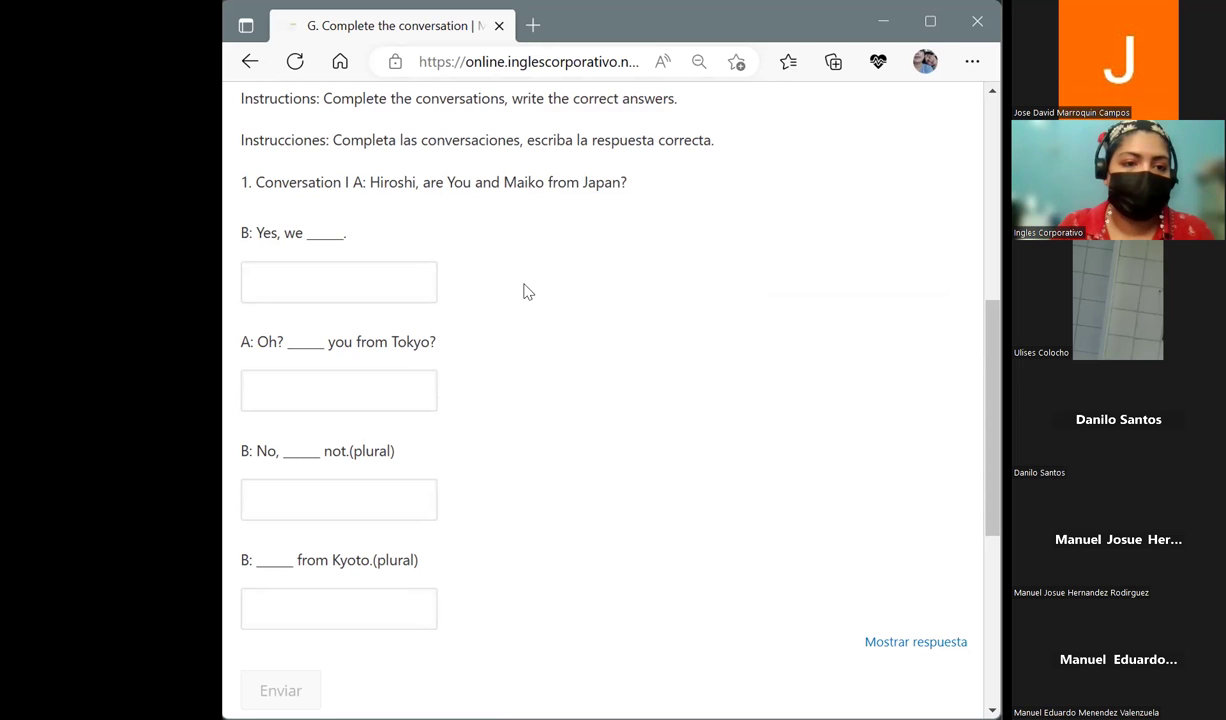
Step: Fill the four exercise G blanks with are, are, we are and We are
click(389, 269)
text(are)
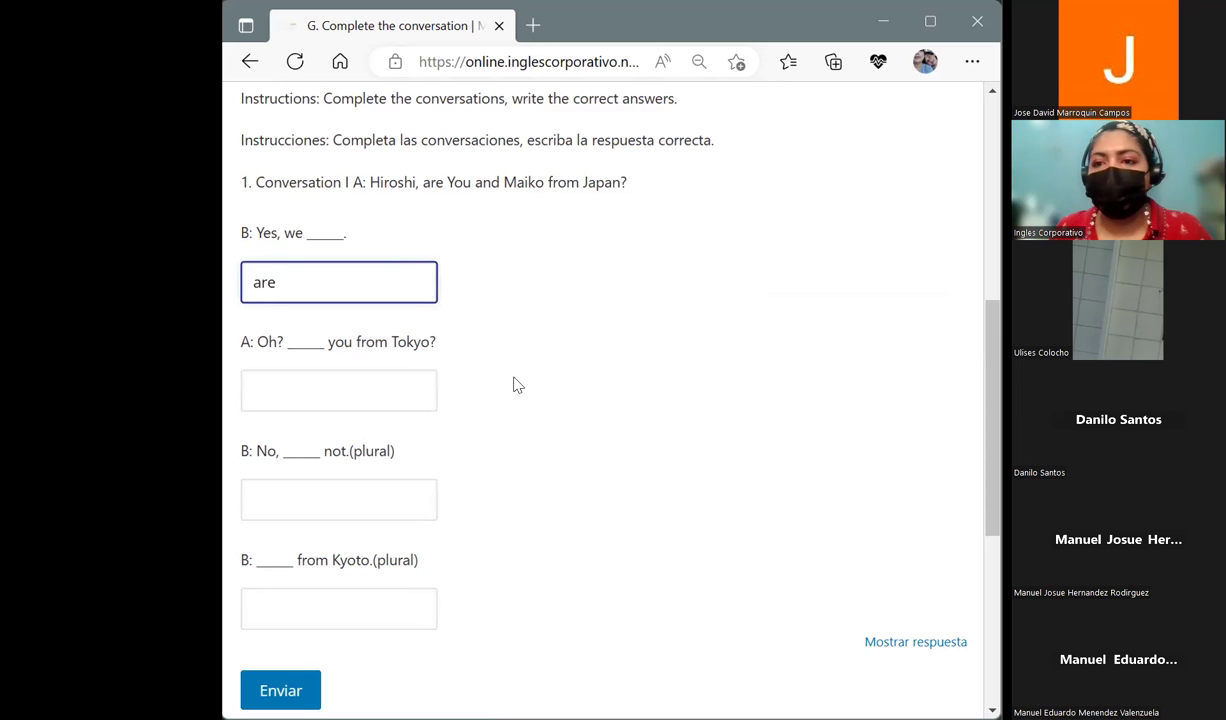
click(404, 388)
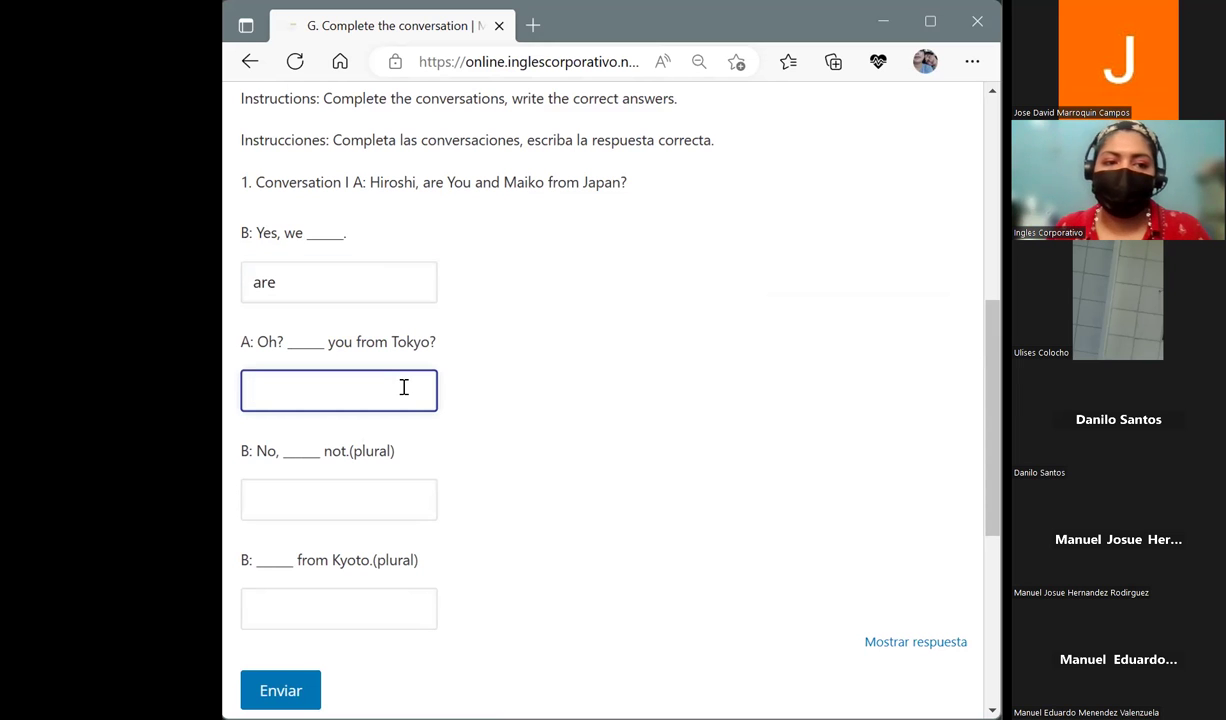
text(are)
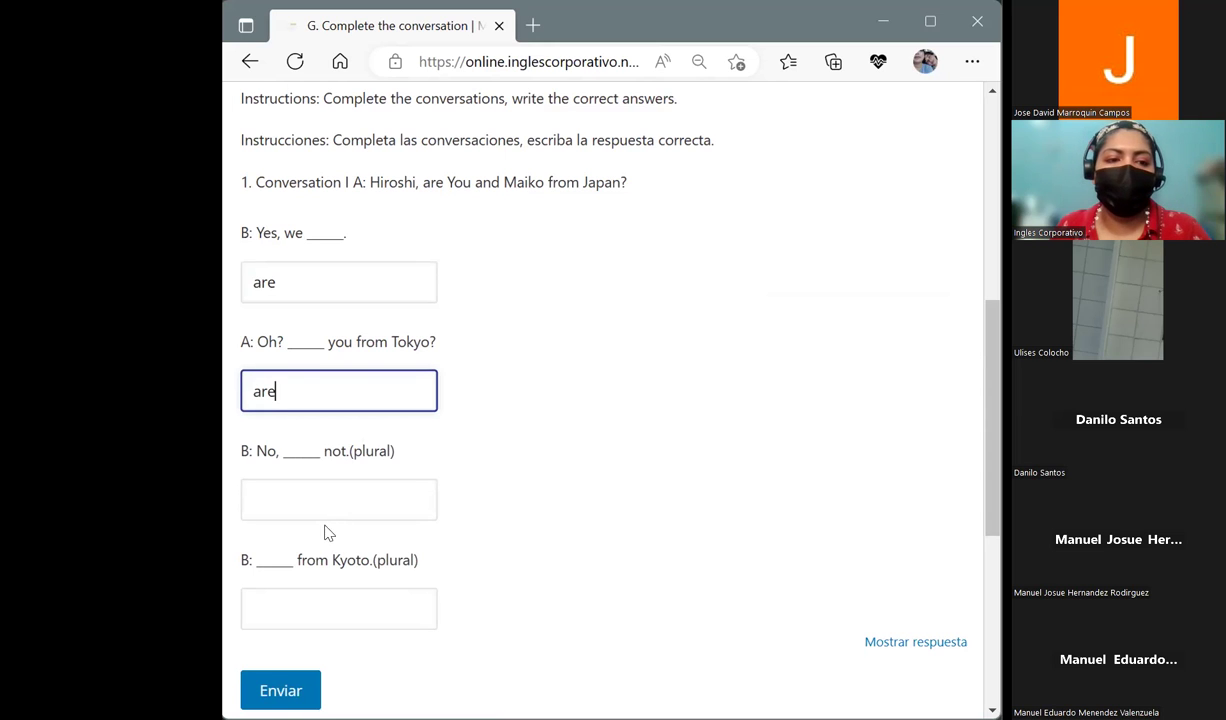
click(329, 509)
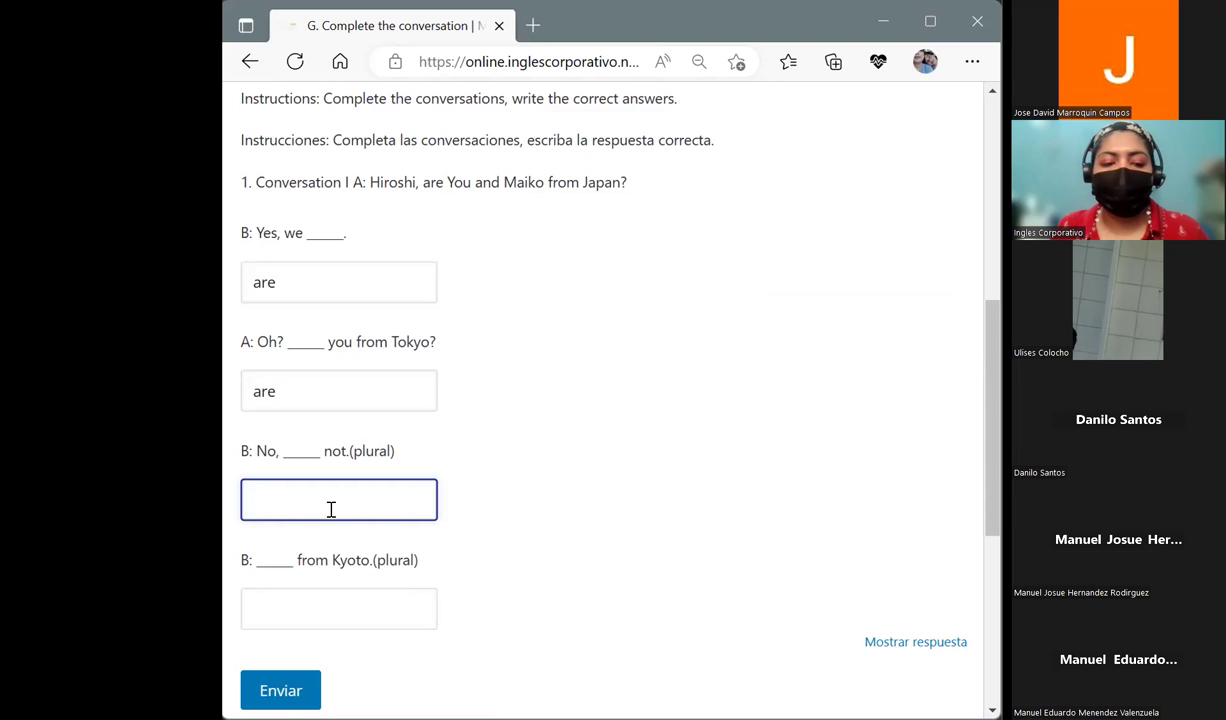
text(we are)
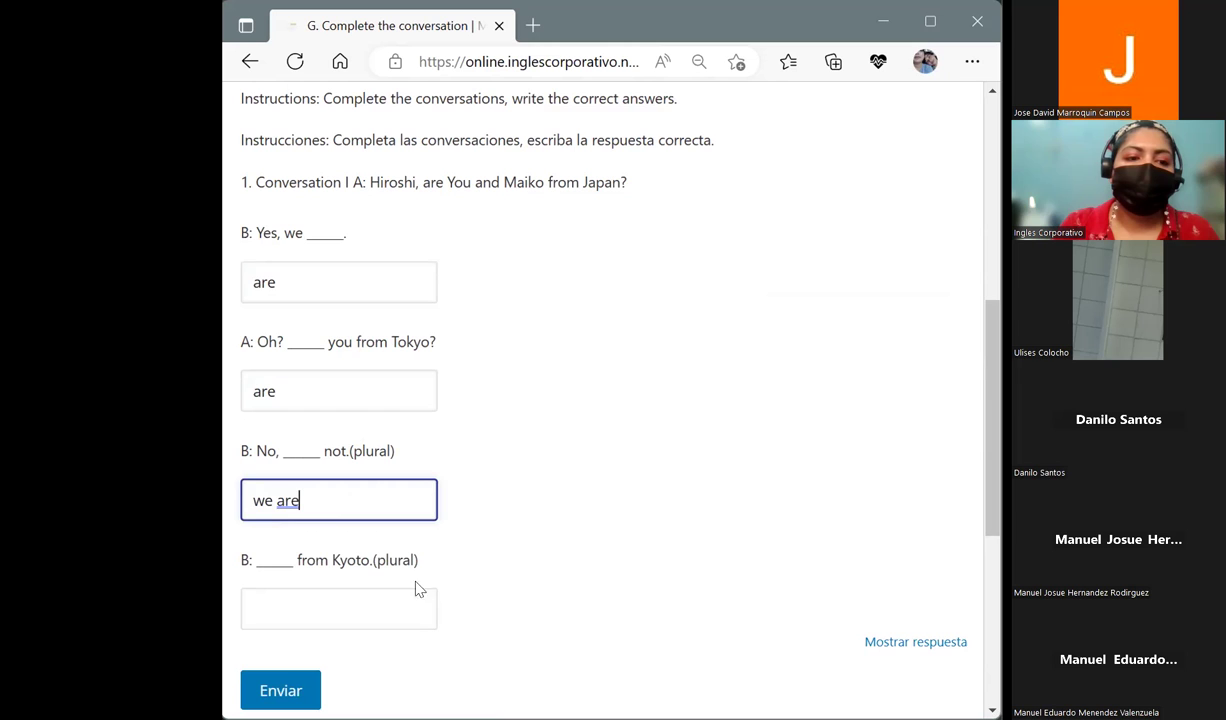
click(365, 594)
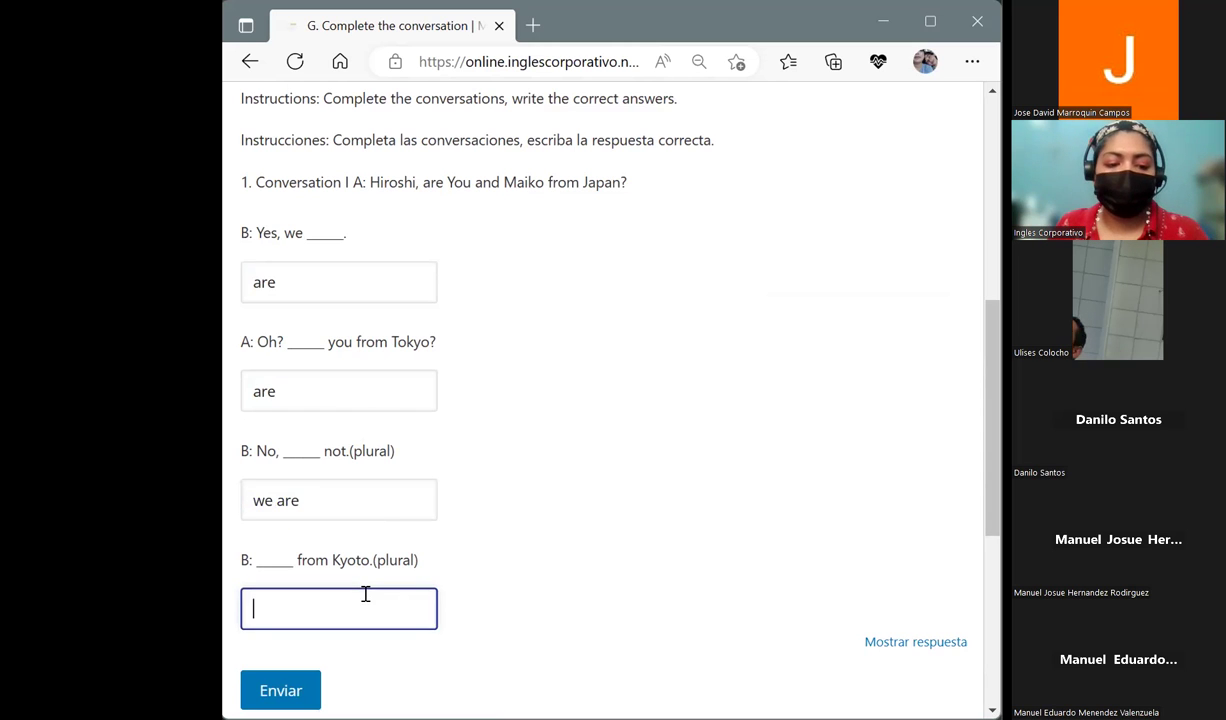
text(We are)
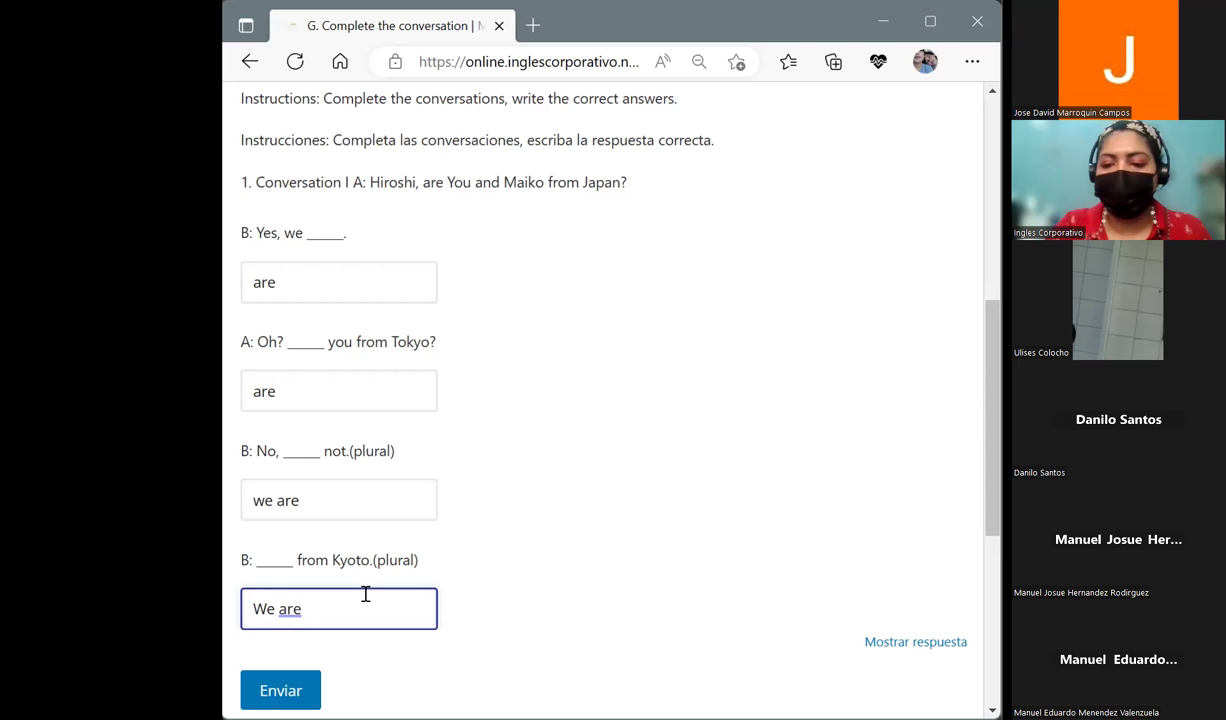
Step: Submit exercise G for grading and check the result
click(287, 686)
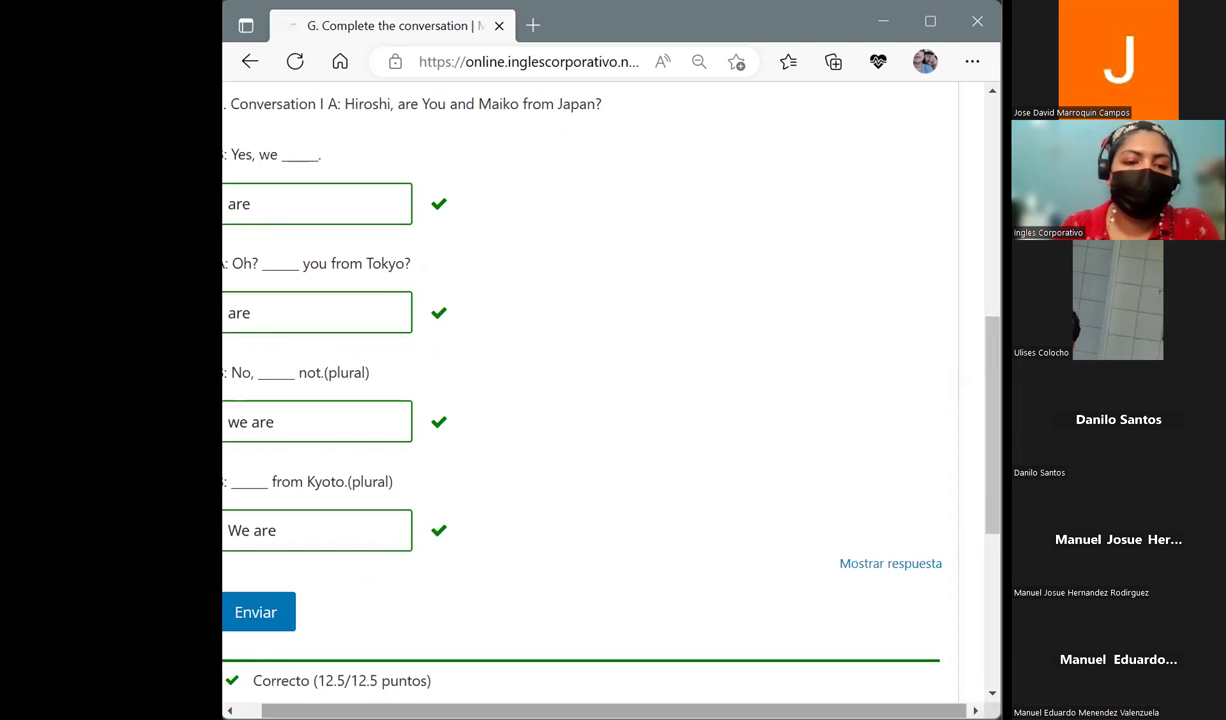
scroll(968, 500, left, 1)
drag(990, 475, 984, 362)
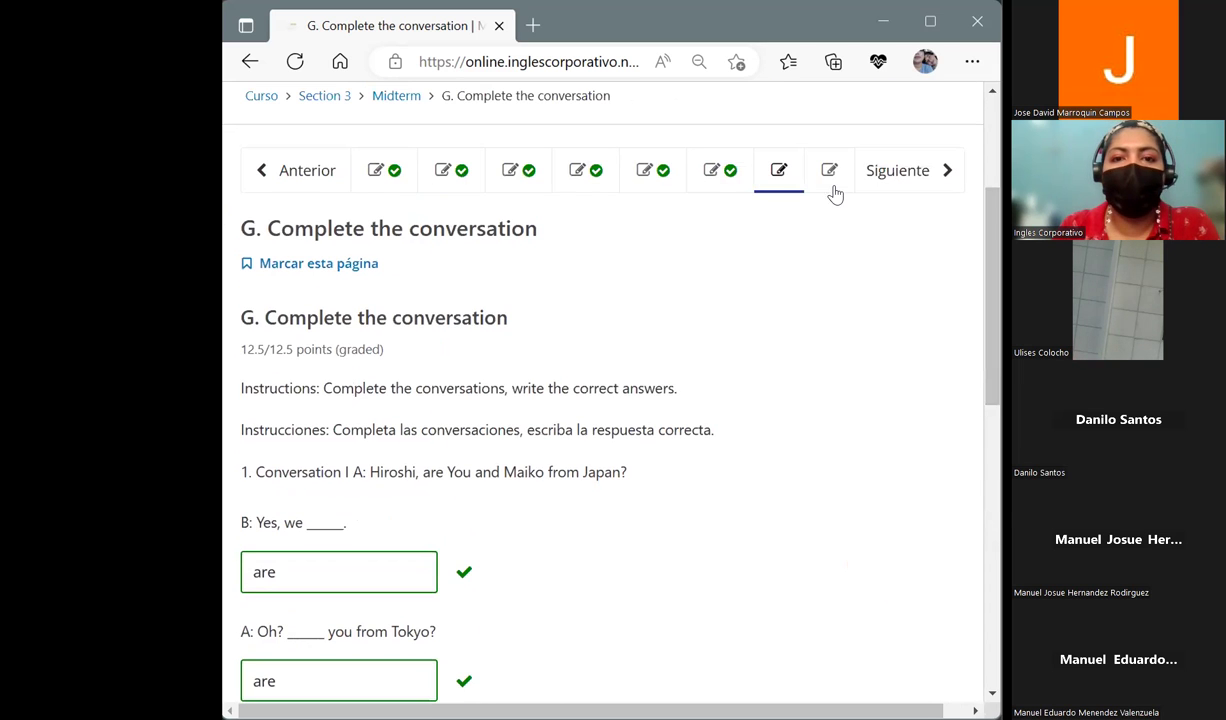
Step: Open exercise H, Complete the conversation, and scroll down to its dropdowns
click(835, 190)
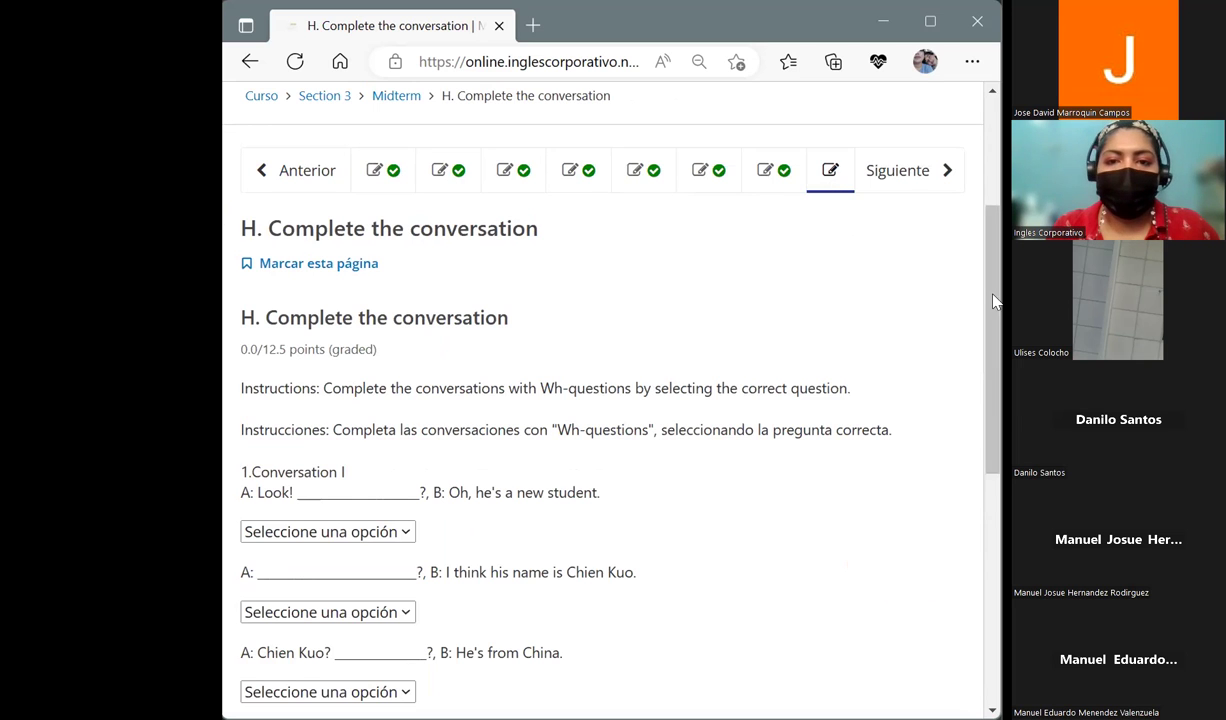
drag(994, 320, 995, 360)
scroll(995, 362, down, 1)
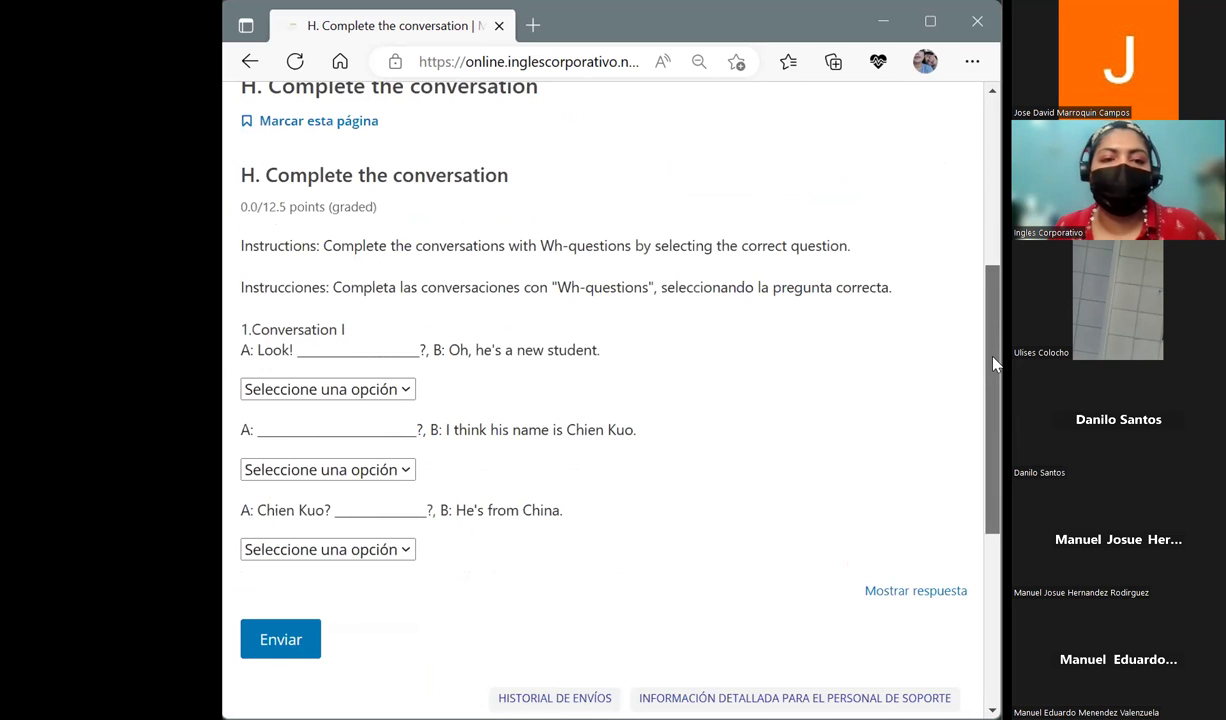
scroll(995, 365, down, 1)
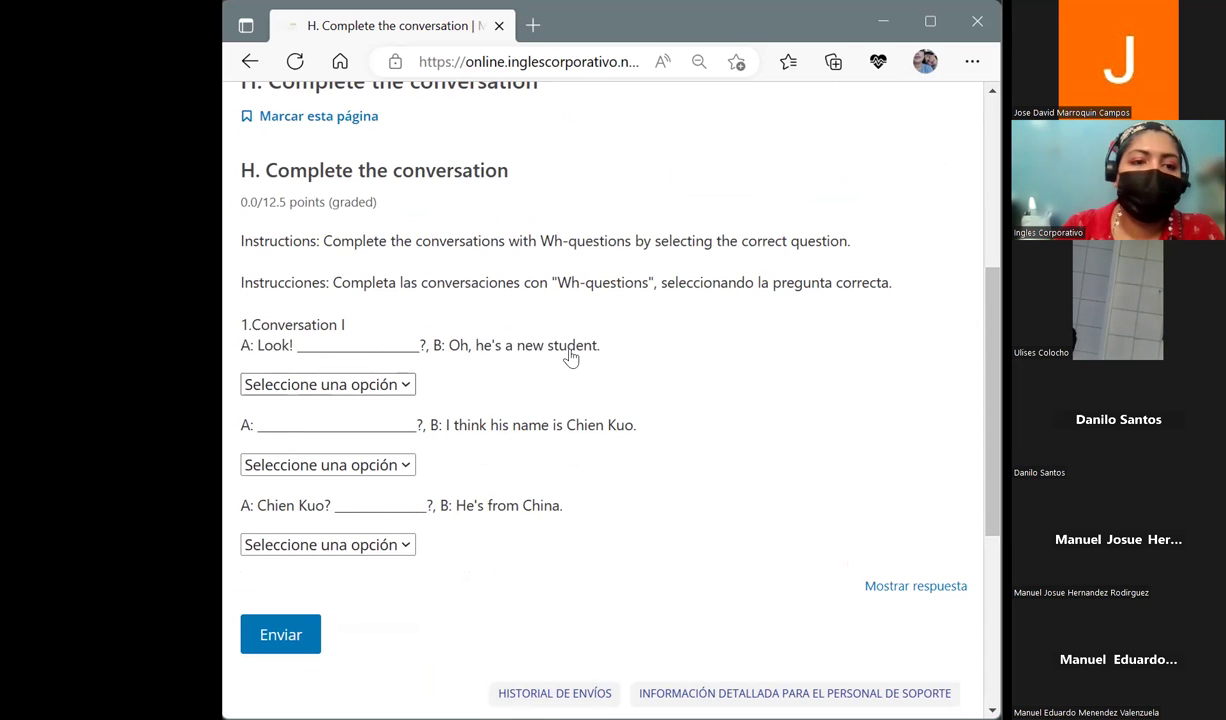
Step: Choose Who's that, What's his name and Where's he from, then submit
click(383, 384)
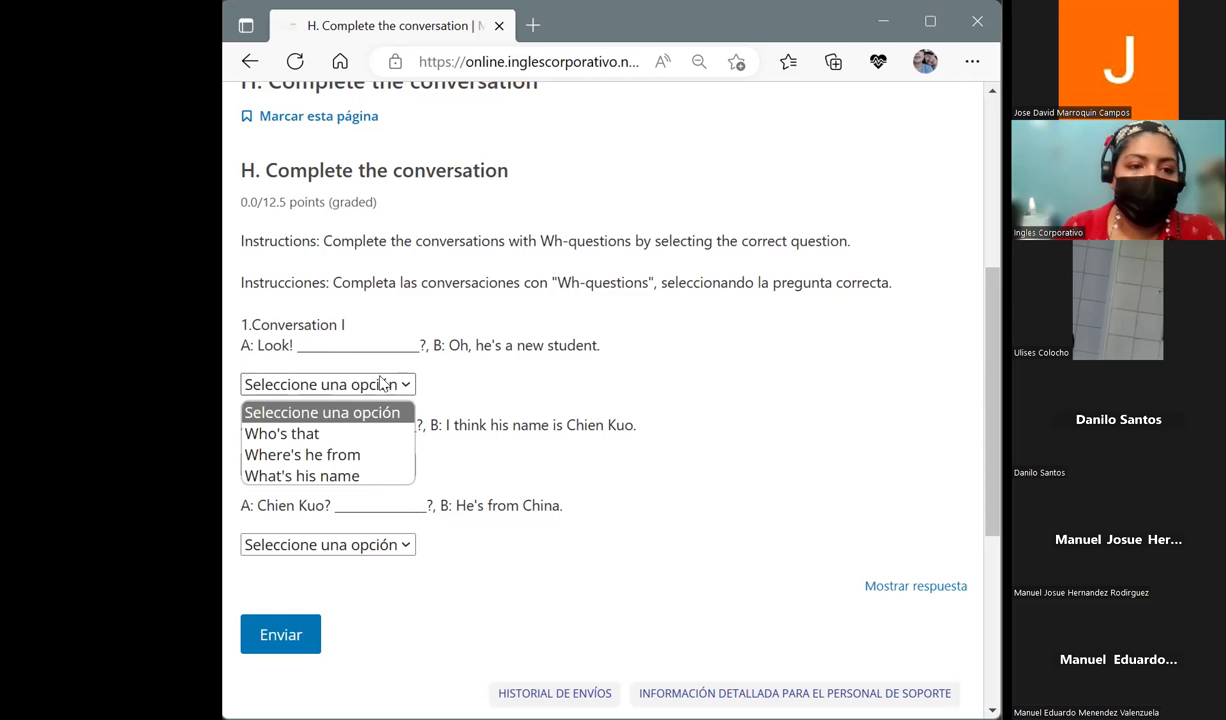
click(332, 440)
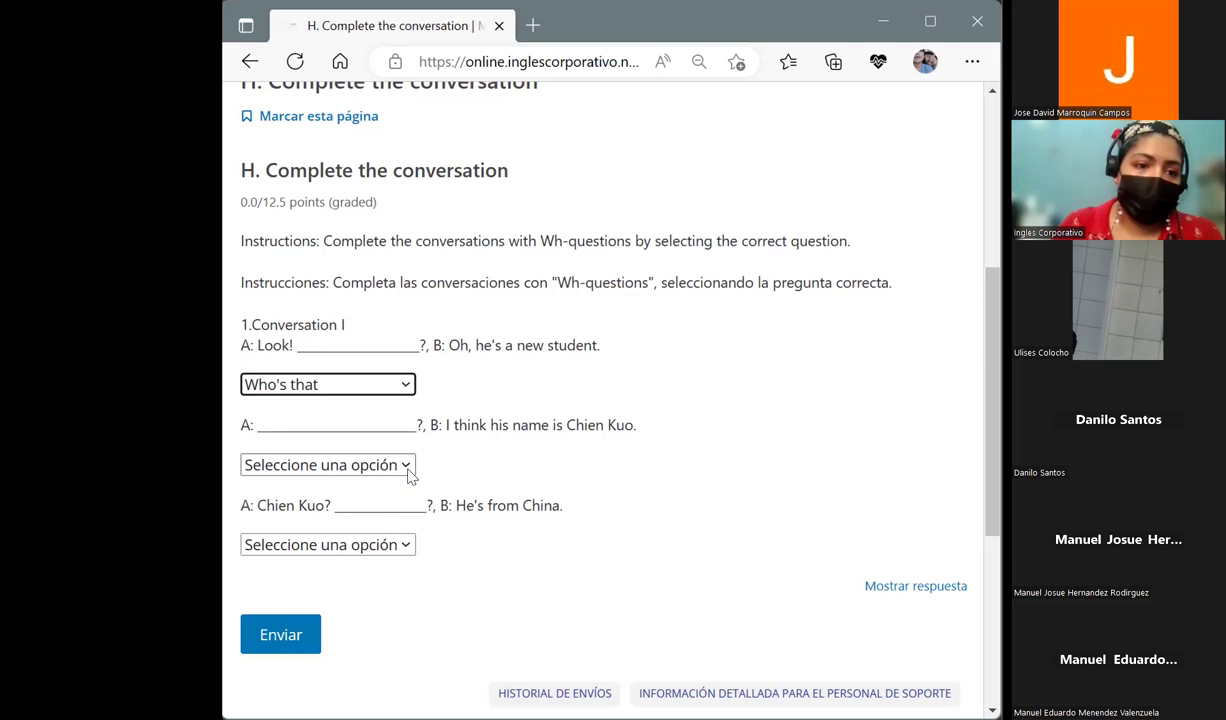
click(406, 470)
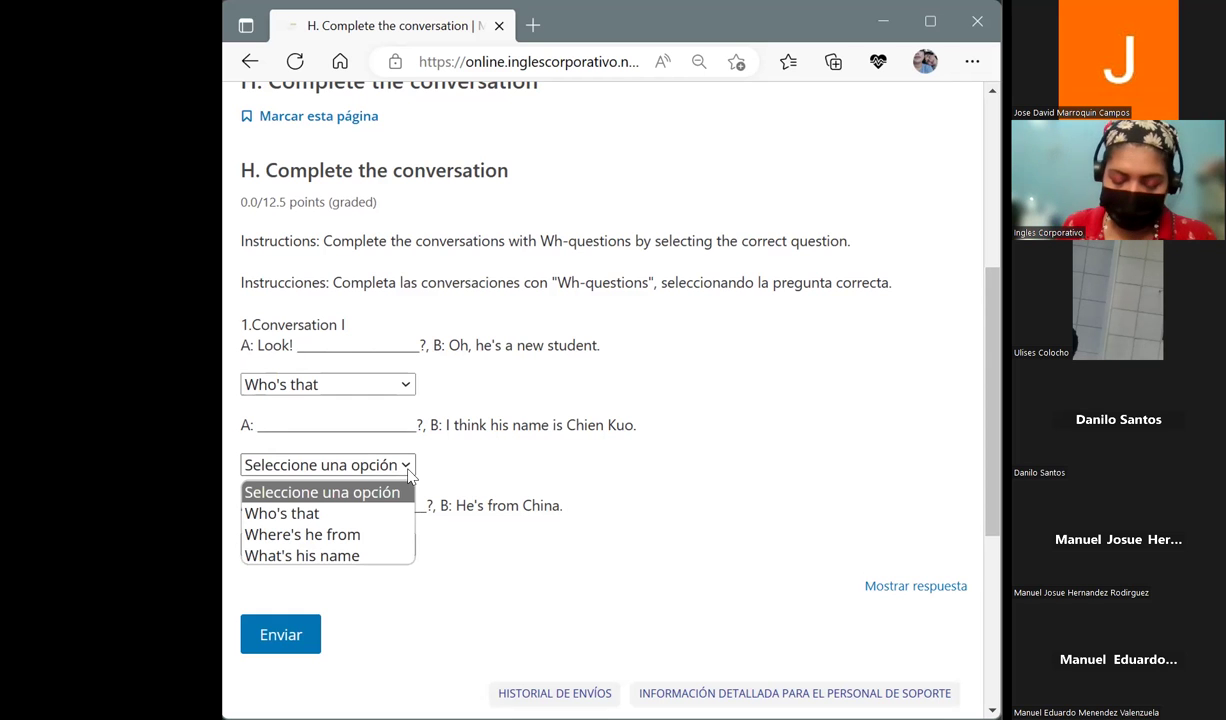
click(319, 557)
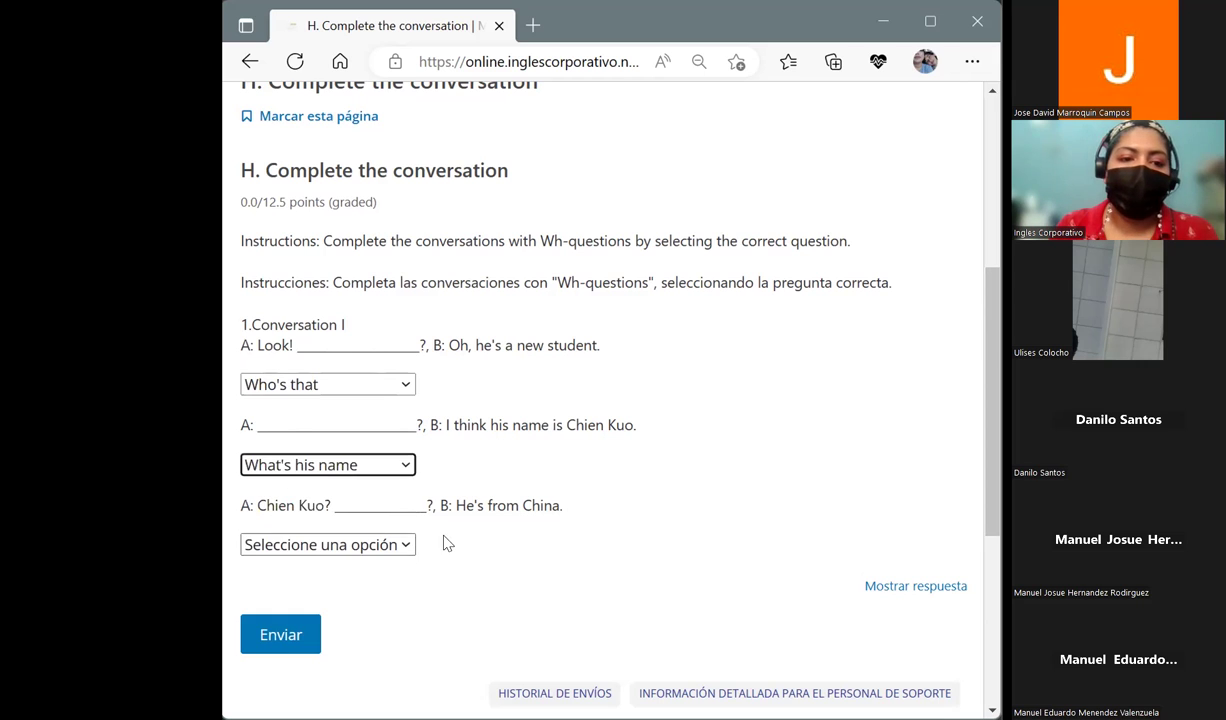
click(398, 546)
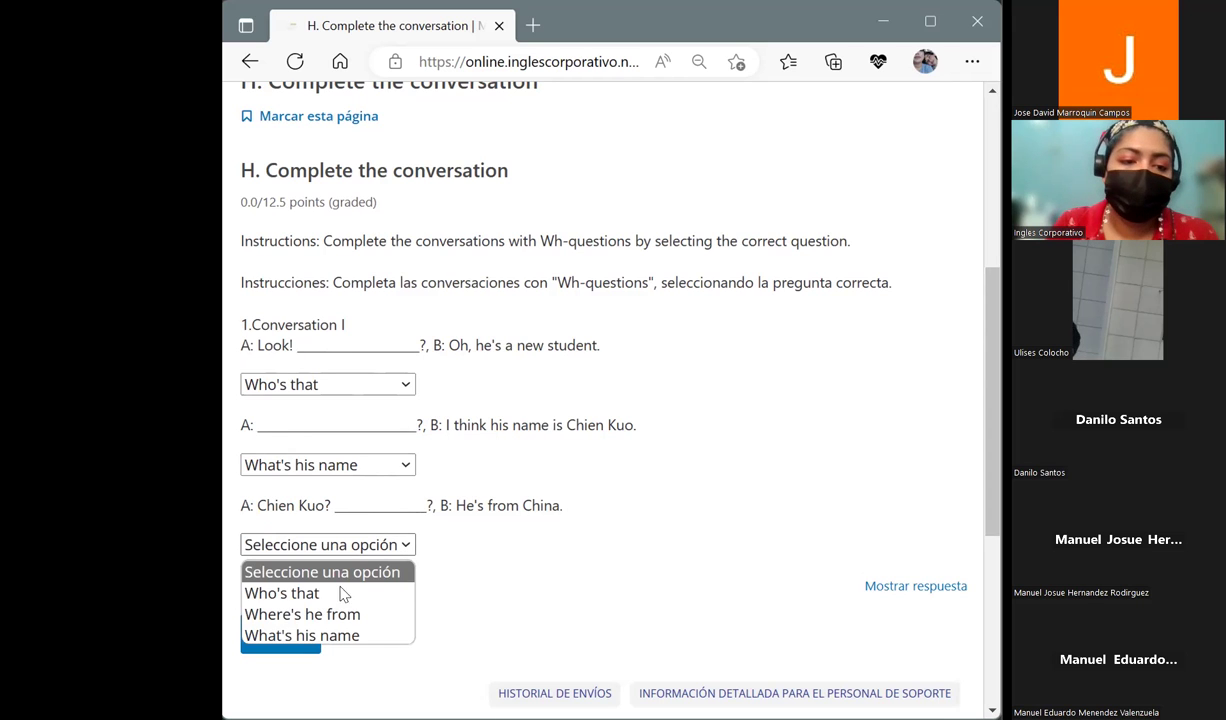
click(313, 614)
click(280, 633)
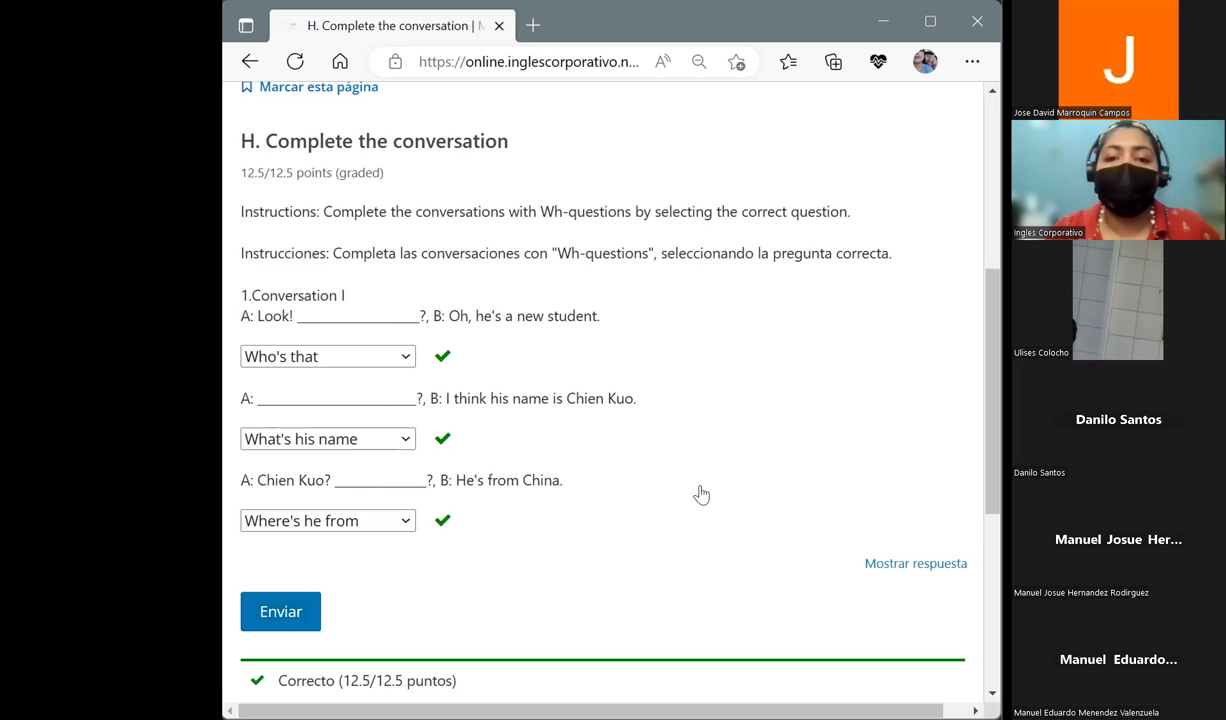
Step: Scroll back up to the unit navigation bar after the 12.5/12.5 grading
drag(996, 495, 993, 383)
Step: Advance with Siguiente to the 4.1 Clothes Vocabulary video lesson
click(901, 285)
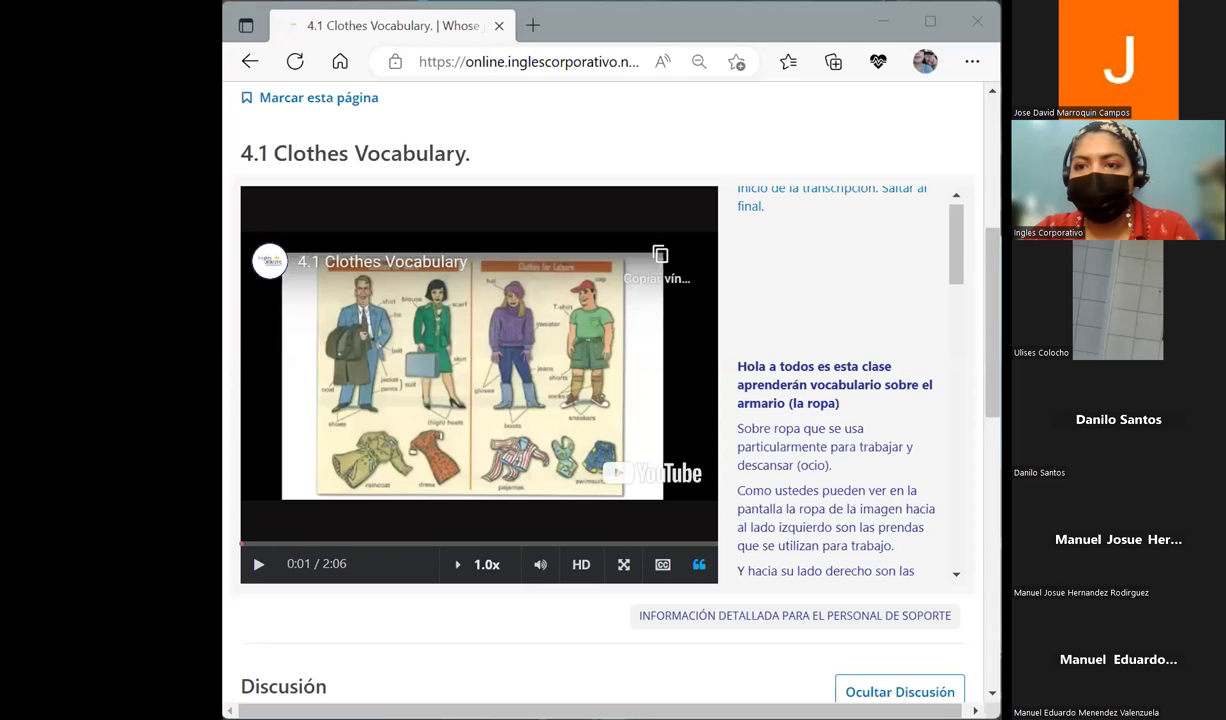
Step: Play the 4.1 Clothes Vocabulary video full screen up to 2:00
click(623, 564)
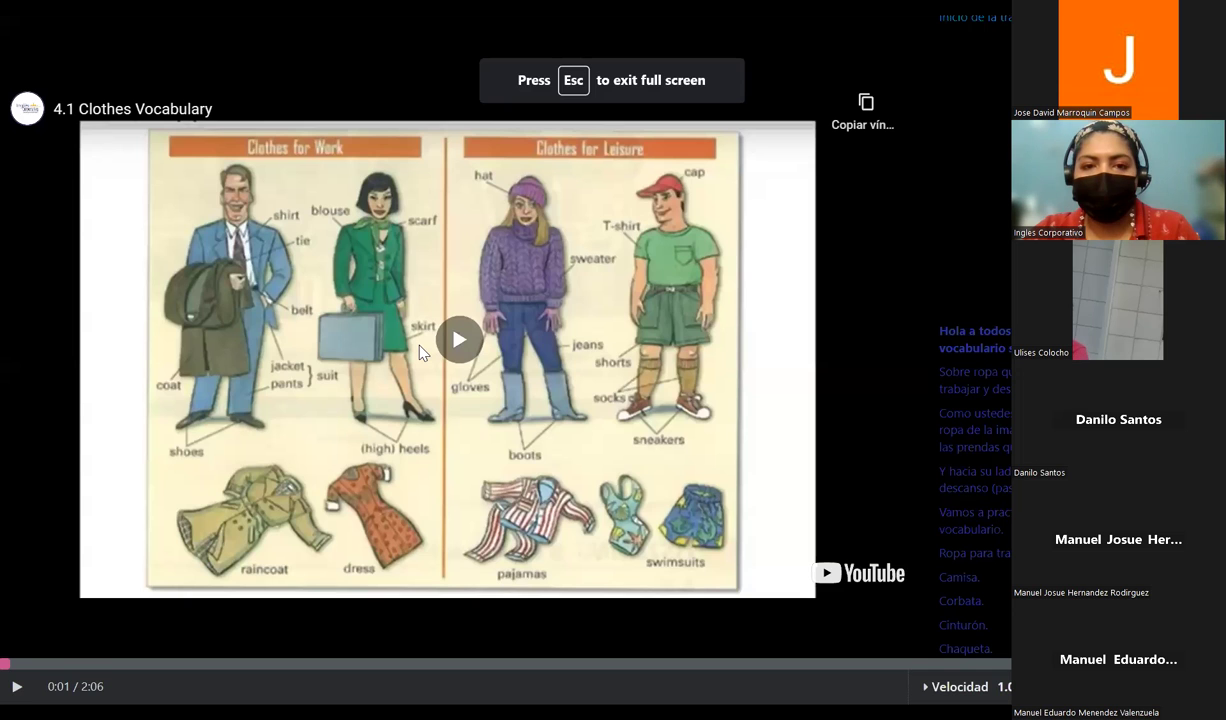
click(420, 350)
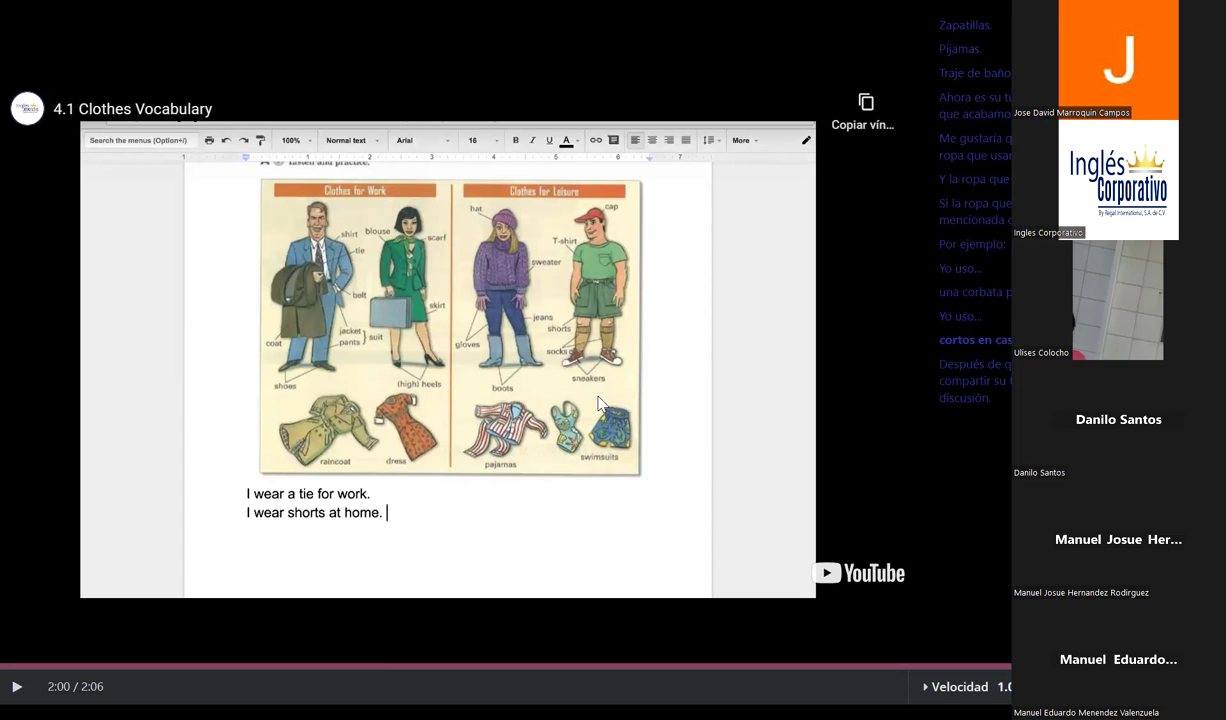
Step: Exit the full-screen Clothes Vocabulary video
key(Escape)
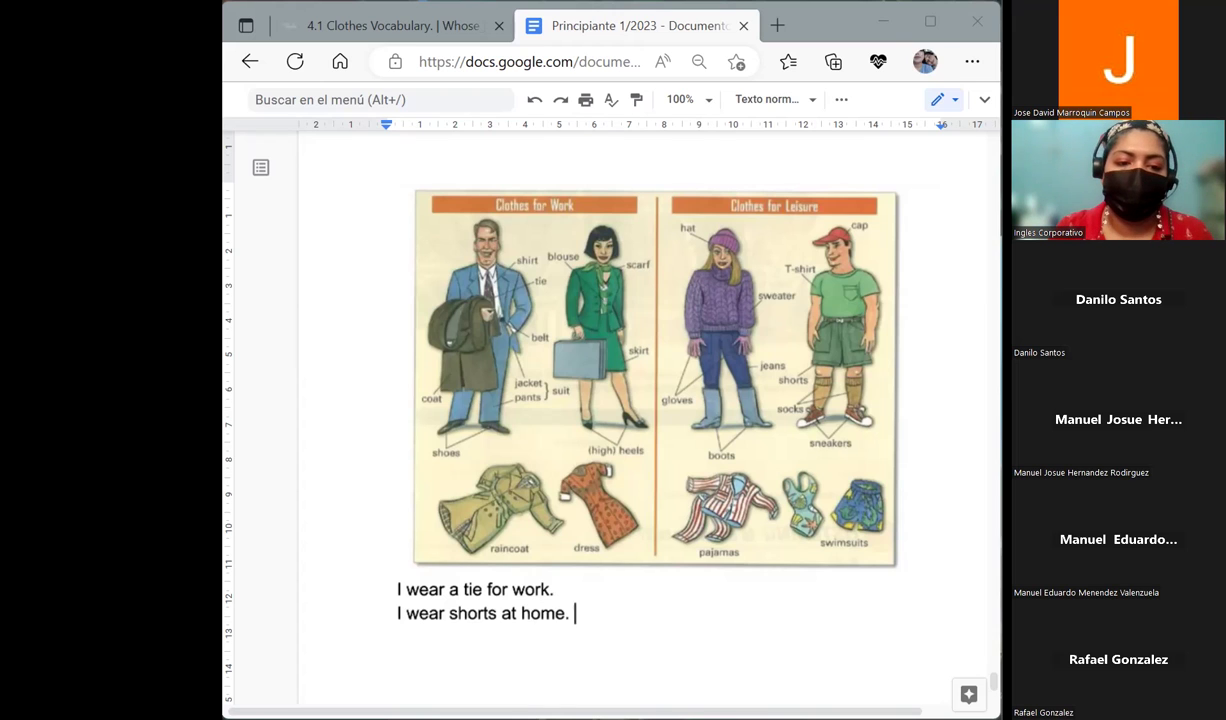
click(666, 413)
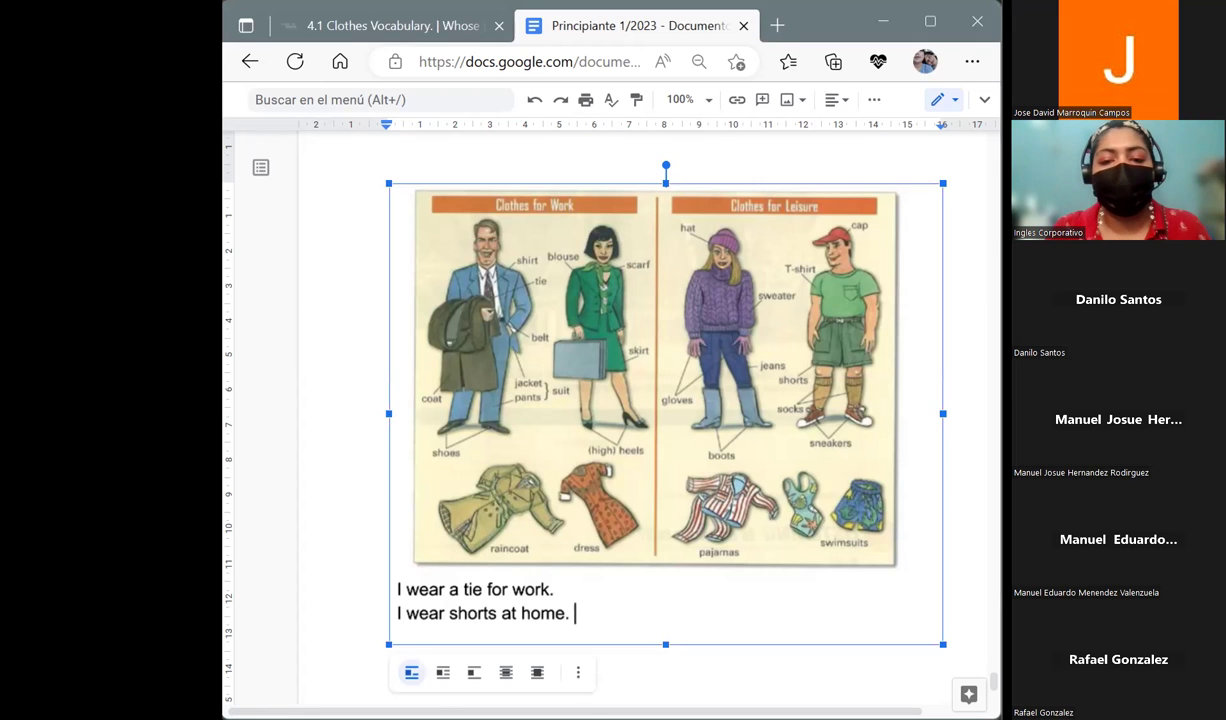
click(969, 632)
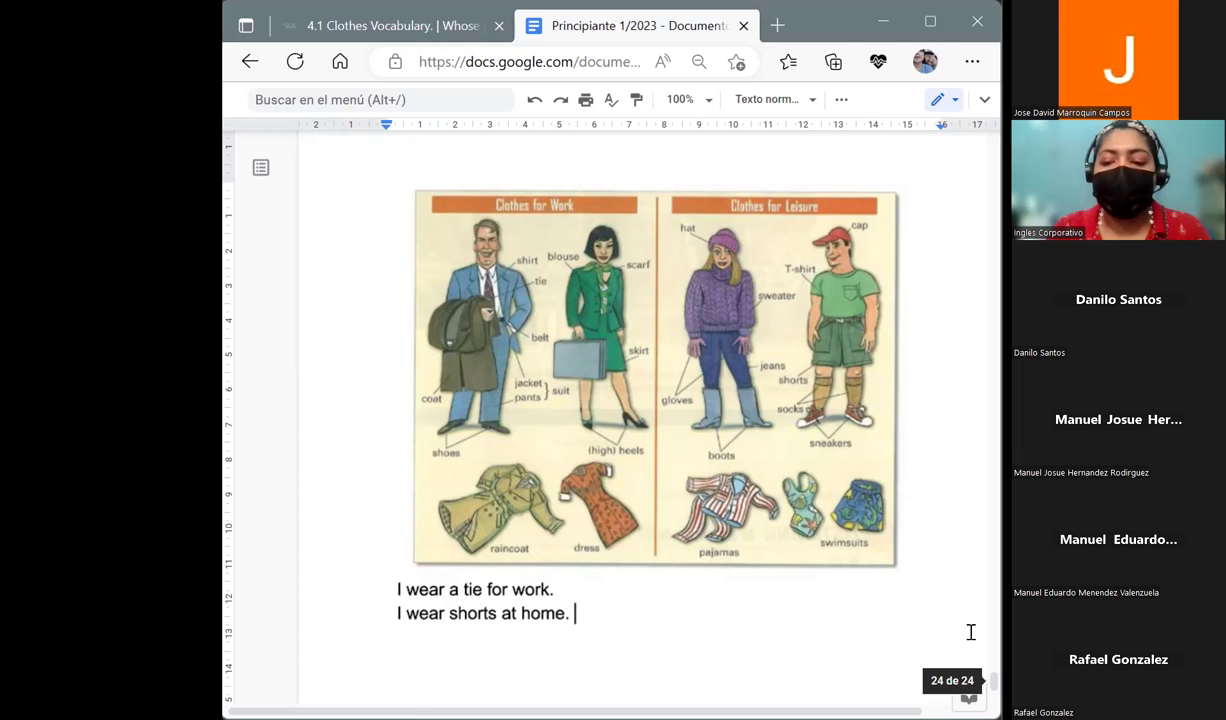
key(Return)
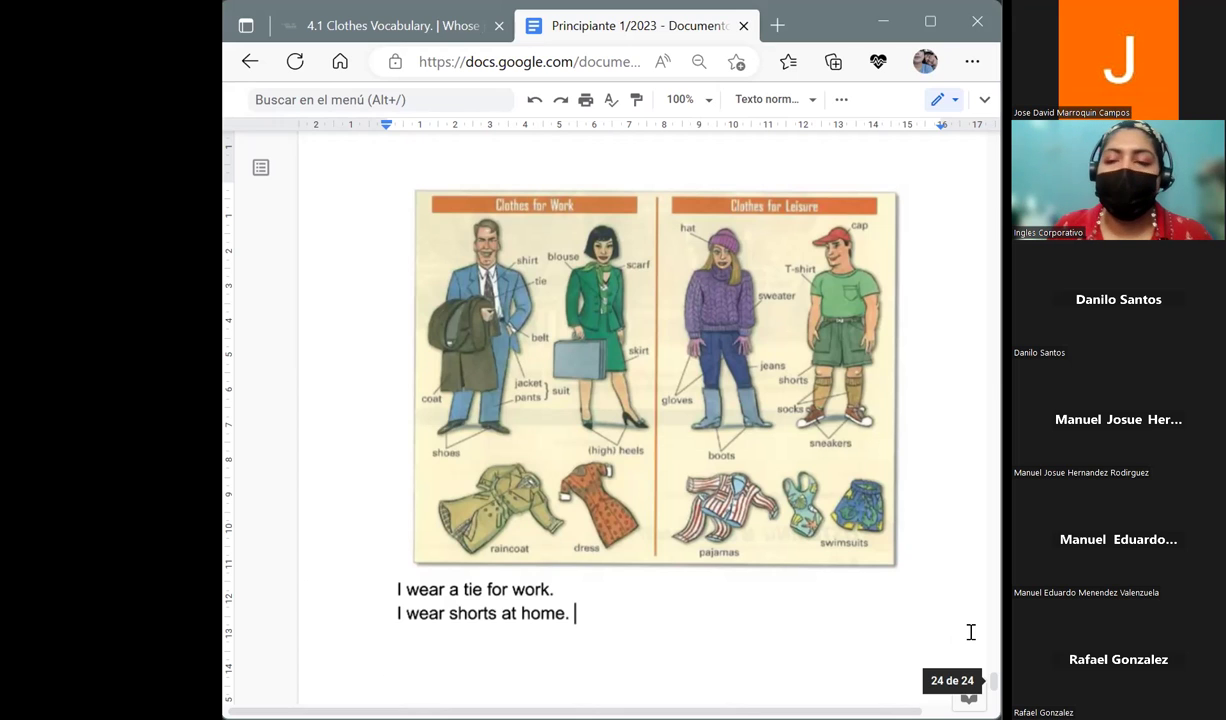
Step: Below the example sentences, add the heading 'Vocabulary: clothes' followed by a 'Men's clothes' line
key(Return)
text(Vo)
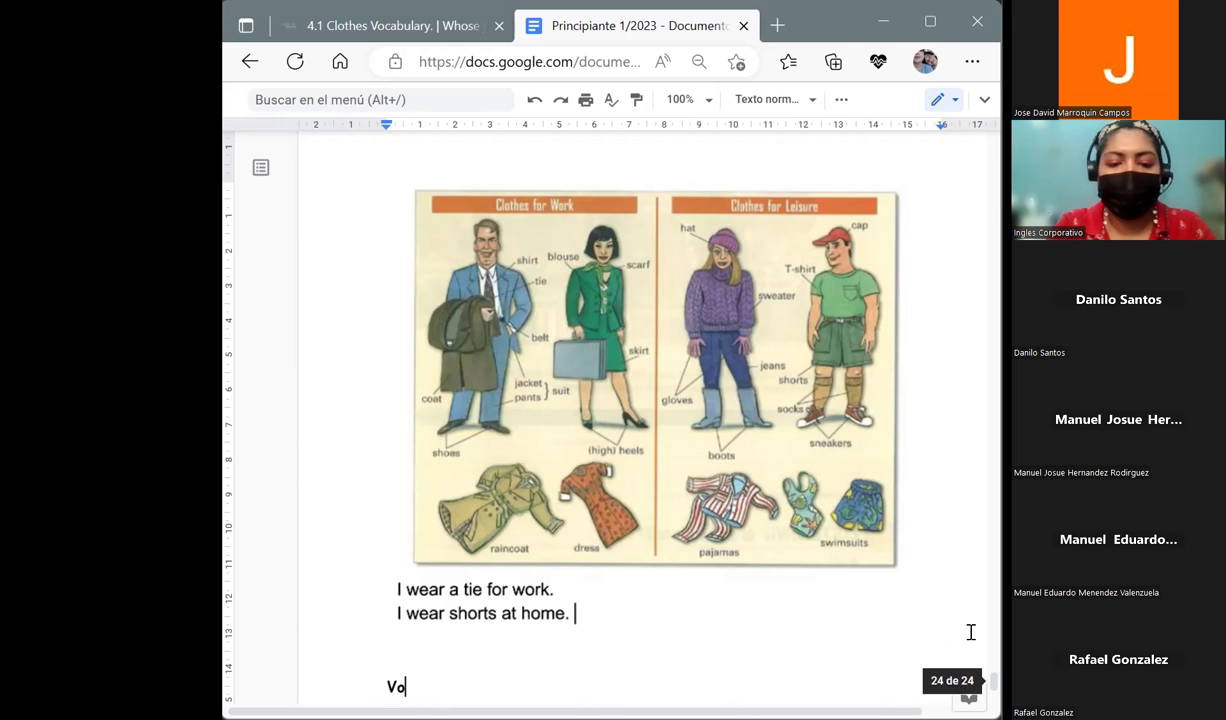
text(cabulary)
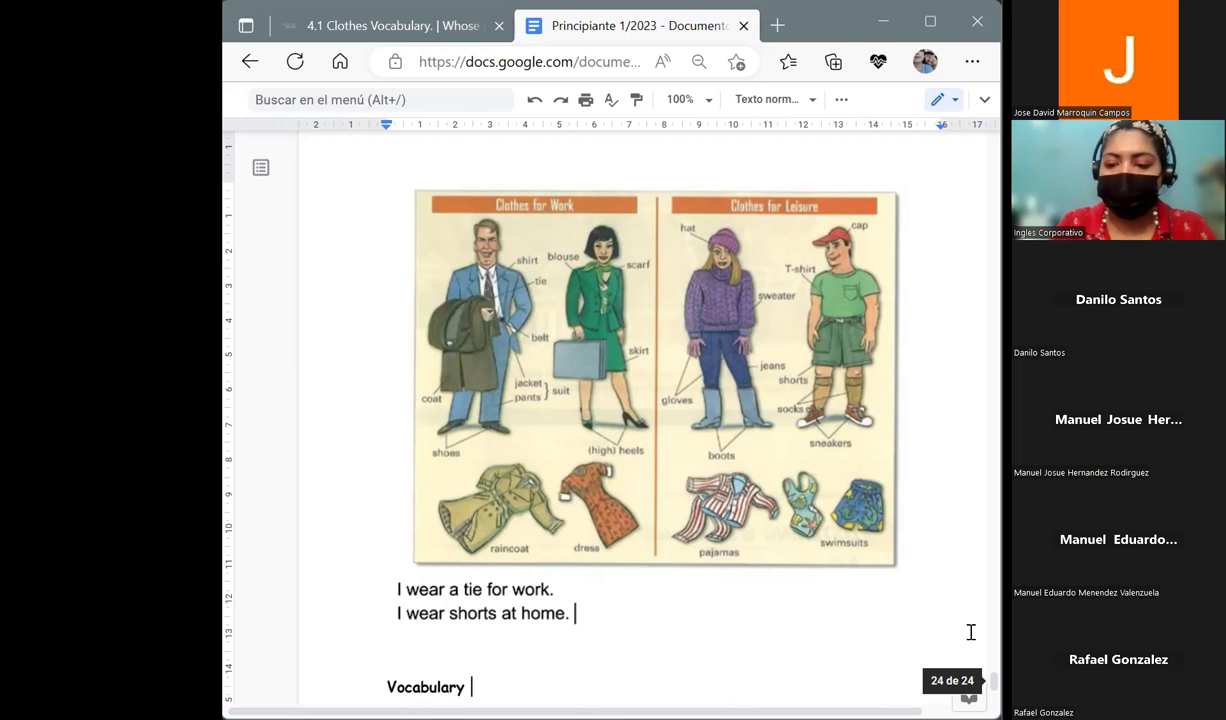
key(Return)
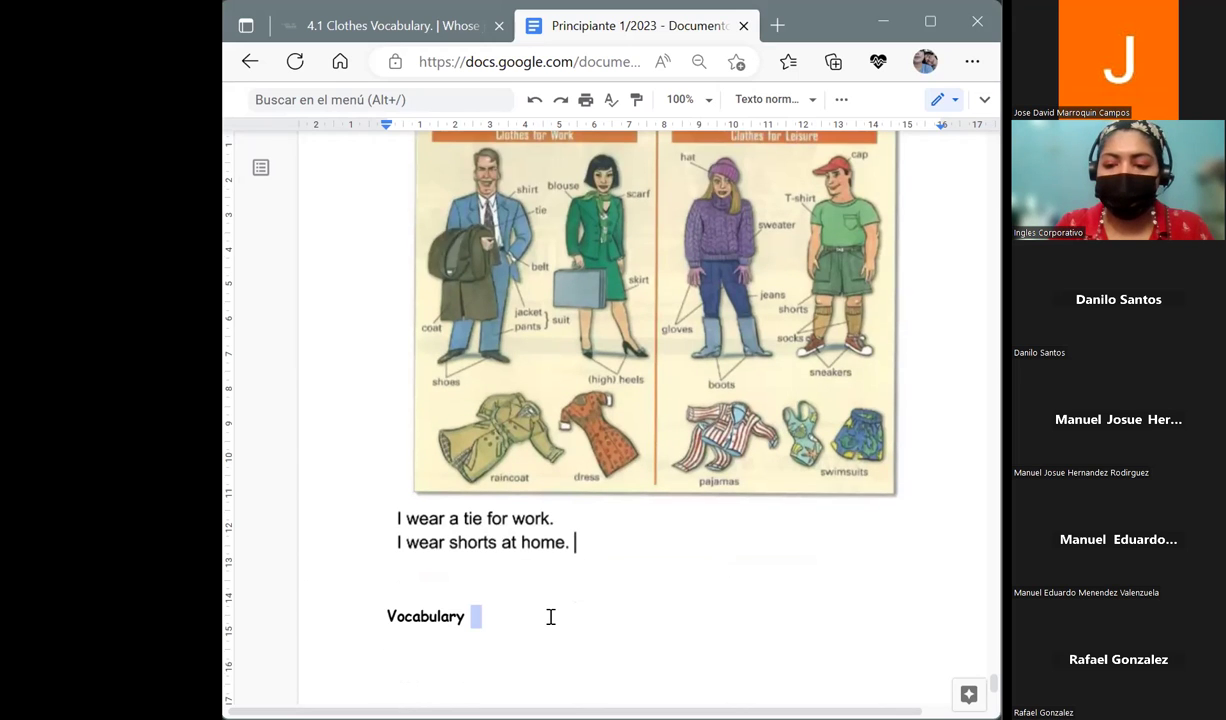
key(BackSpace)
key(BackSpace)
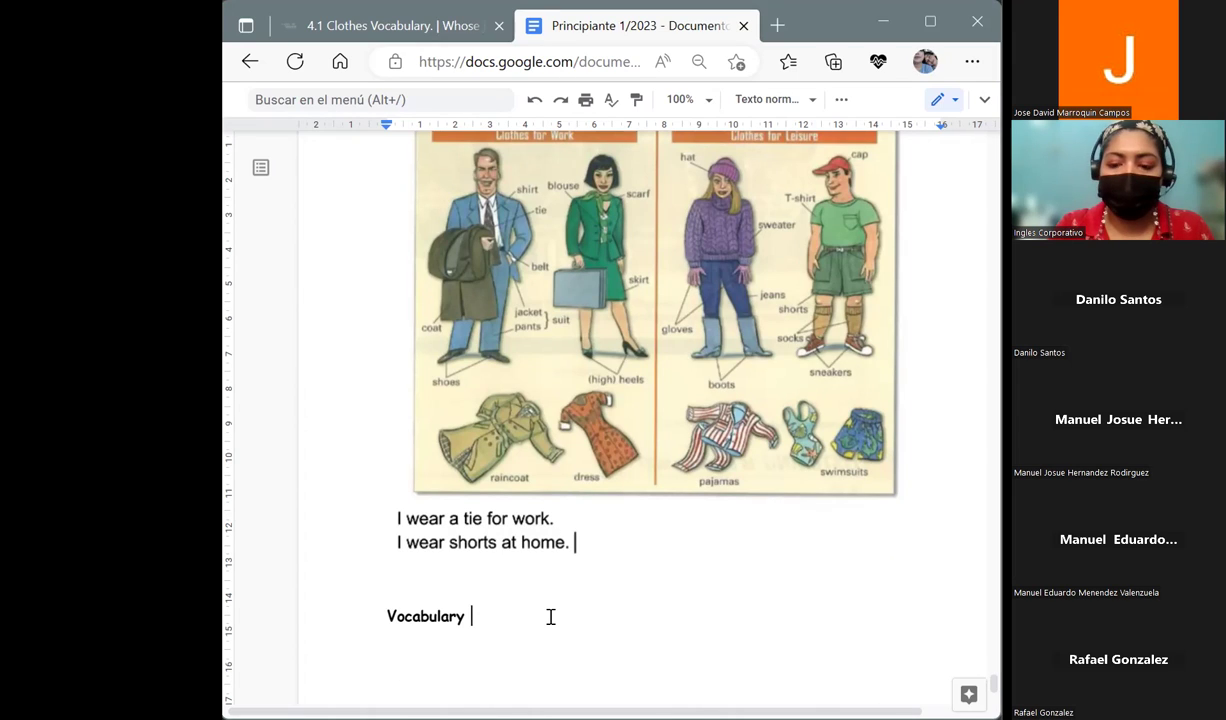
text(: clothes)
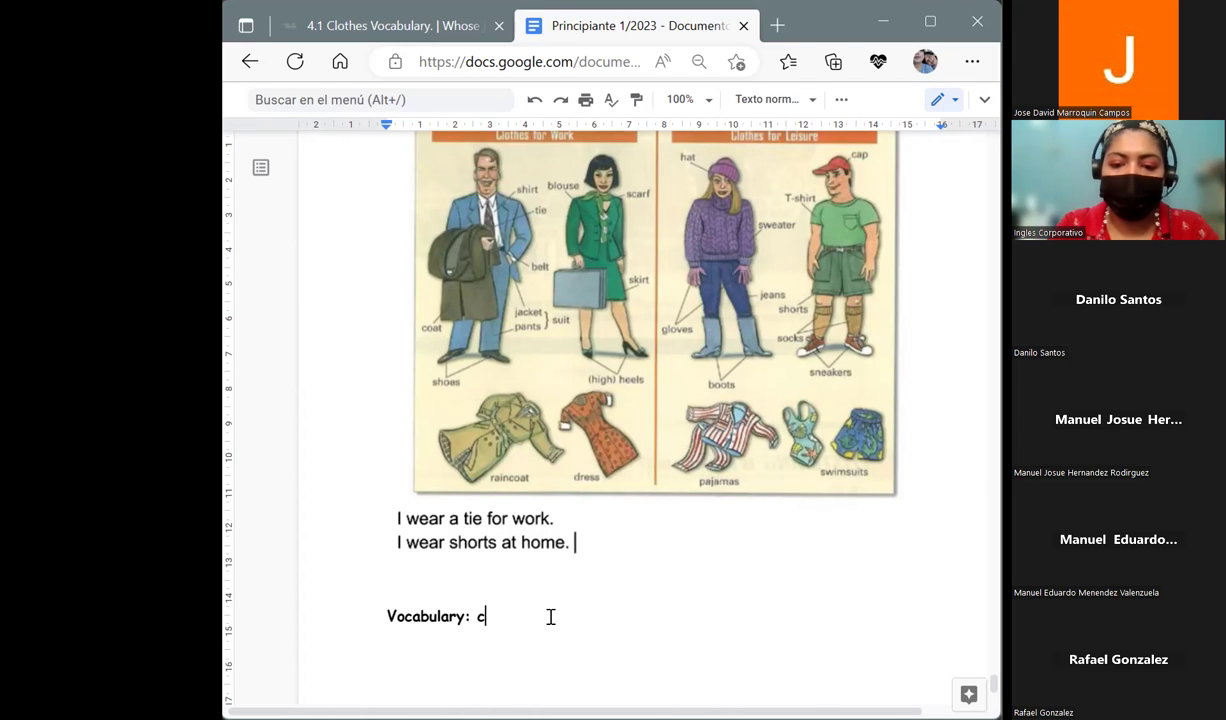
key(Return)
key(Return)
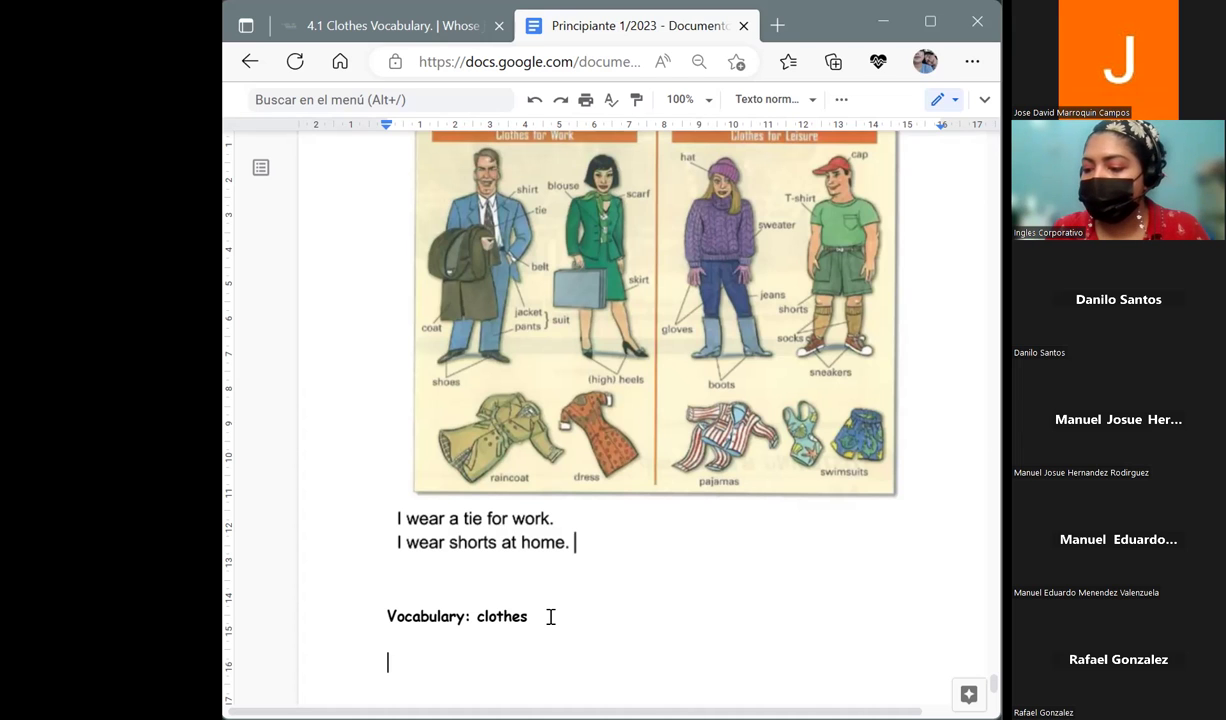
text(Men)
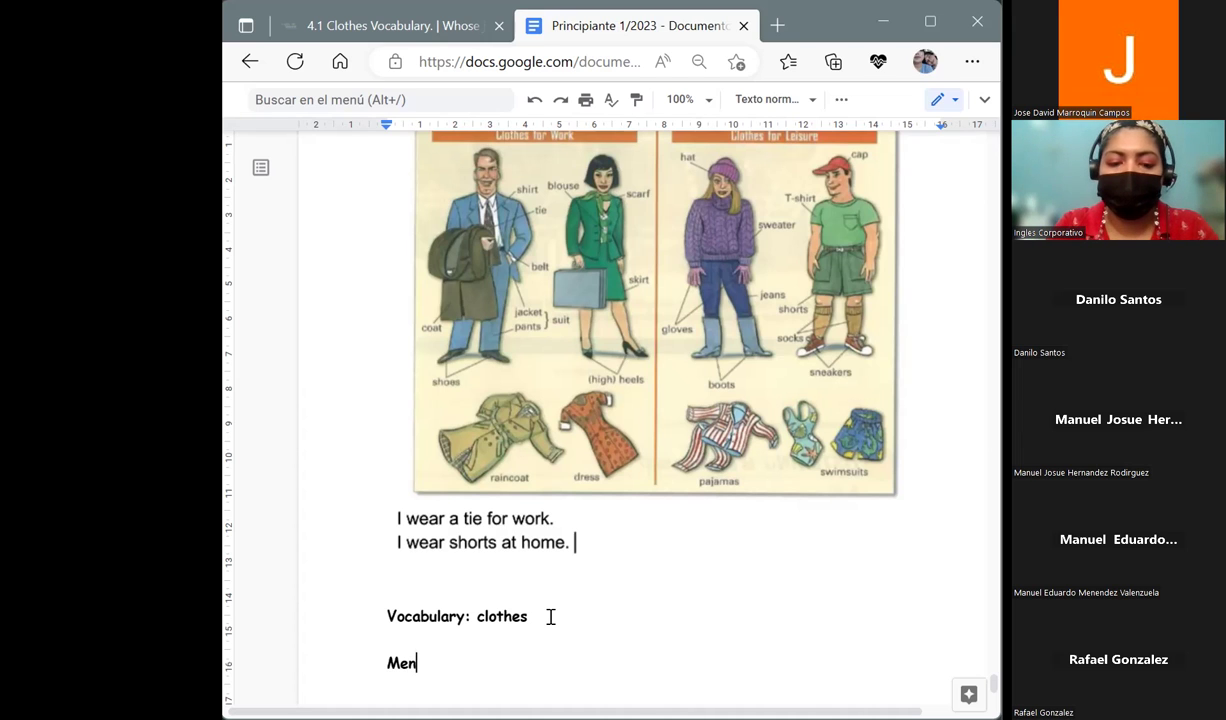
text('s clothes)
key(Return)
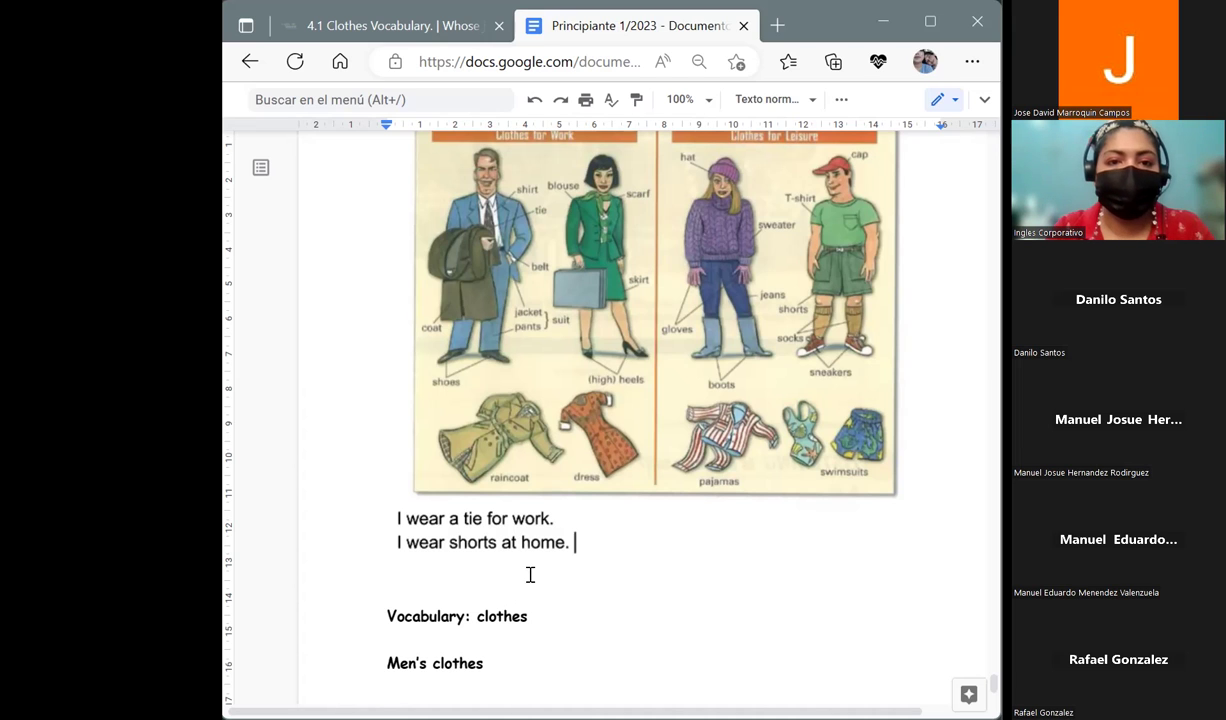
Step: Start a ❖ diamond-bulleted list under Men's clothes with Suit: traje
click(843, 101)
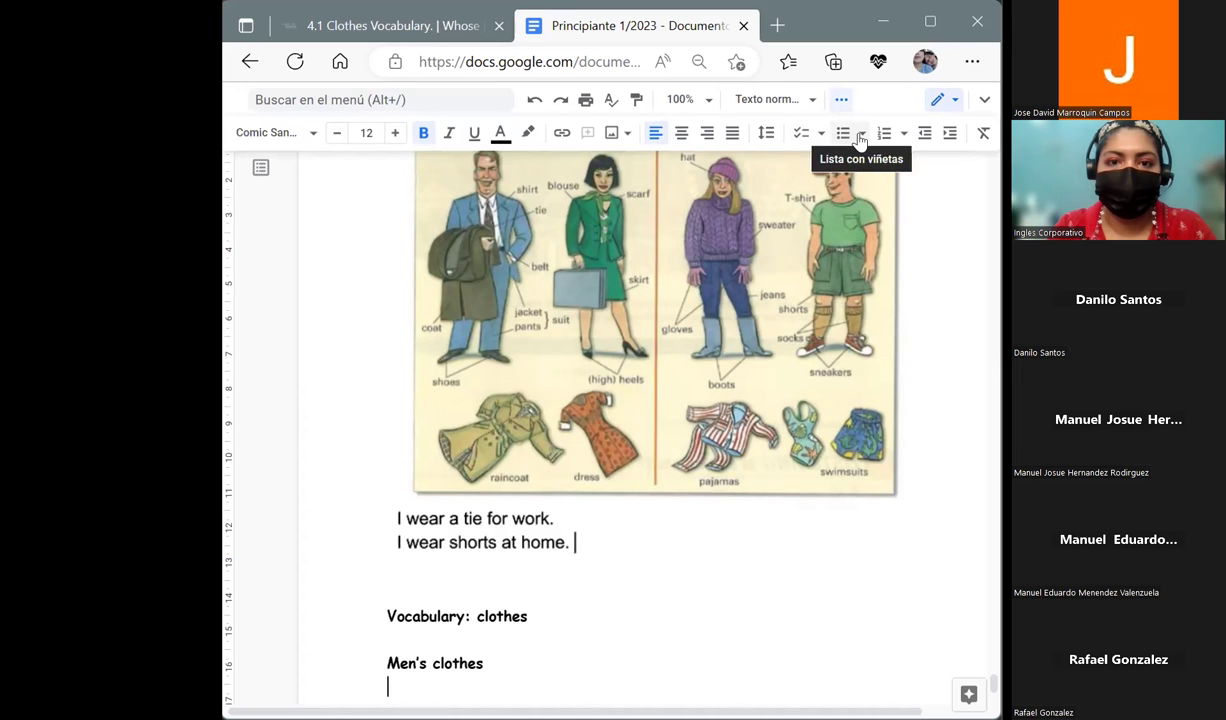
click(862, 133)
click(748, 191)
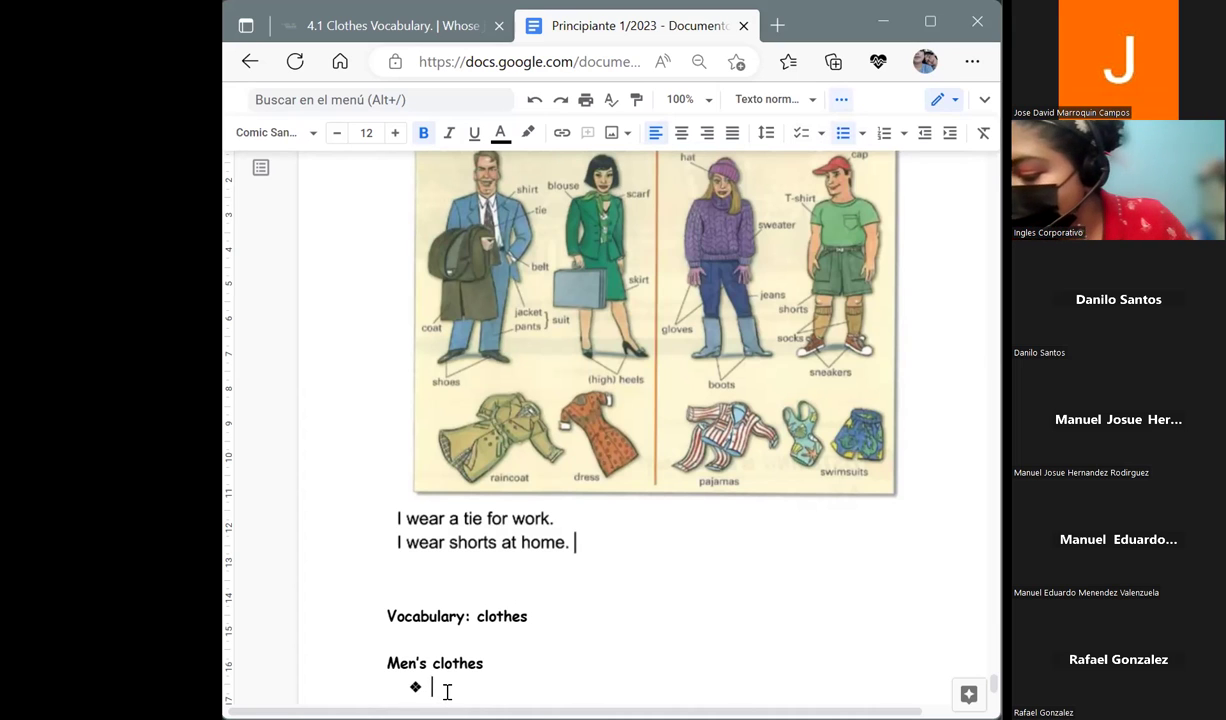
text(Sait)
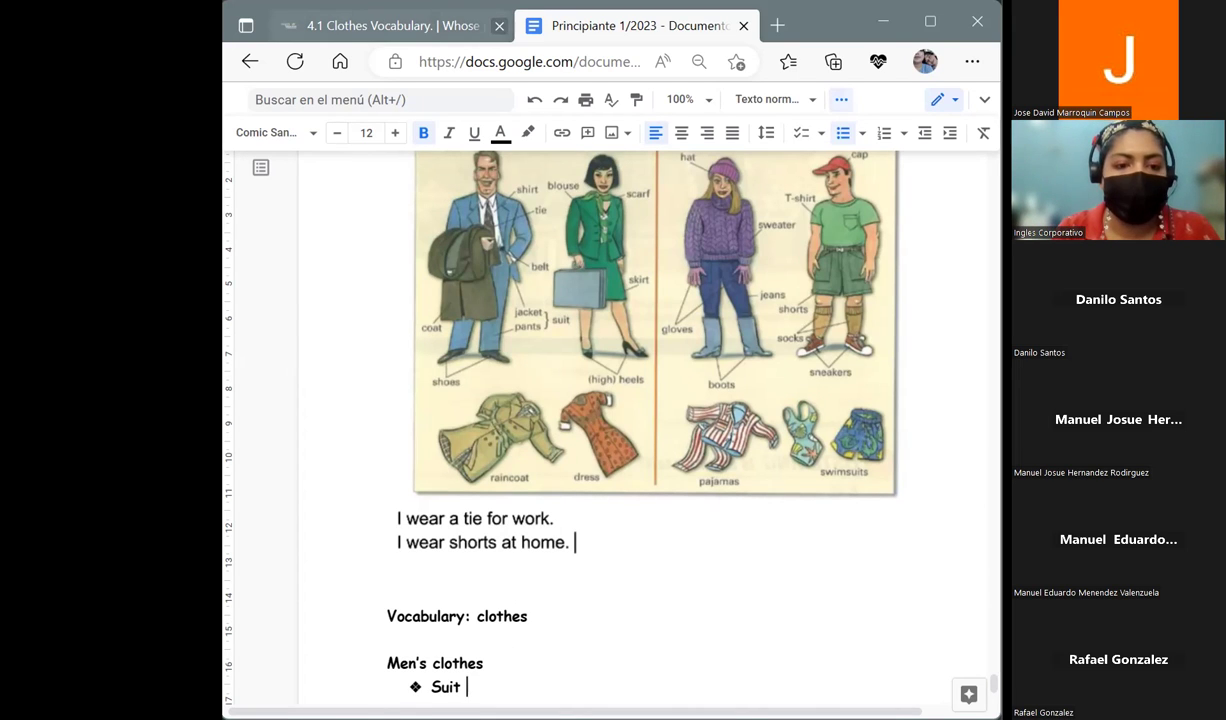
text(:)
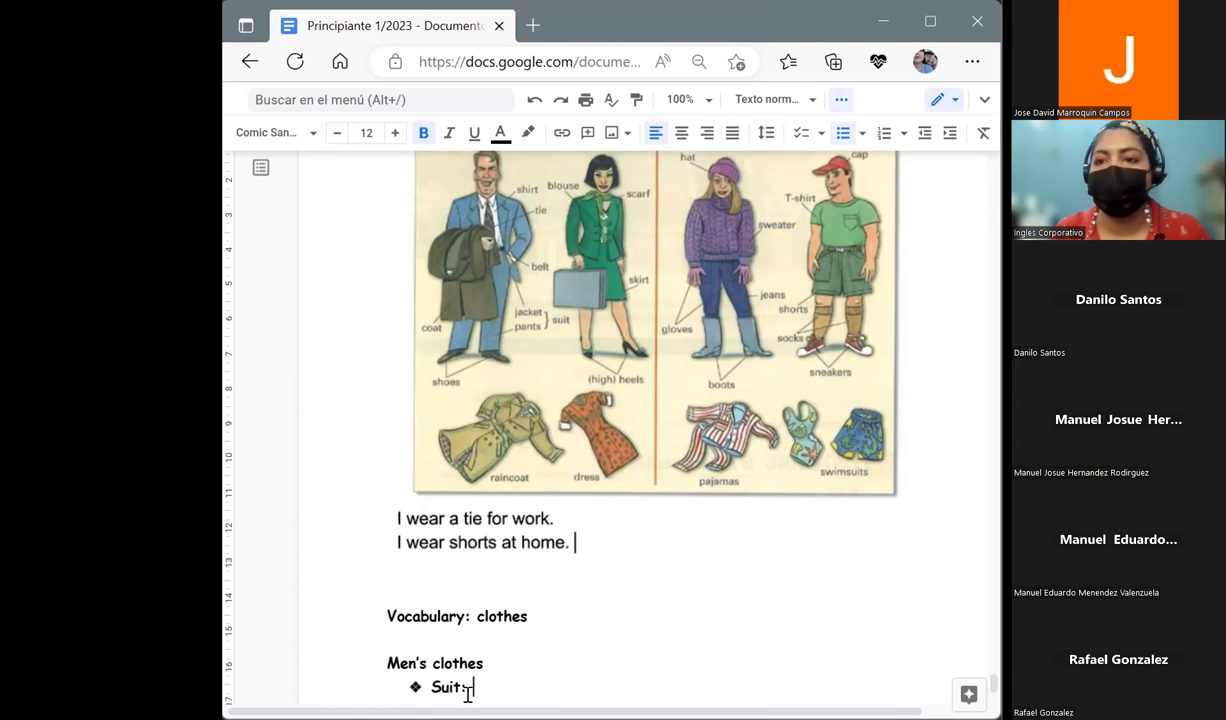
text( traje)
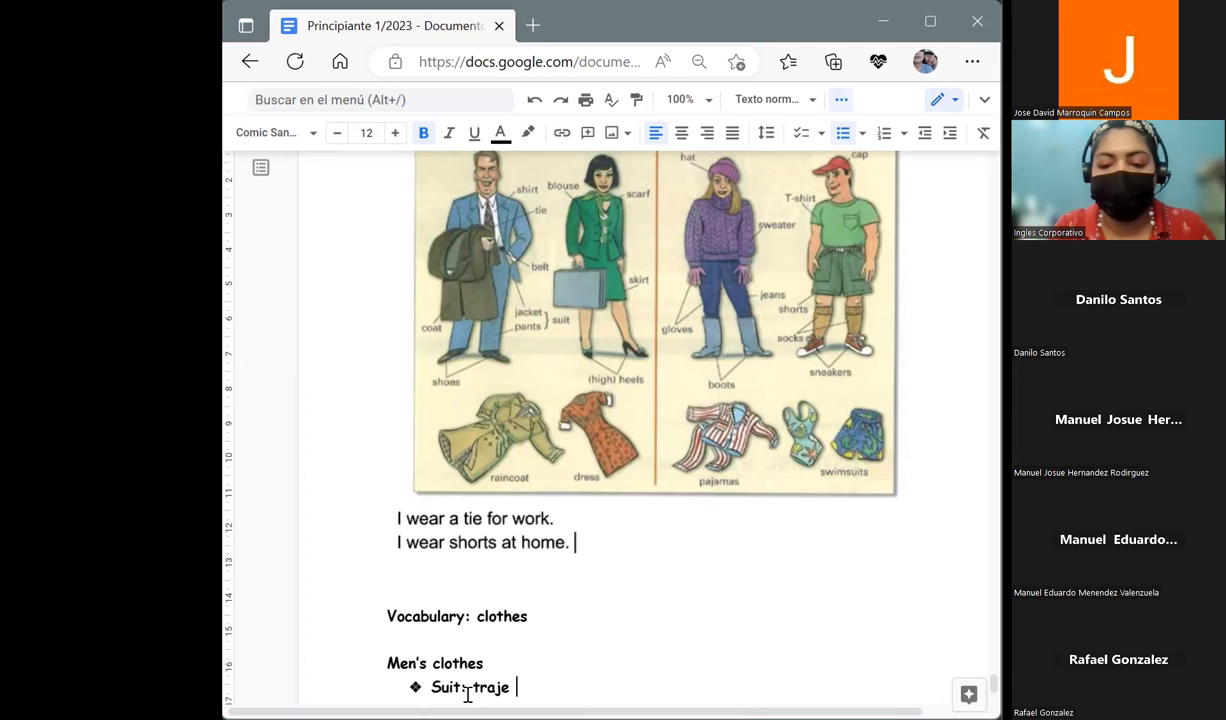
key(Return)
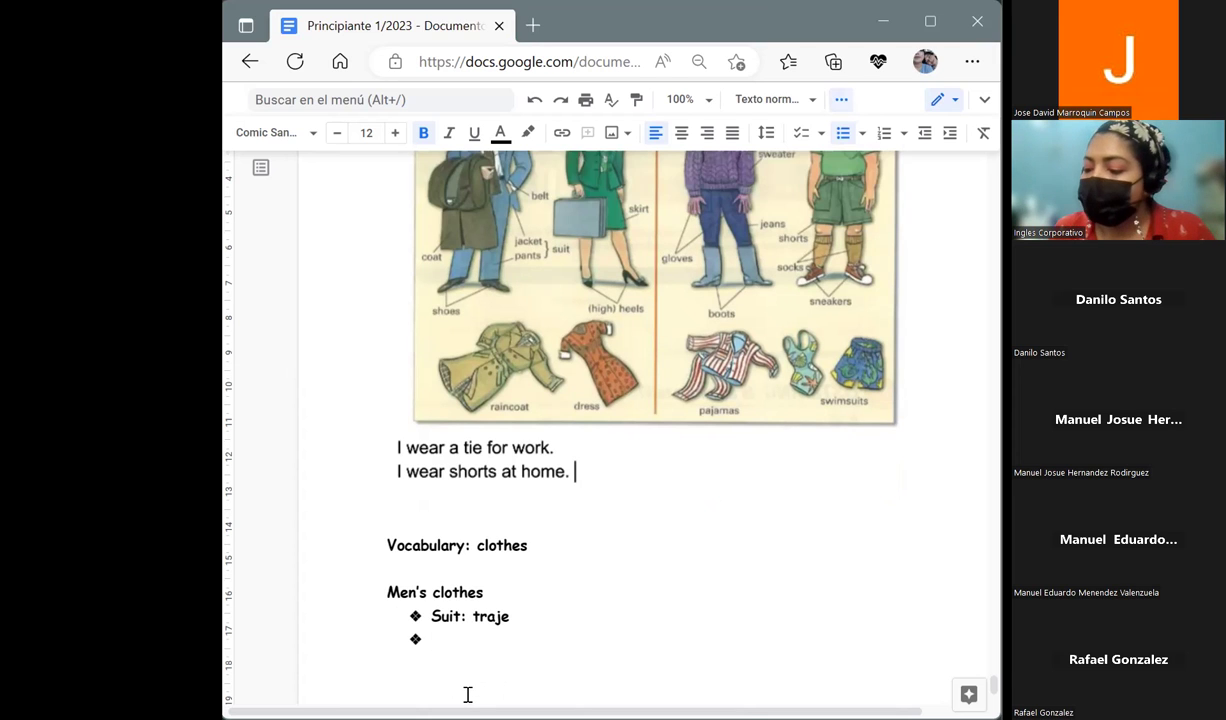
Step: Add the bullets Shirts: camisas and Tie : Corbata
text(Shirts)
key(BackSpace)
text(: camisas)
key(Return)
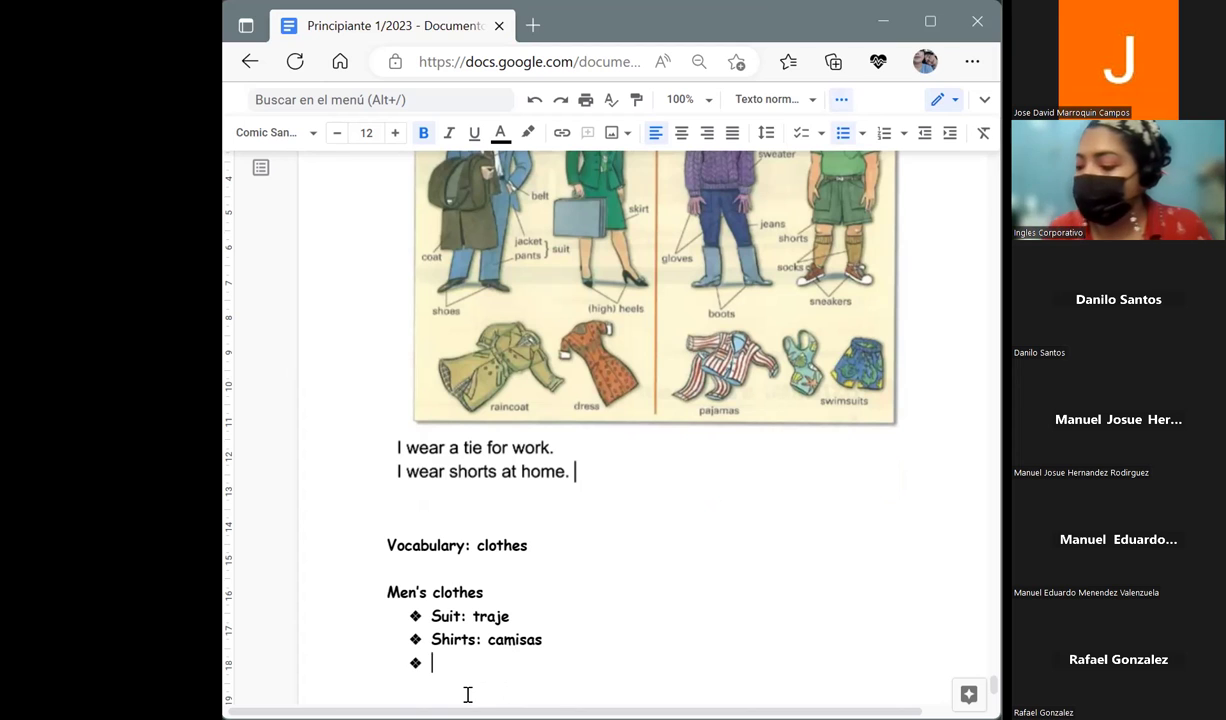
text(Ties)
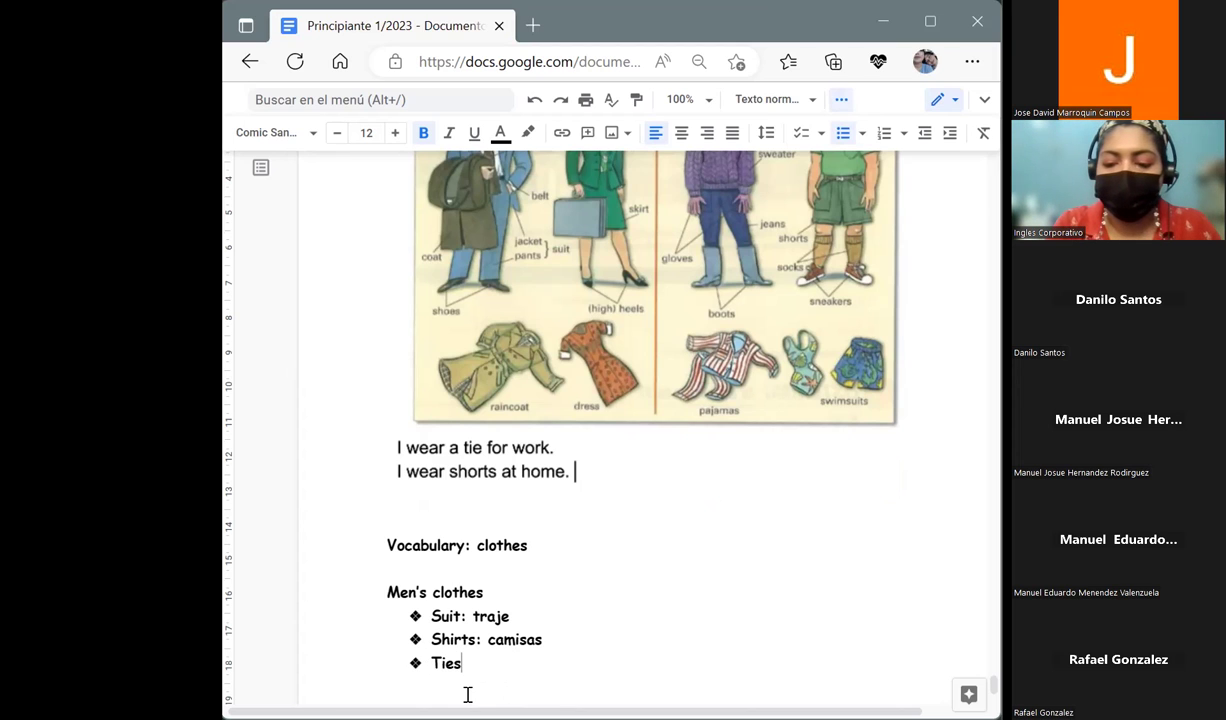
key(BackSpace)
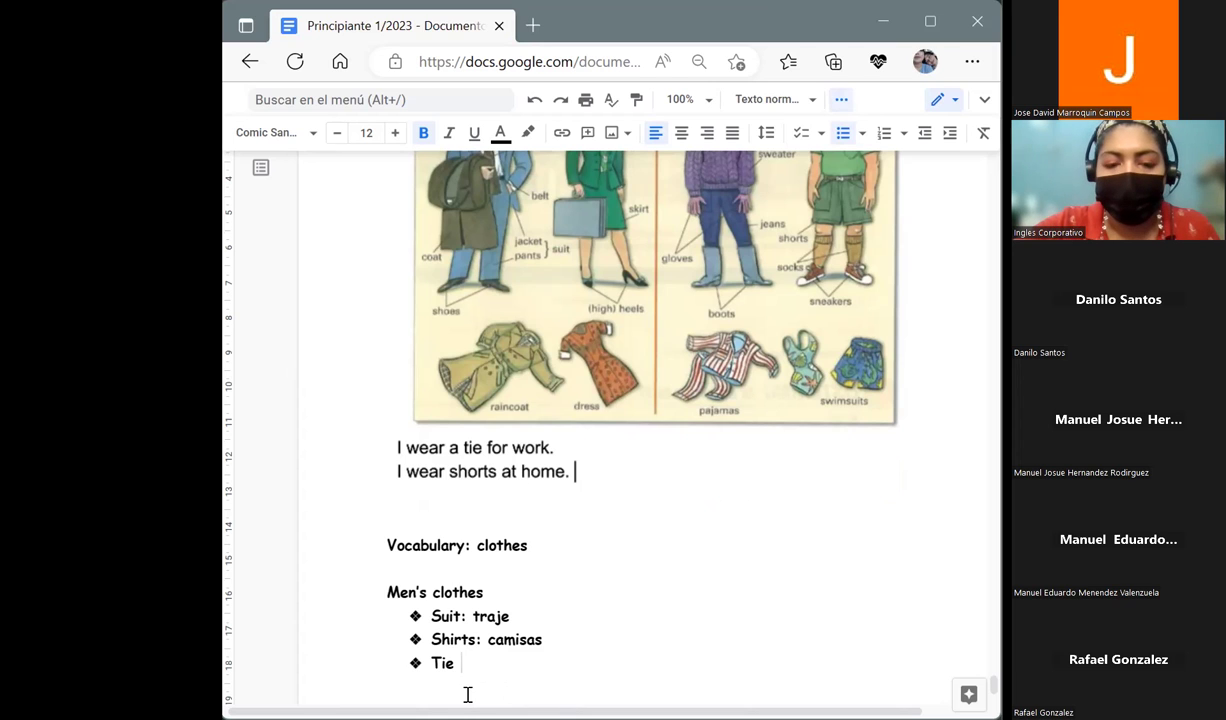
text(:)
key(Escape)
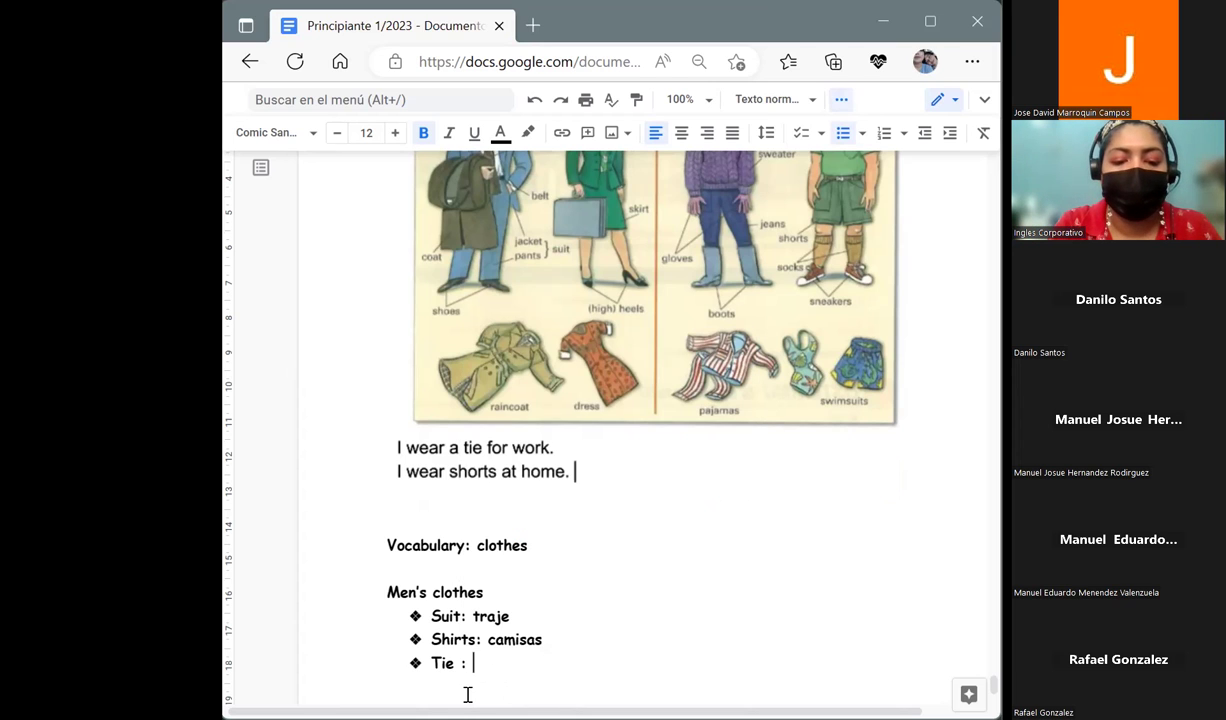
text(Corbatas)
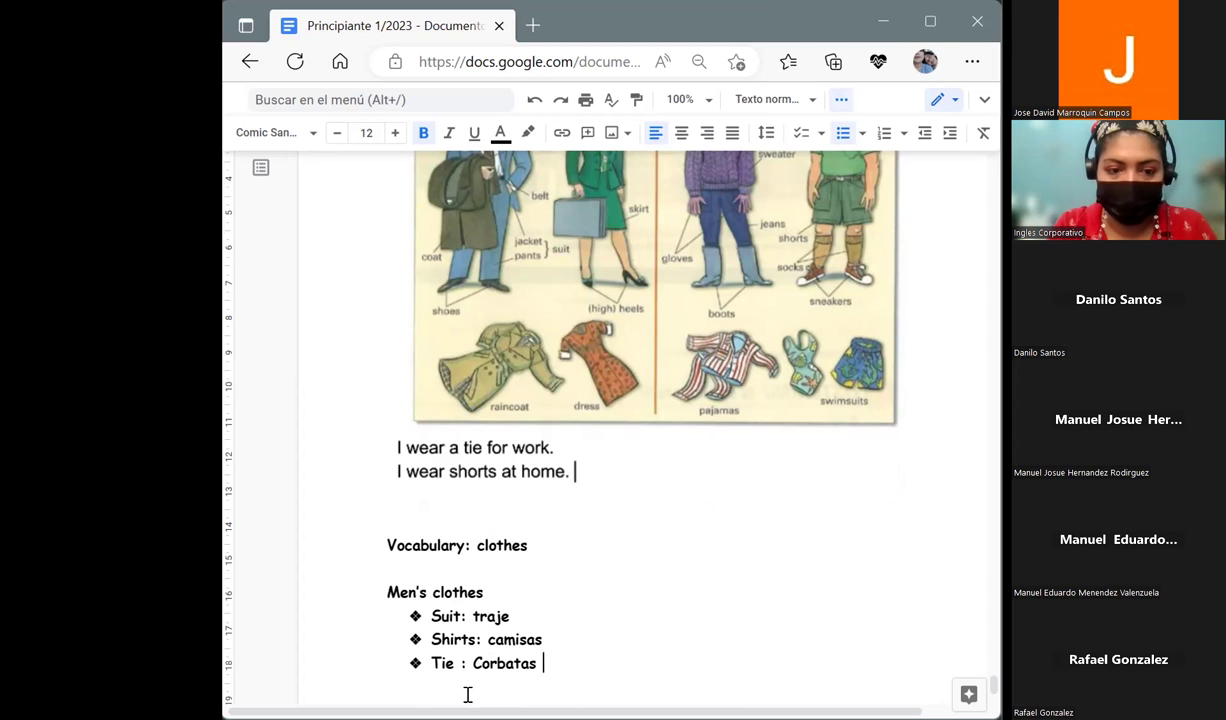
key(Return)
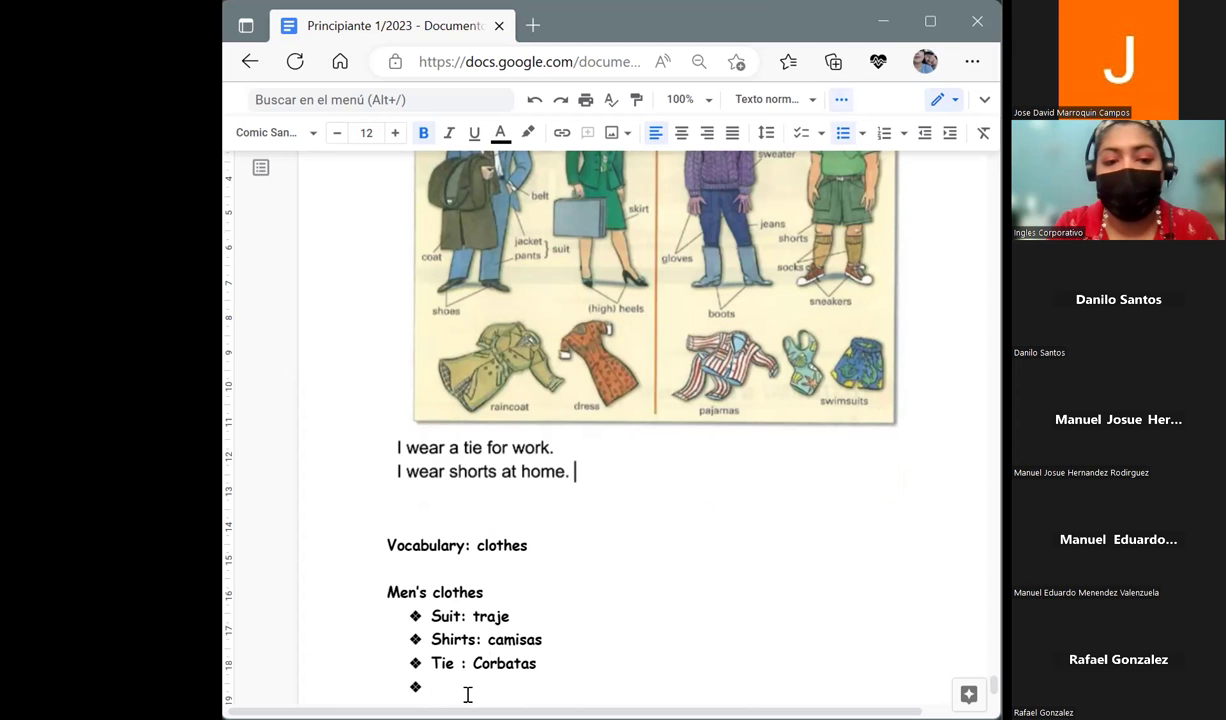
click(545, 663)
key(BackSpace)
key(BackSpace)
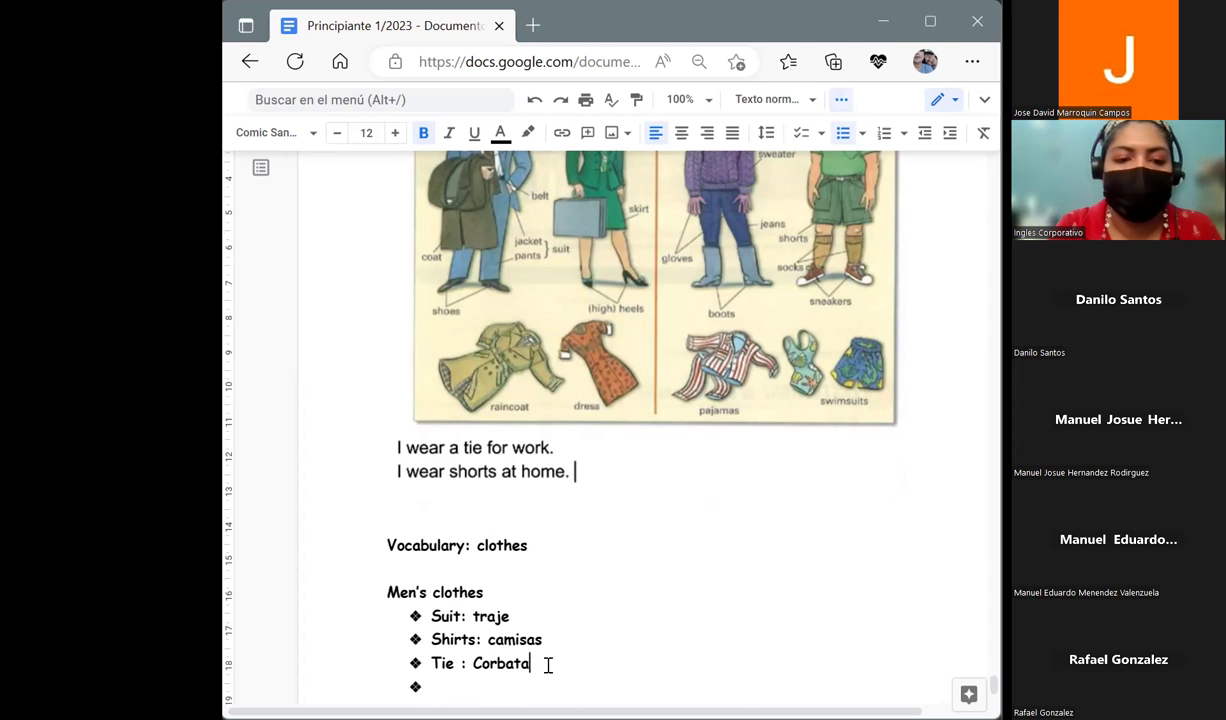
Step: Add bullets Shorts: pantalones cortos, T-shirt: camiseta and Socks: calcetines, leaving an empty bullet
key(Down)
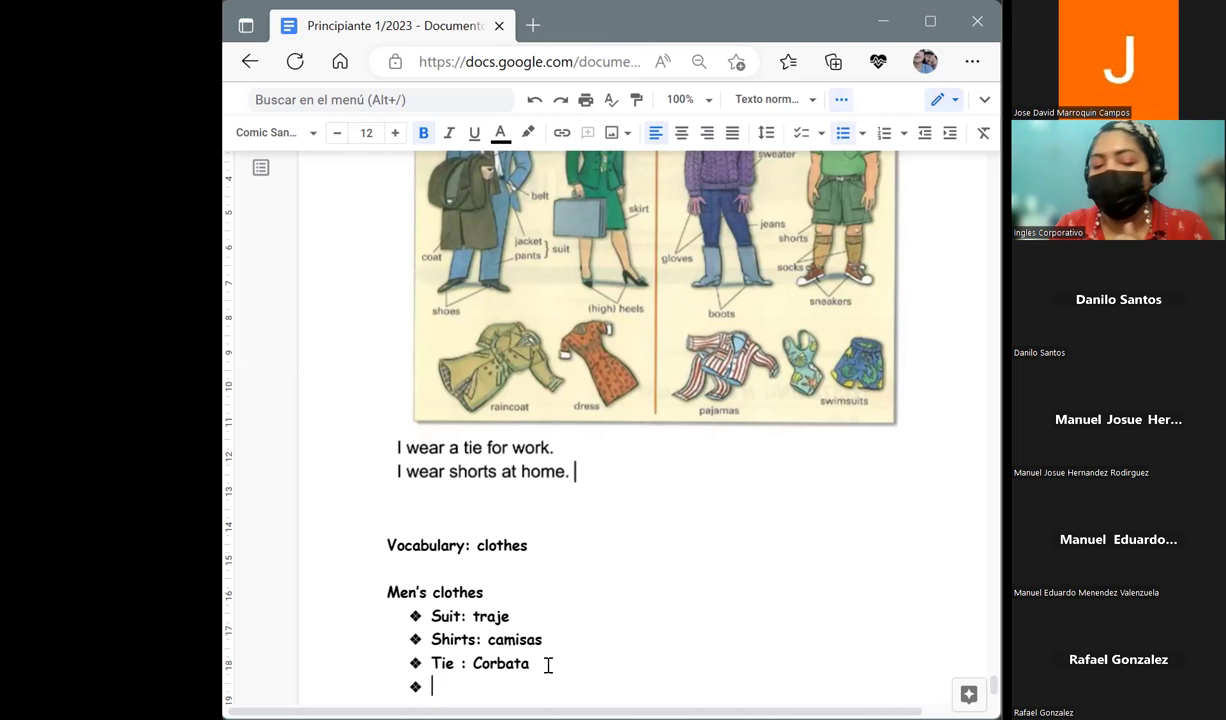
text(Shorts)
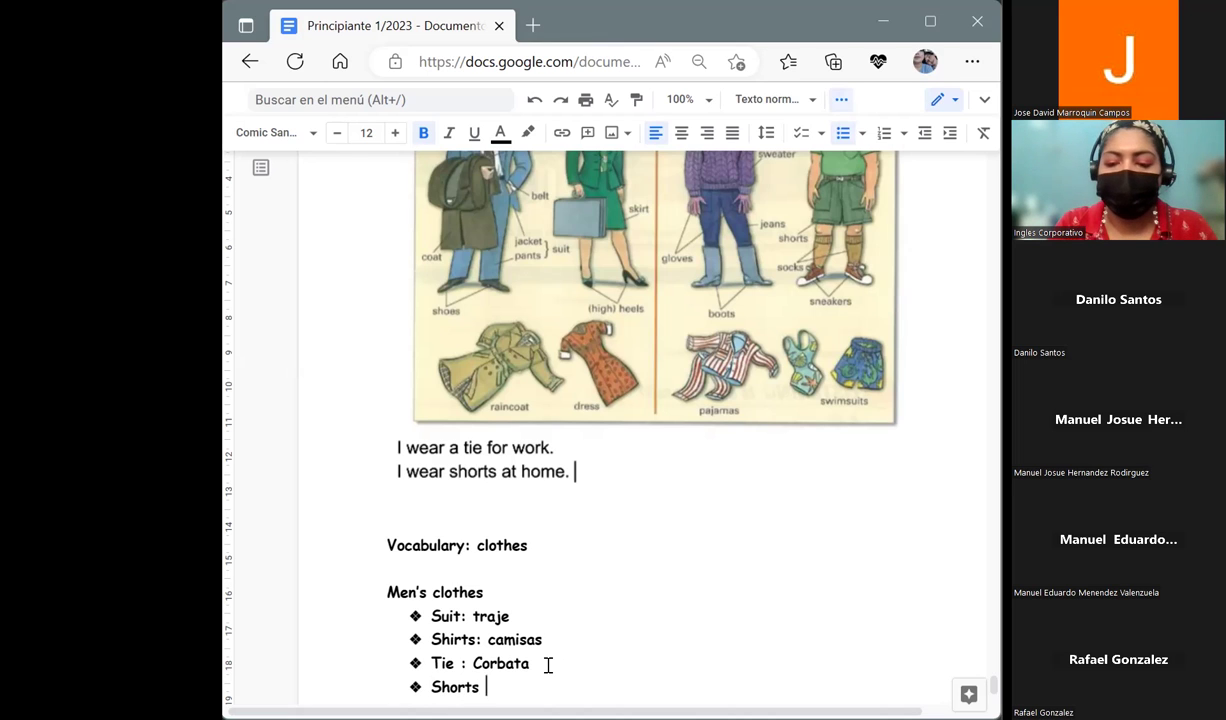
key(BackSpace)
text(: pan)
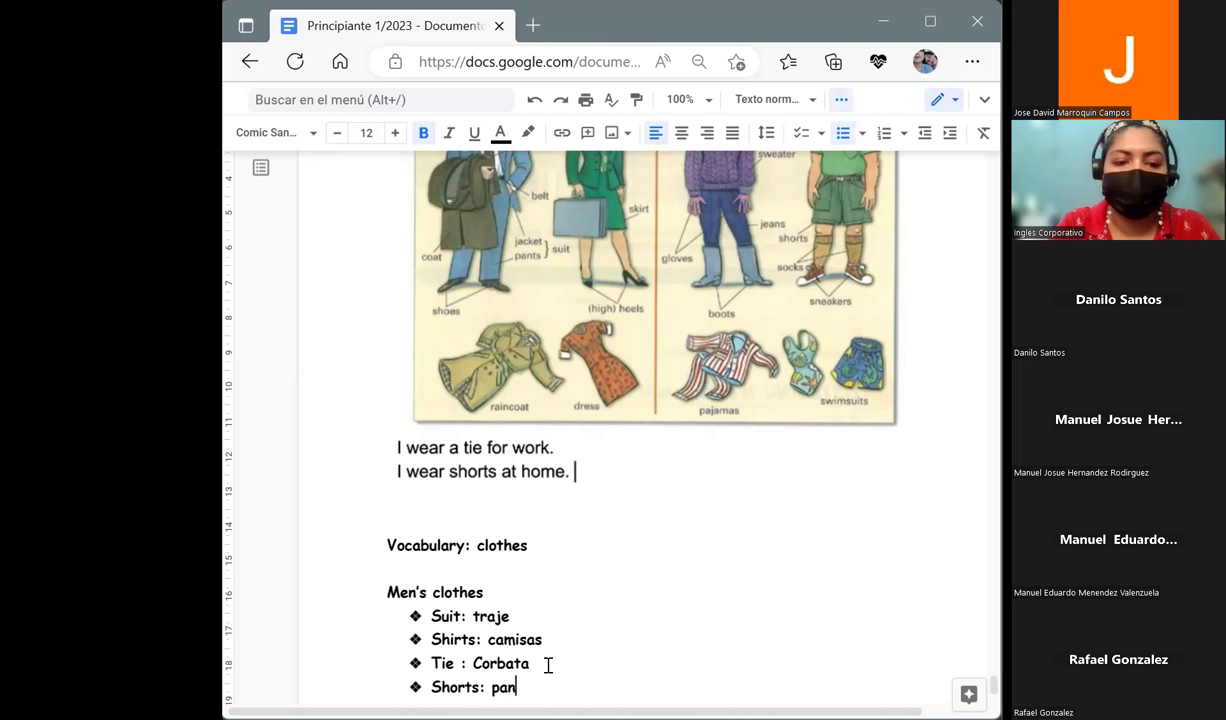
text(talones cortos)
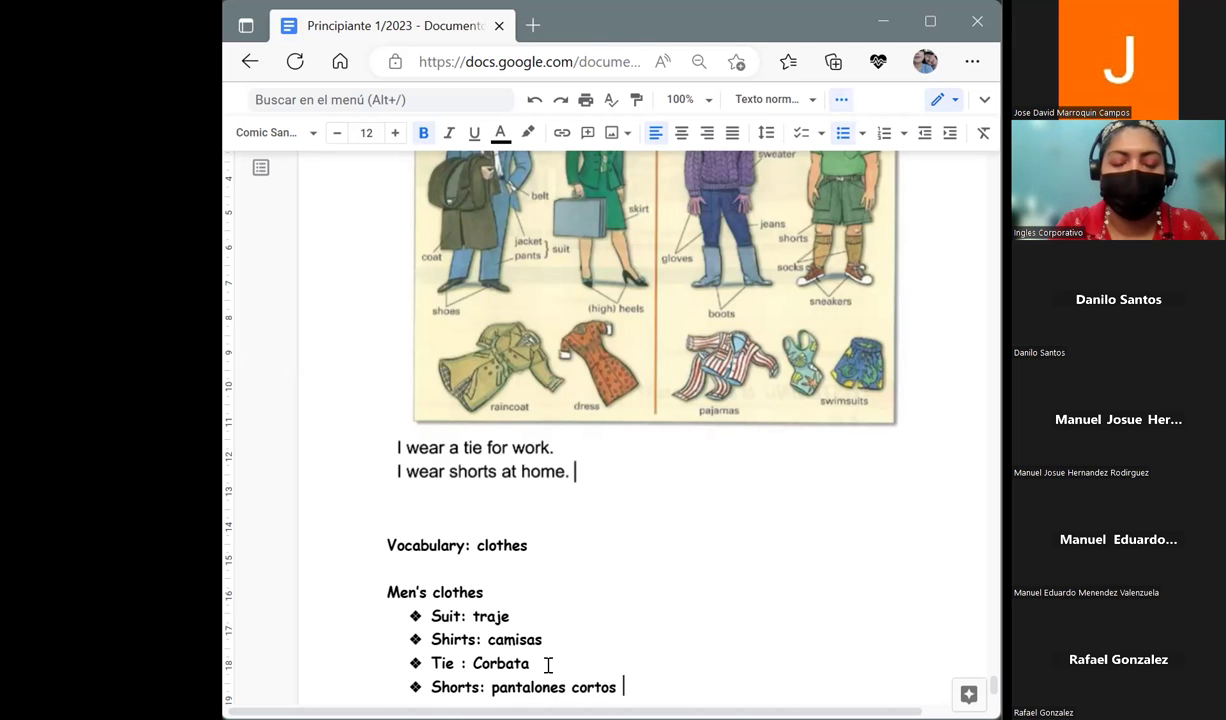
key(Return)
text(T-shirt: camiseta)
key(Return)
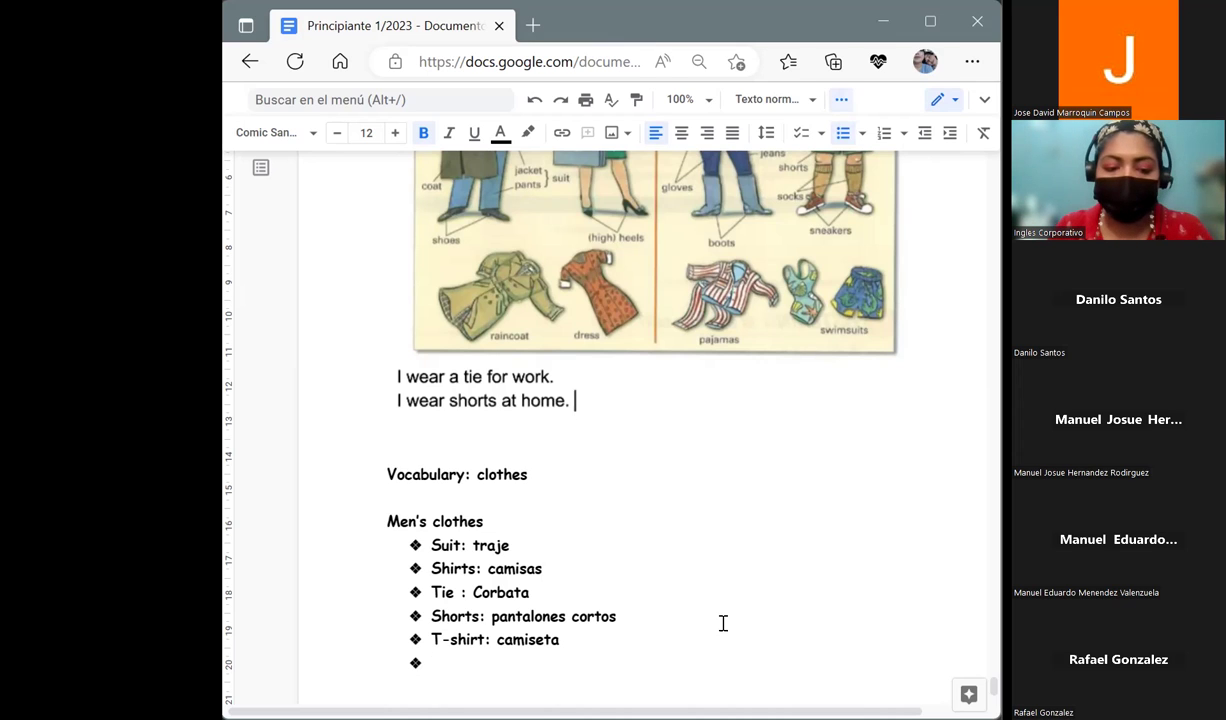
text(Socks)
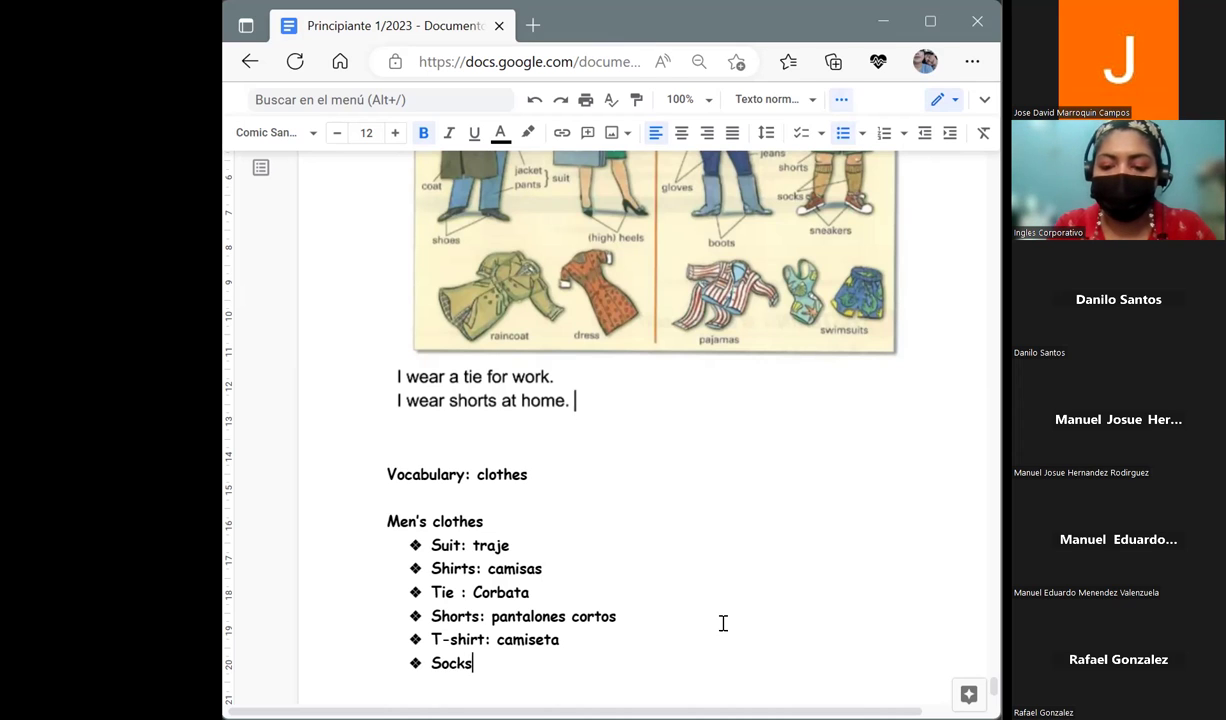
text(: calcetines)
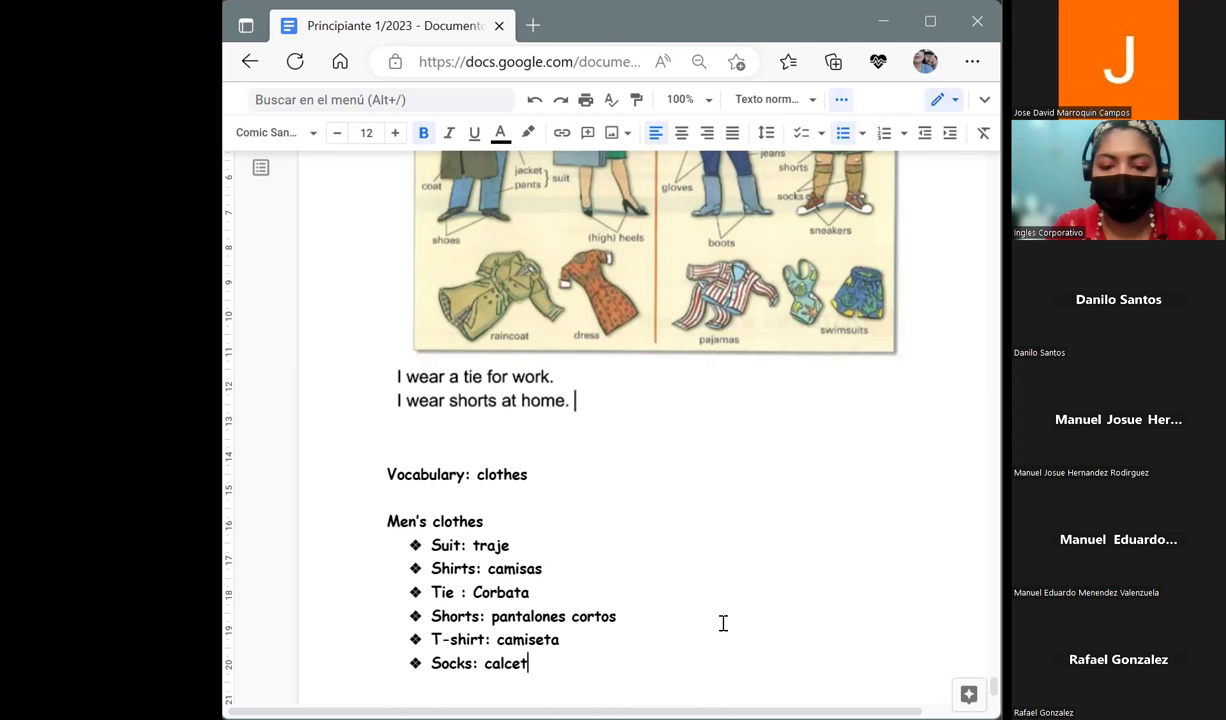
key(Return)
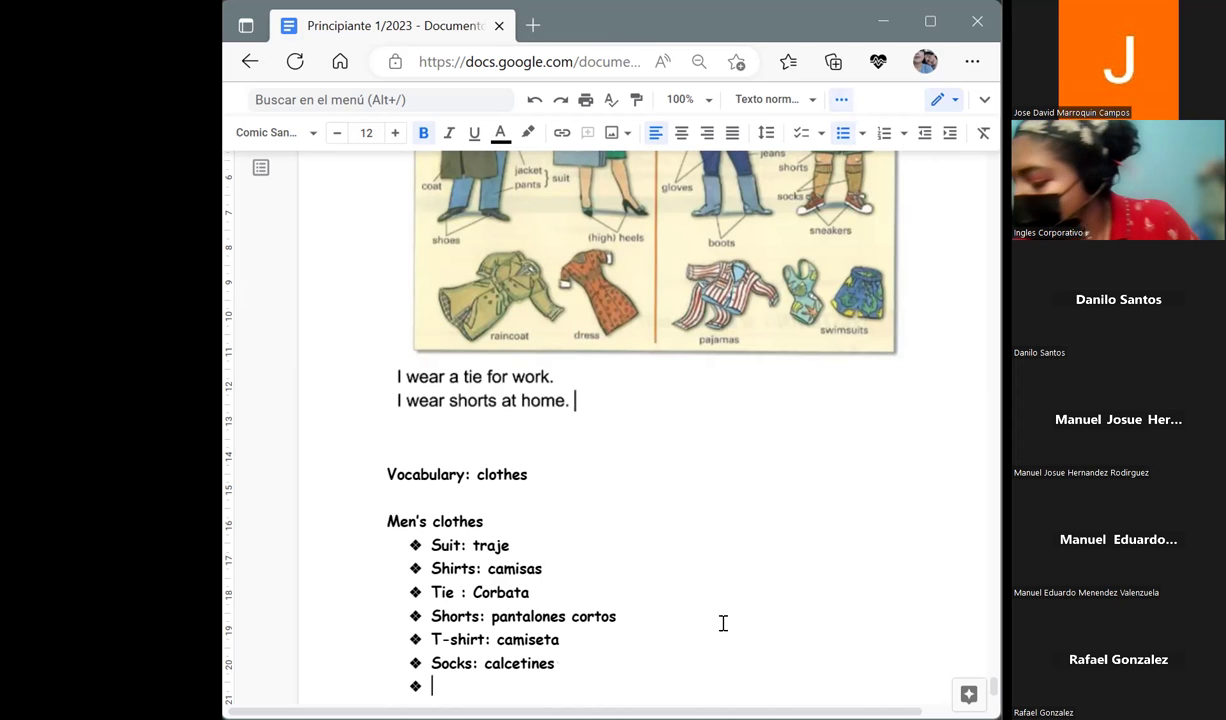